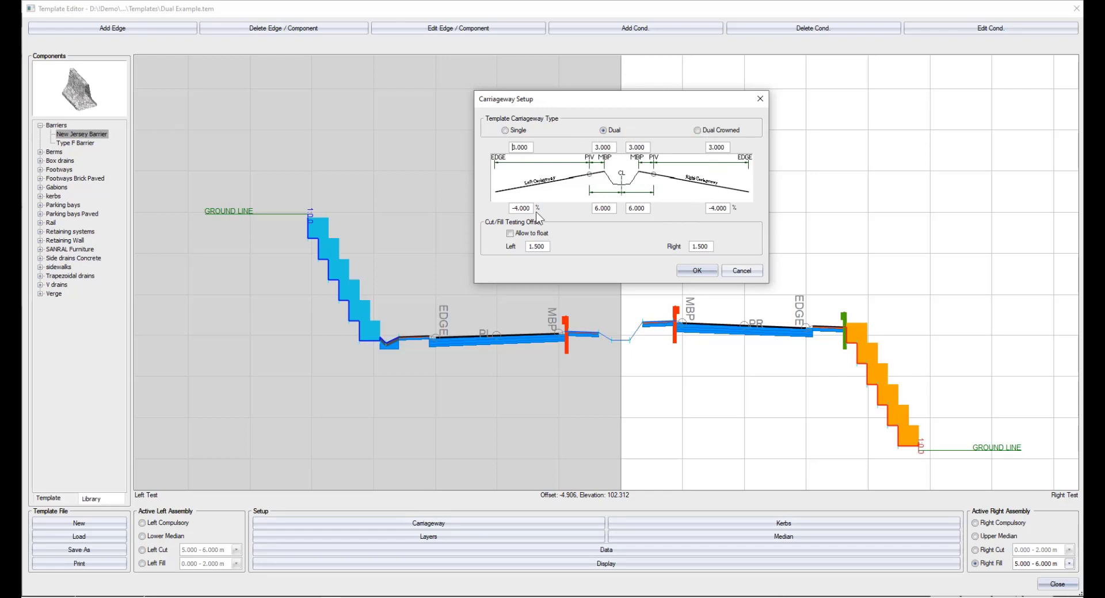
Review the left edge width and left crossfall in the dual carriageway setup and accept the settings.
double_click(528, 151)
double_click(530, 207)
left_click(691, 271)
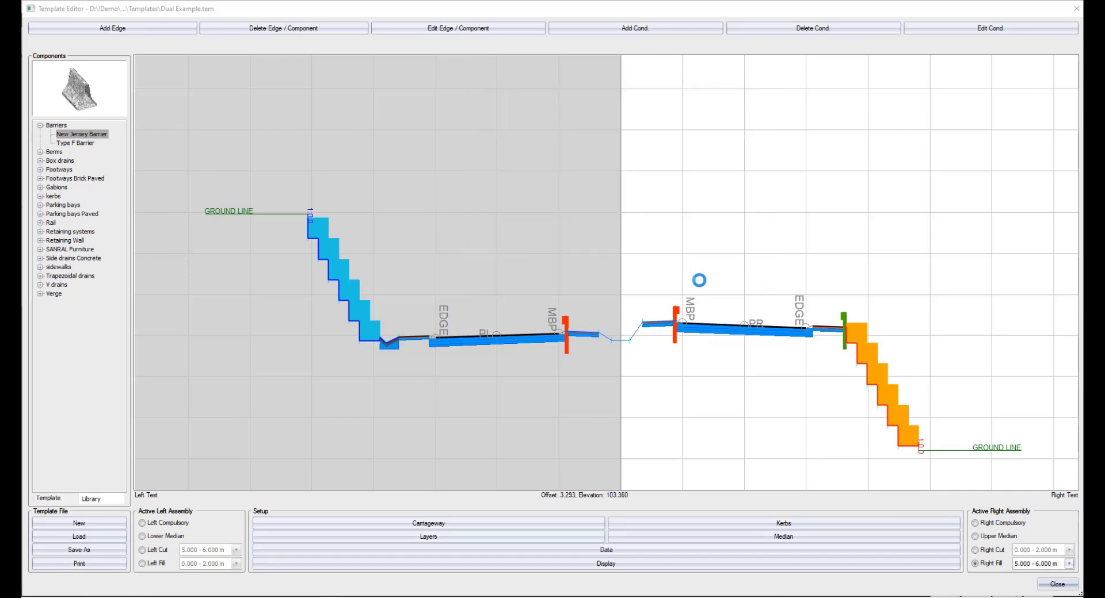
Look over the template's kerb settings and the mountable kerbs selectable for the right edge, and cancel.
left_click(783, 524)
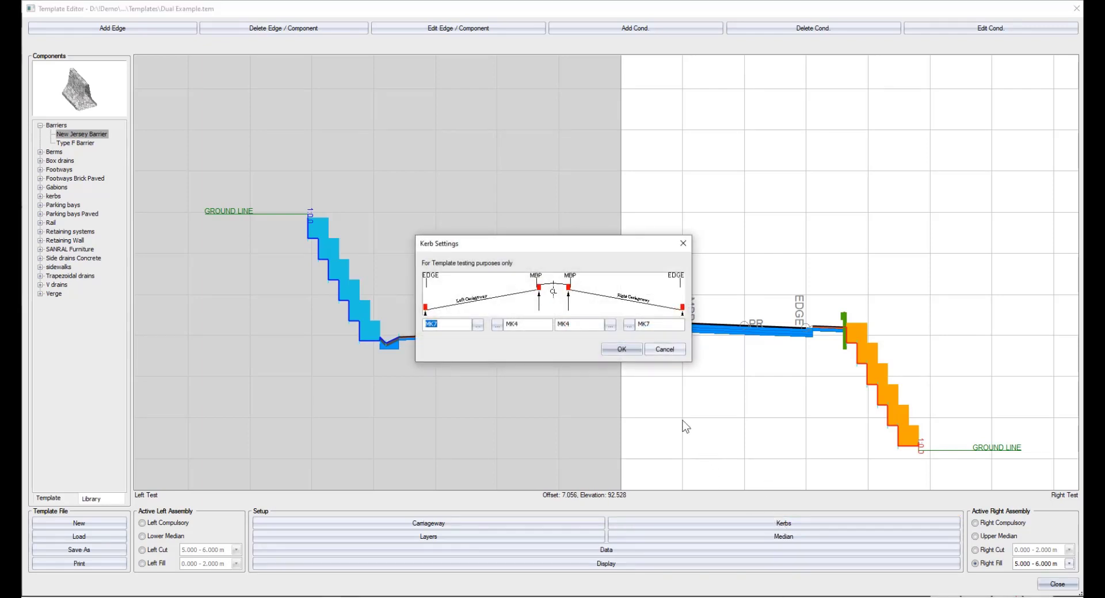
left_click(628, 326)
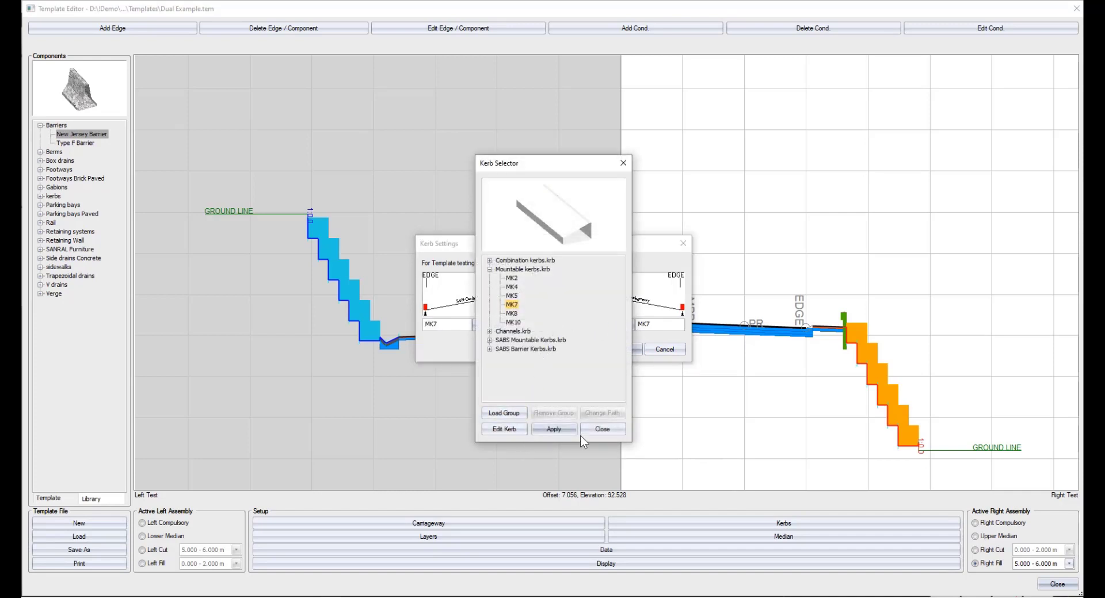
left_click(602, 431)
left_click(664, 349)
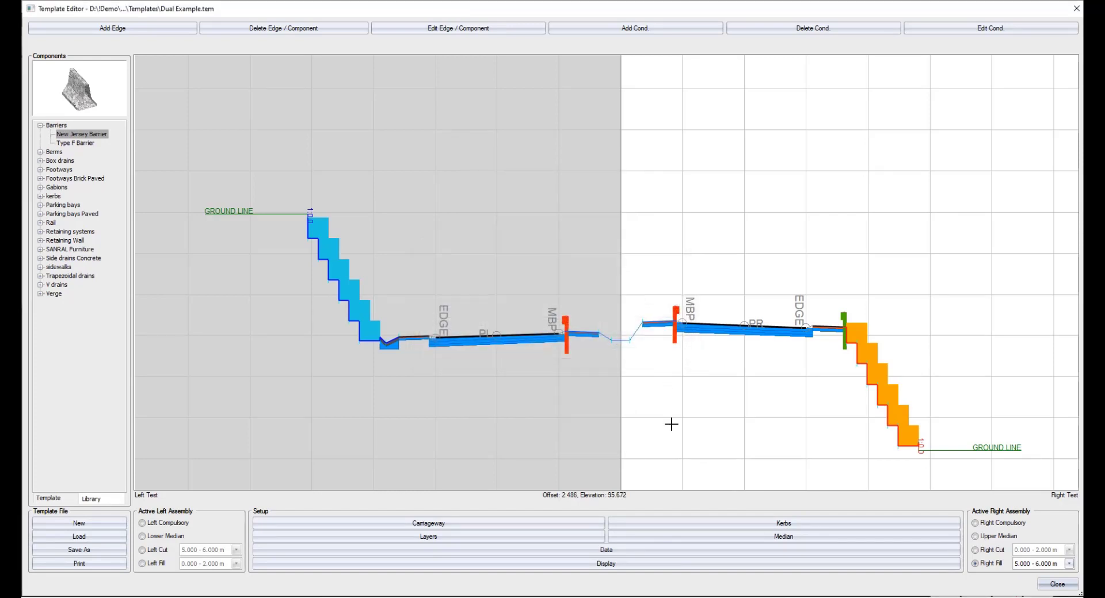
Examine the left pavement layer data and the TRH 4 Pavements and Pavement Designer options, and cancel.
left_click(430, 536)
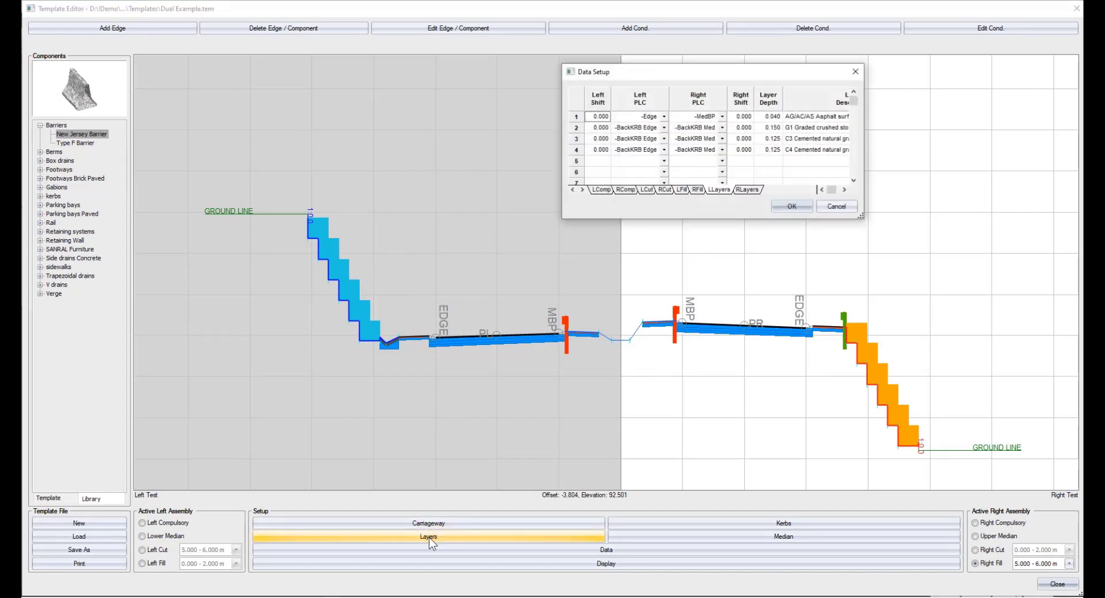
right_click(805, 119)
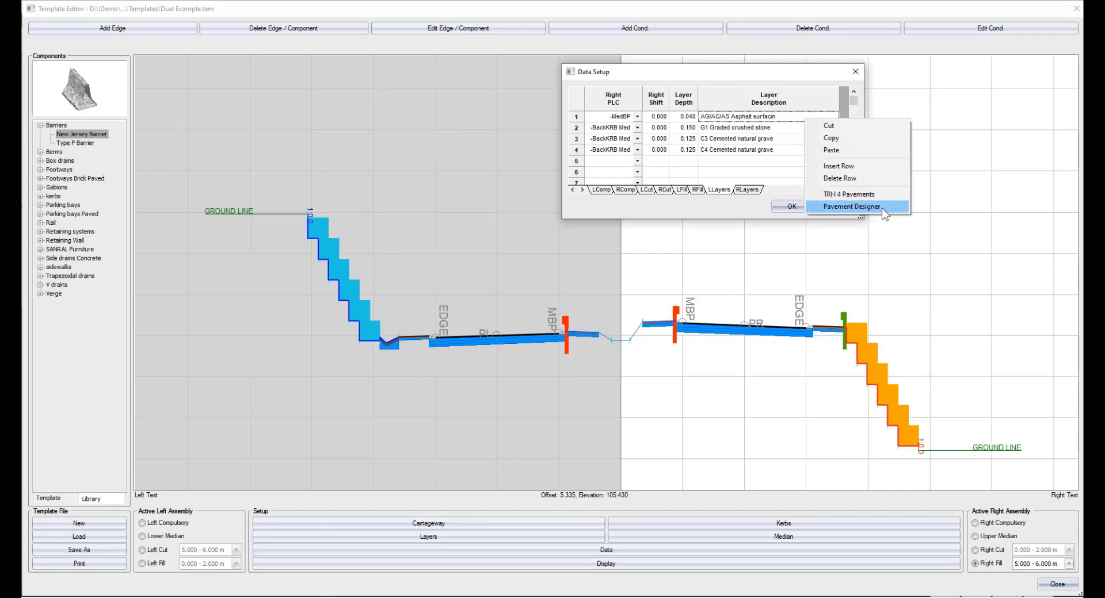
left_click(863, 217)
left_click(838, 206)
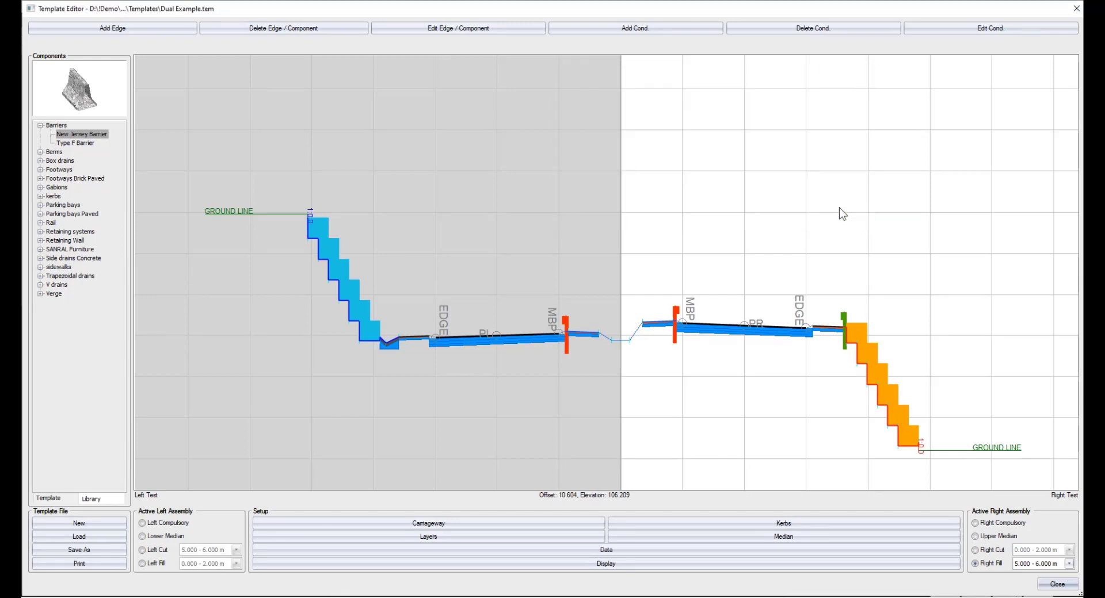
Examine the lower median data and the available median join types, and cancel.
left_click(785, 537)
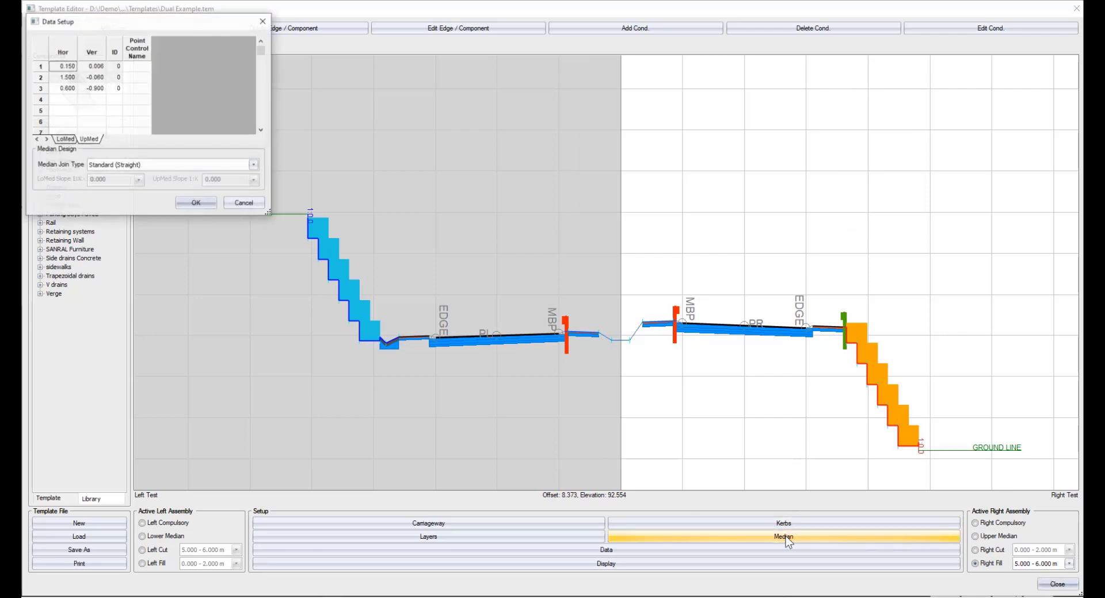
left_click(253, 165)
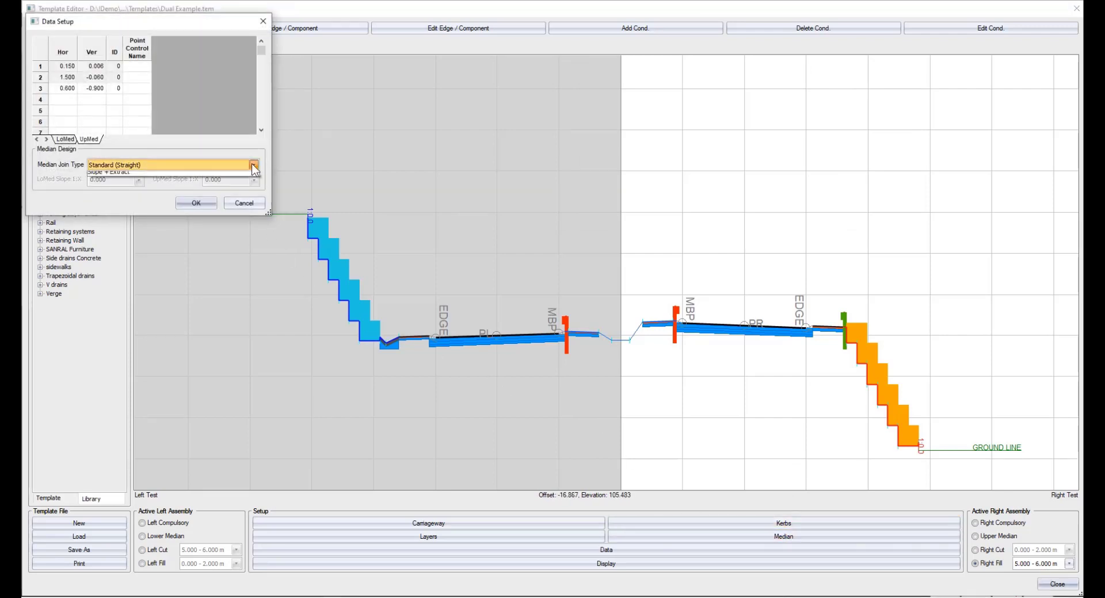
left_click(251, 164)
left_click(243, 203)
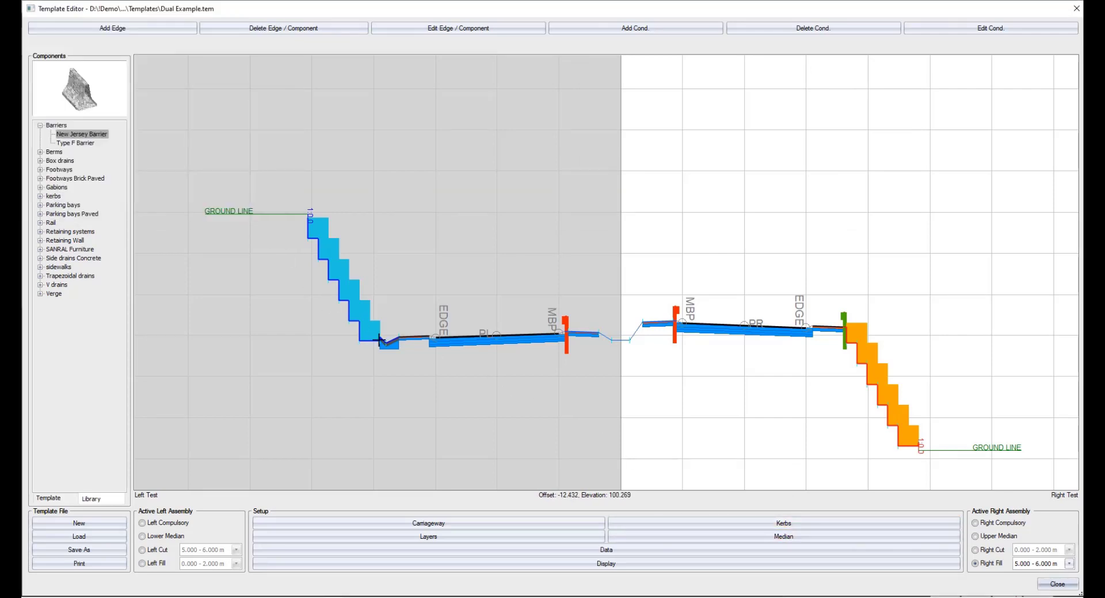
Inspect the template's assembly data table and its display colour and grid setup, cancelling both.
left_click(598, 551)
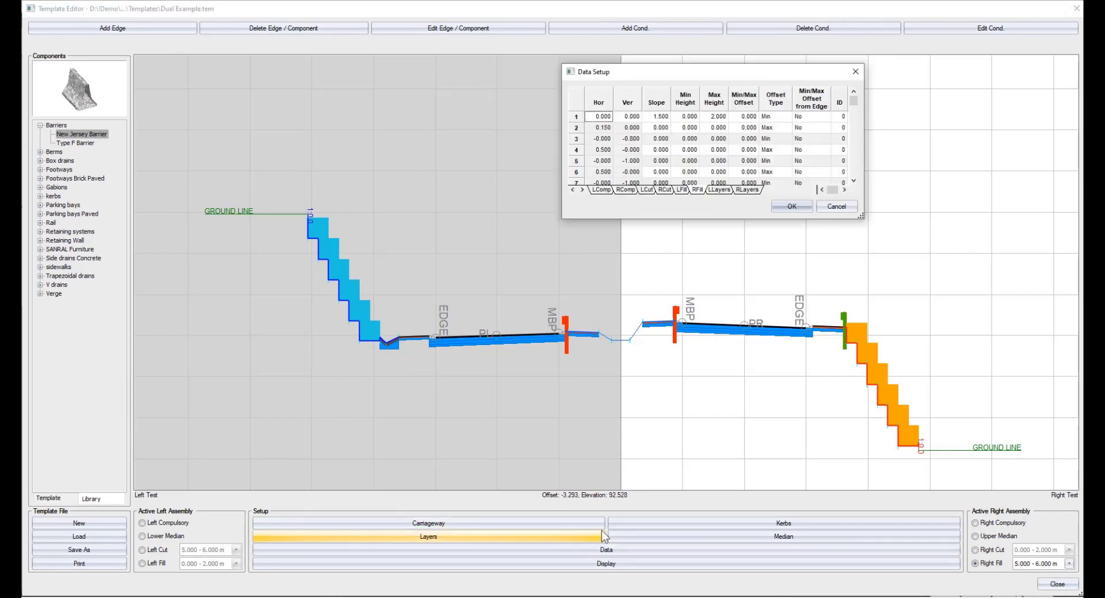
left_click(836, 209)
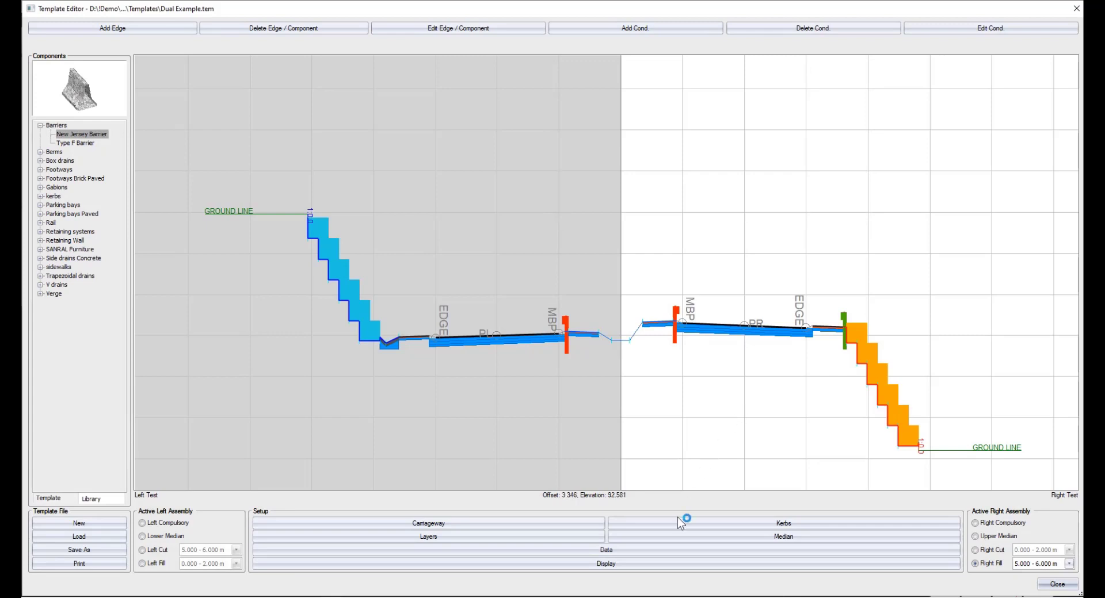
left_click(610, 564)
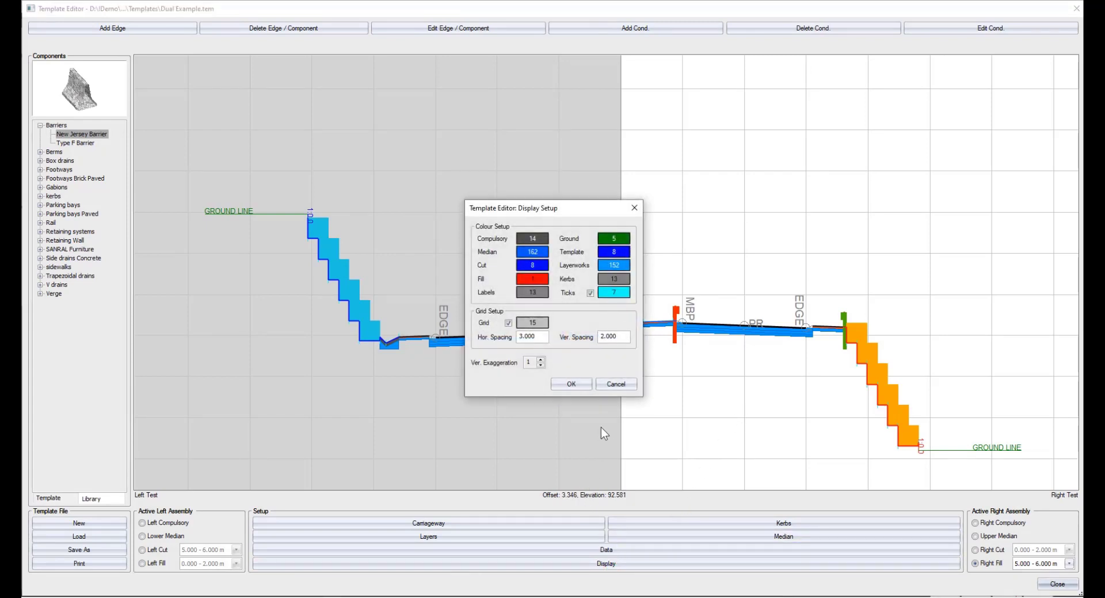
left_click(615, 386)
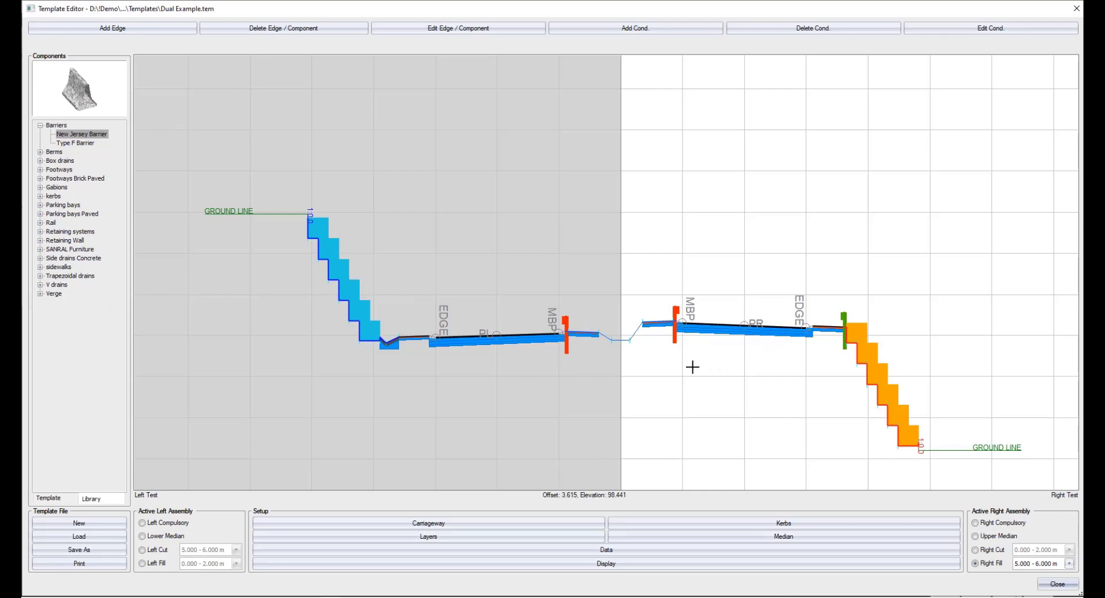
Limit the drawing to the current assembly and display the Left Compulsory assembly, followed by the Lower Median assembly.
right_click(620, 268)
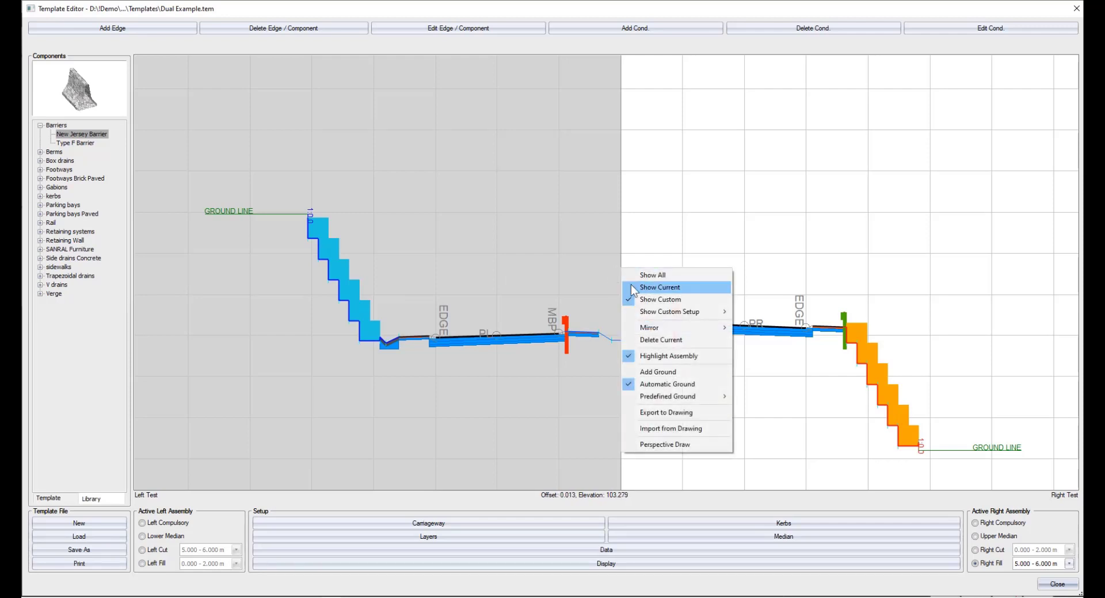
left_click(630, 285)
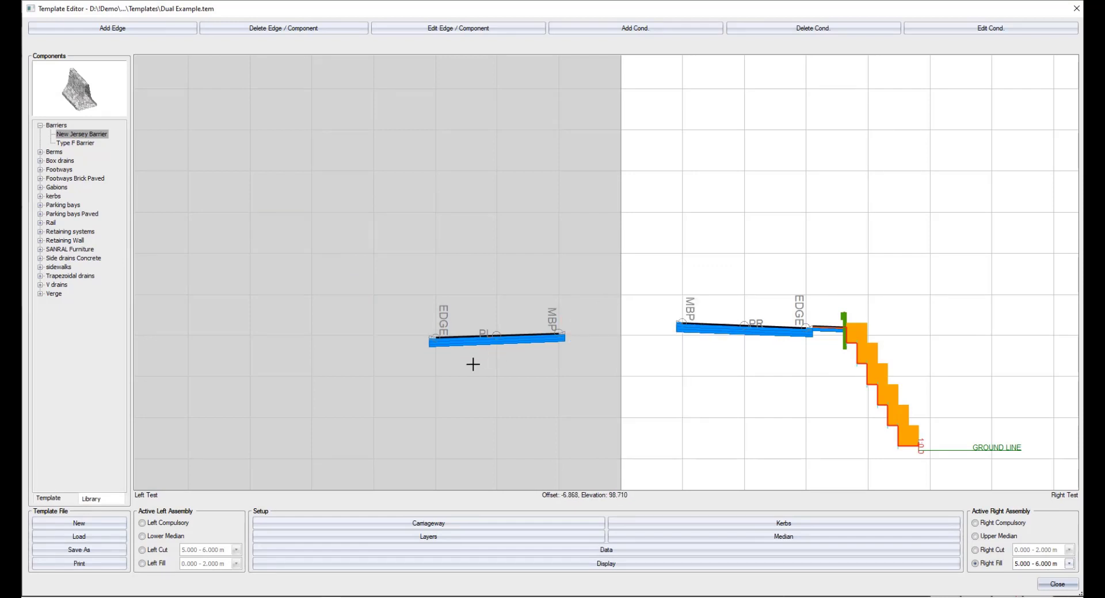
left_click(176, 524)
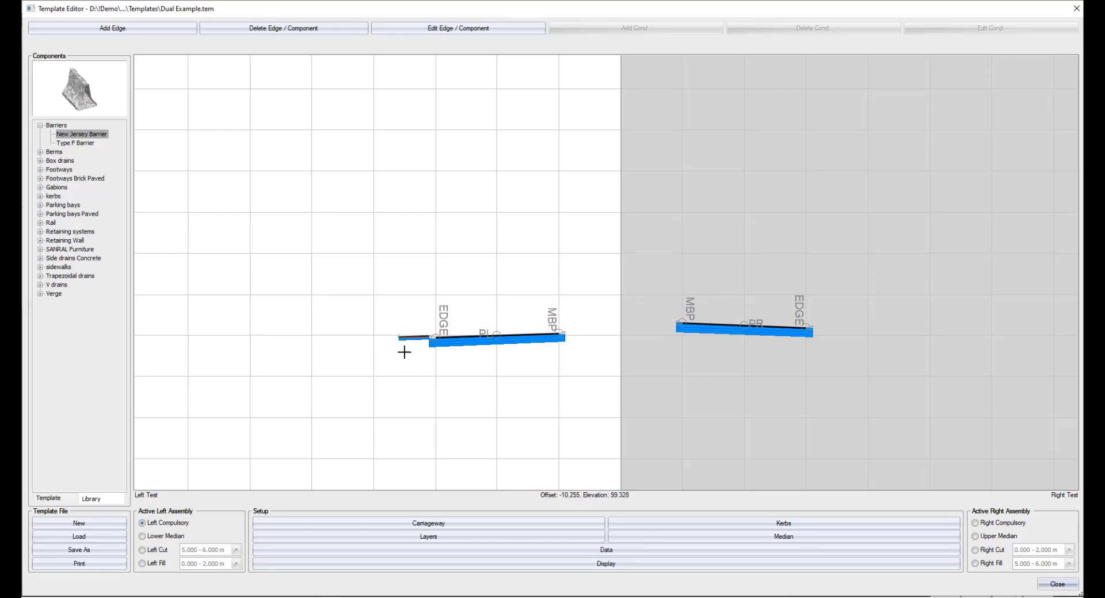
left_click(156, 538)
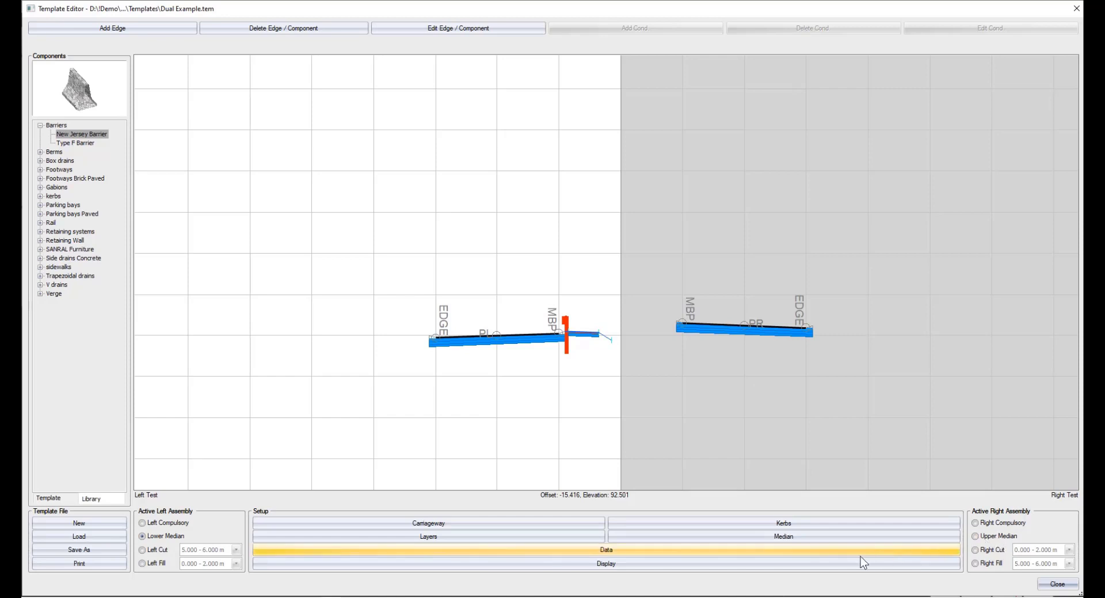
View the Left Cut assembly through its height ranges from 5.000 - 6.000 m down to 0.000 - 2.000 m.
left_click(161, 550)
left_click(196, 550)
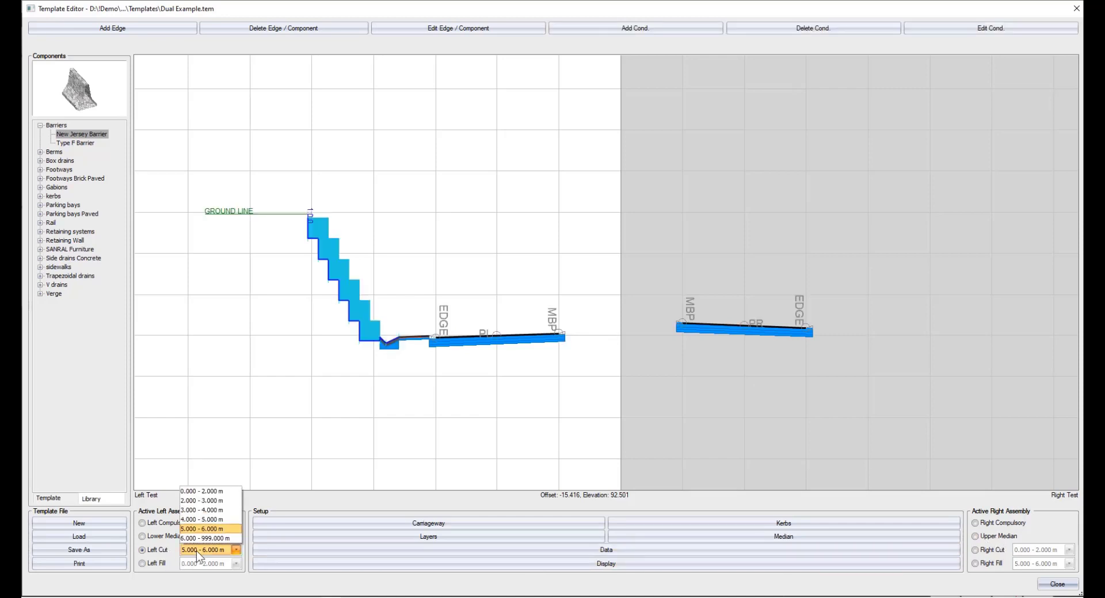
left_click(196, 551)
scroll(196, 551, "up", 1)
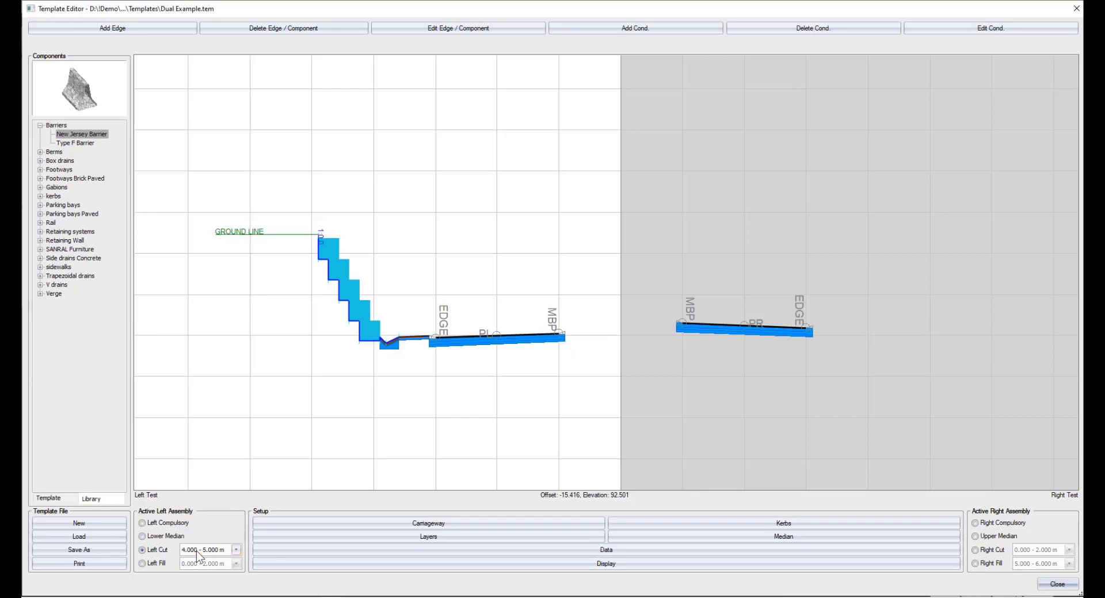
scroll(196, 550, "up", 3)
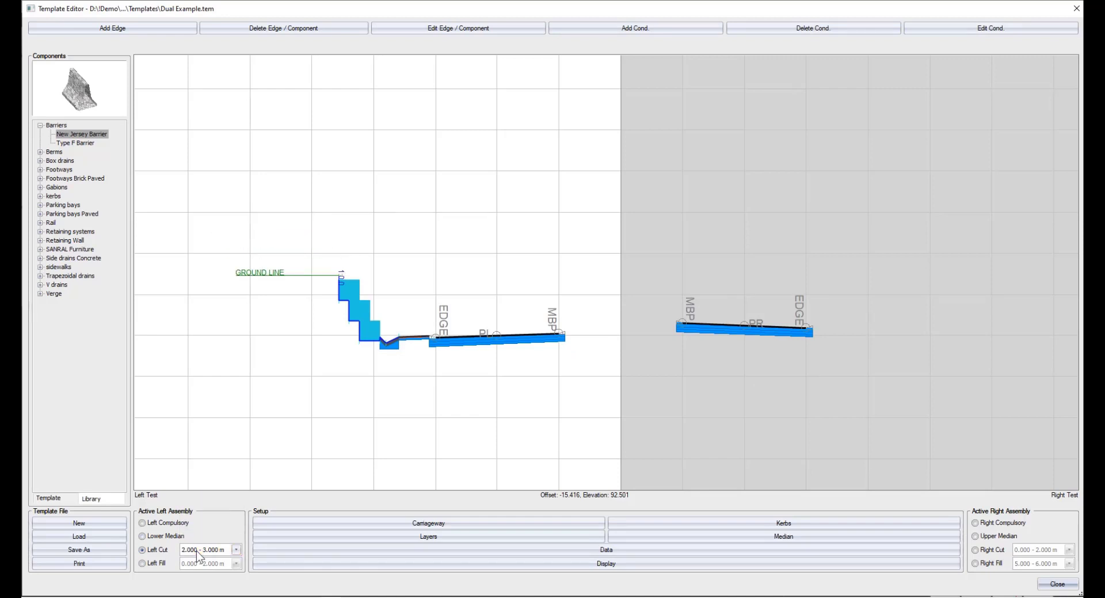
View the Left Fill assembly at increasing height ranges up to 4.000 - 5.000 m.
left_click(168, 564)
scroll(185, 565, "down", 1)
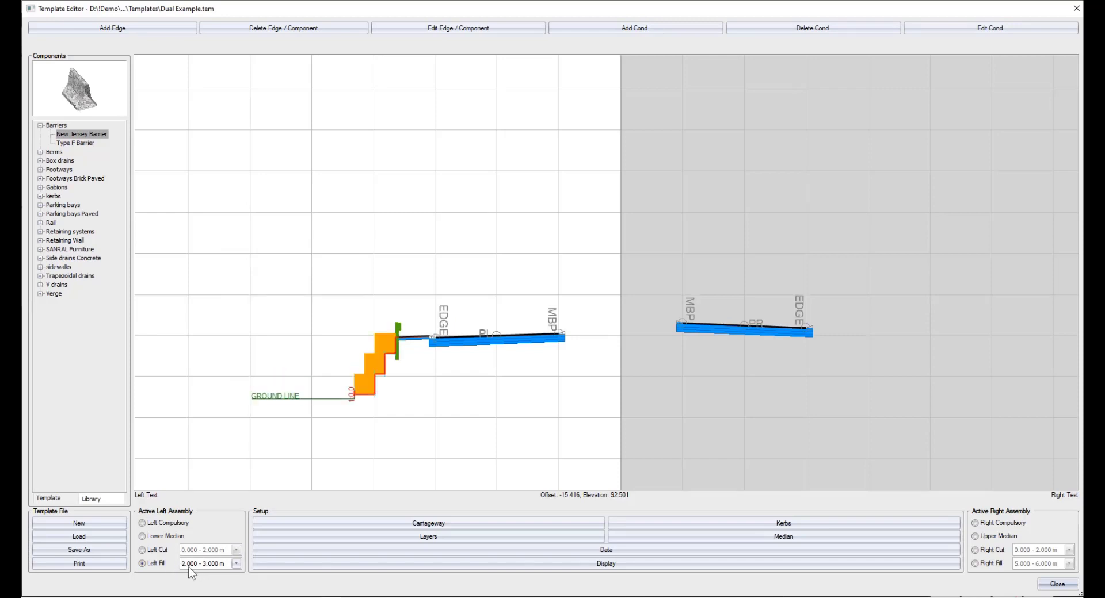
scroll(189, 567, "down", 2)
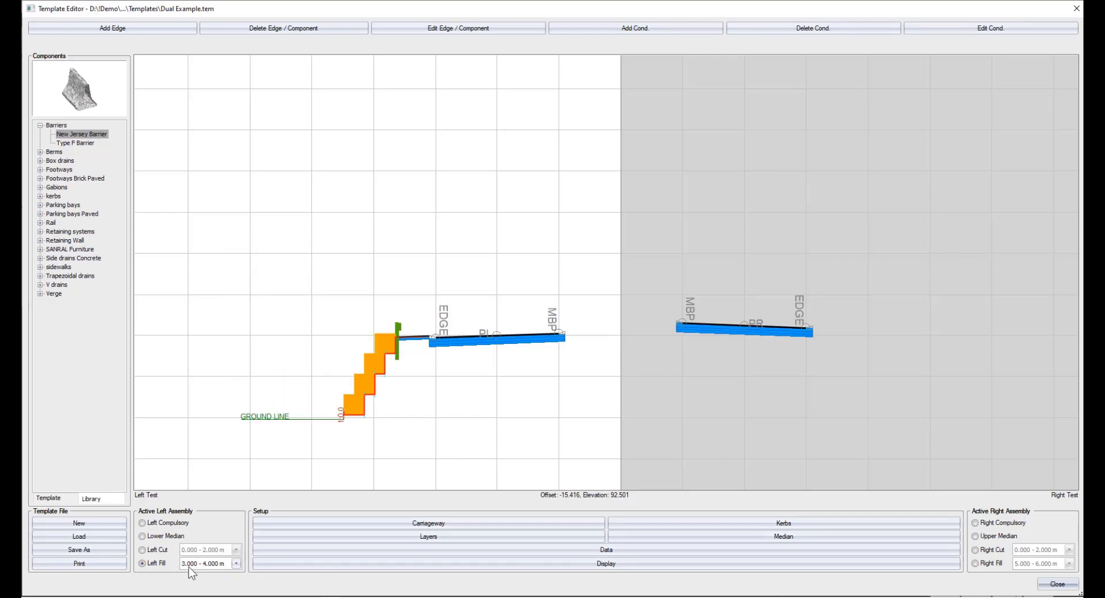
Look over the mirror targets for the Left Fill assembly, and close the template editor without saving changes.
right_click(482, 380)
mouse_move(582, 440)
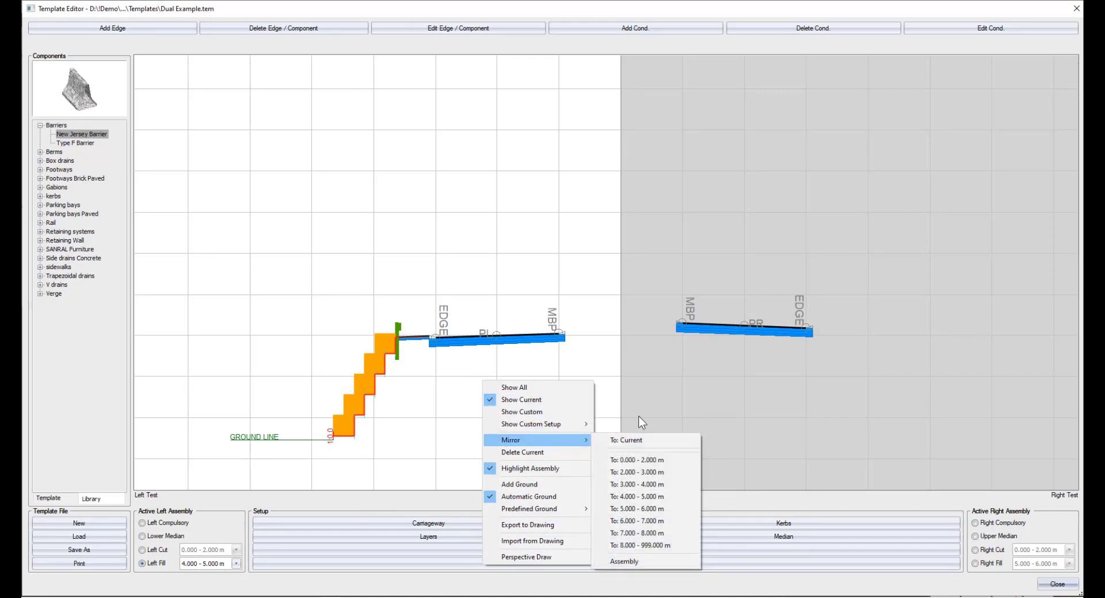
key("Escape")
key("Escape")
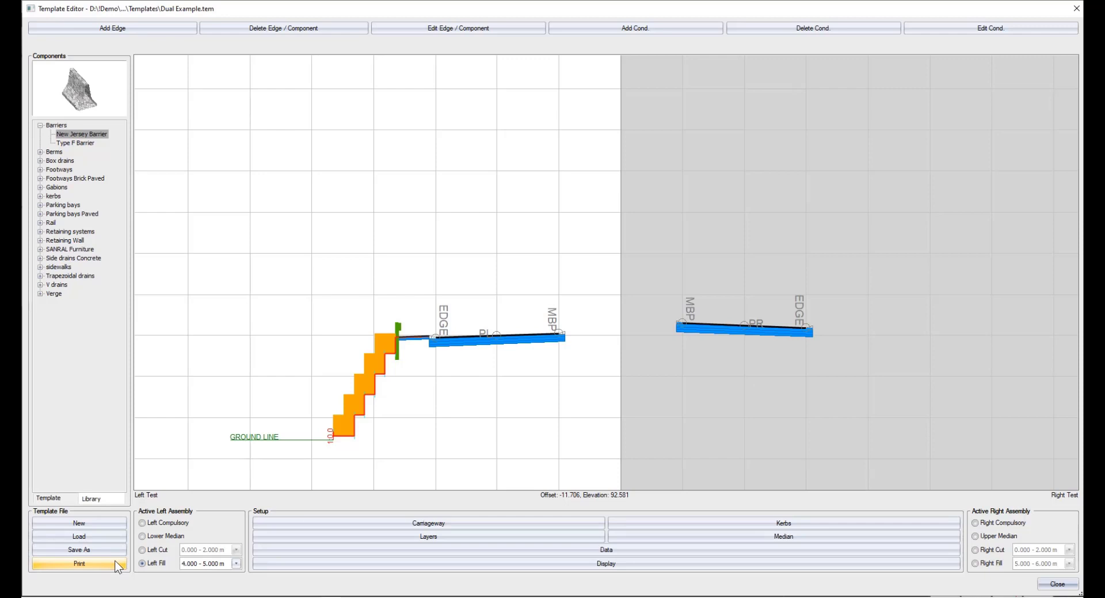
left_click(1046, 585)
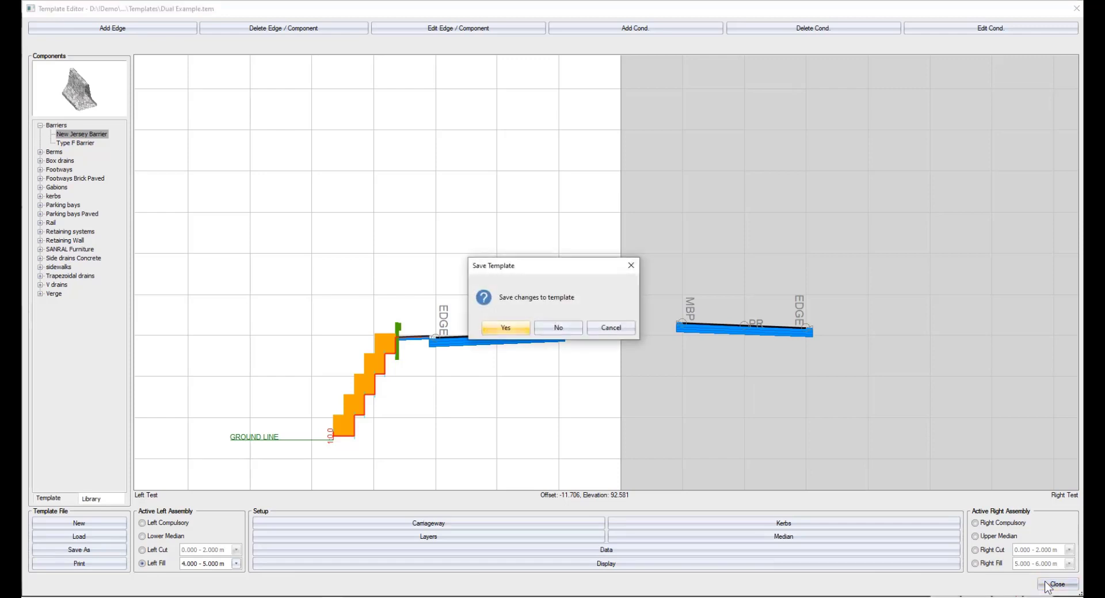
left_click(564, 326)
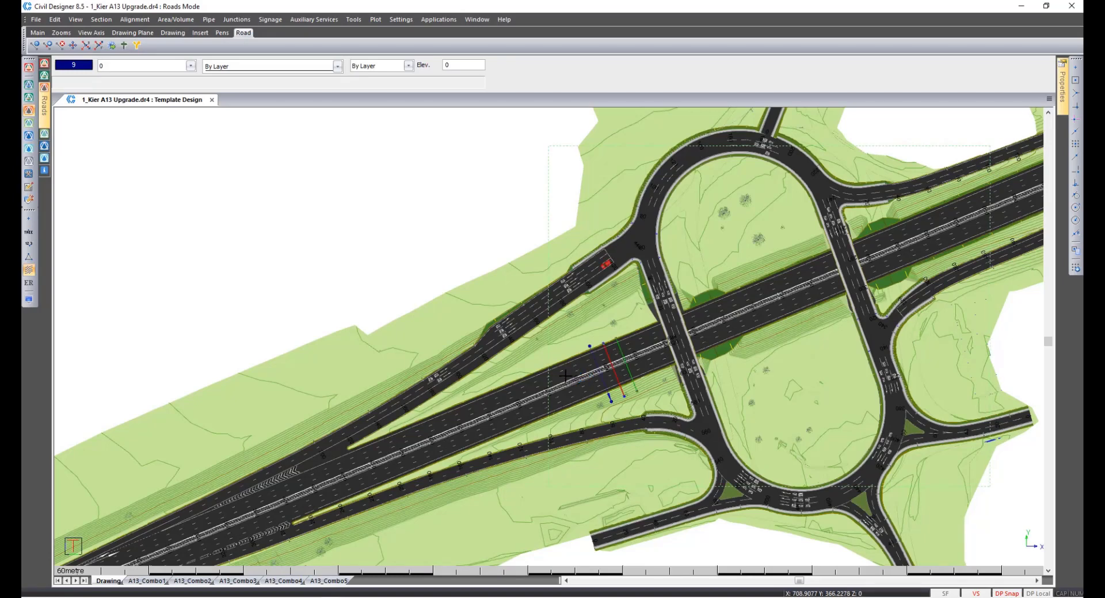
Examine the general settings of road 21 Template Design, including crossfall and pivot offsets, and cancel out of the road selection.
left_click(36, 21)
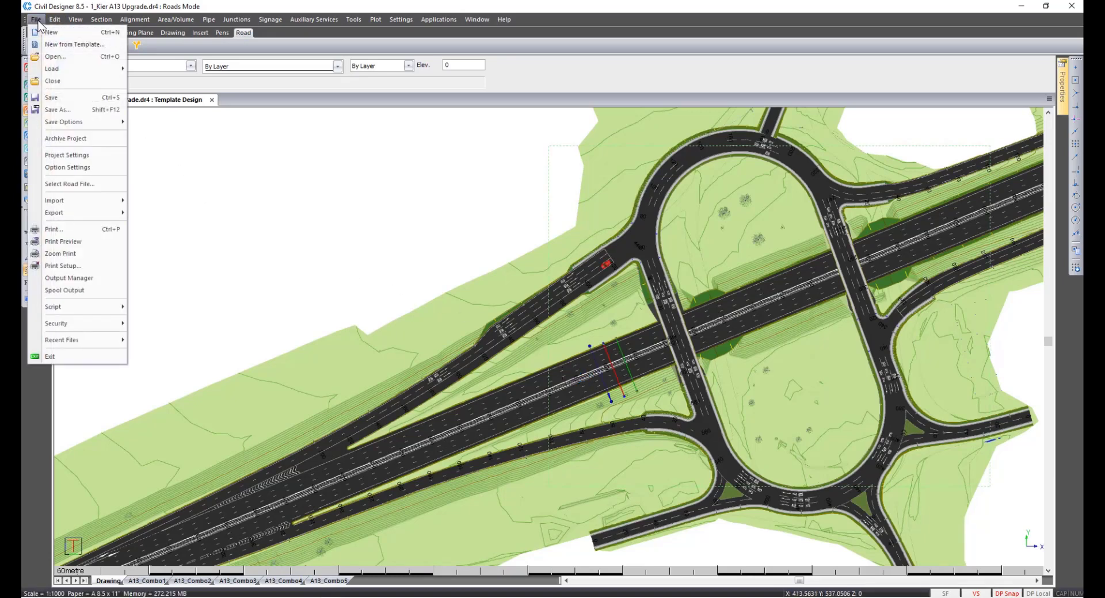
left_click(50, 183)
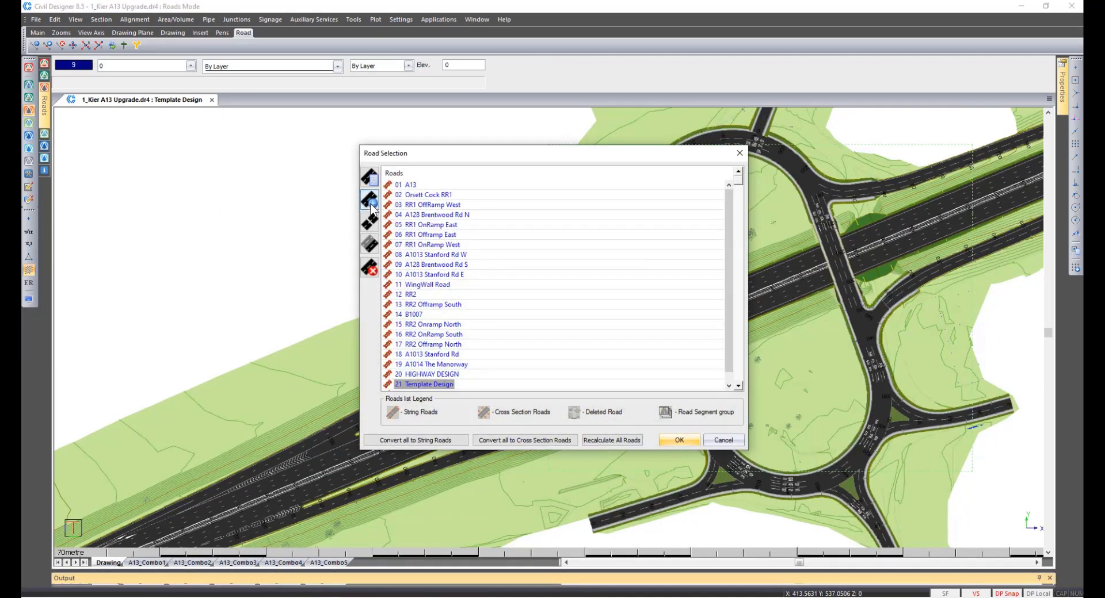
left_click(370, 178)
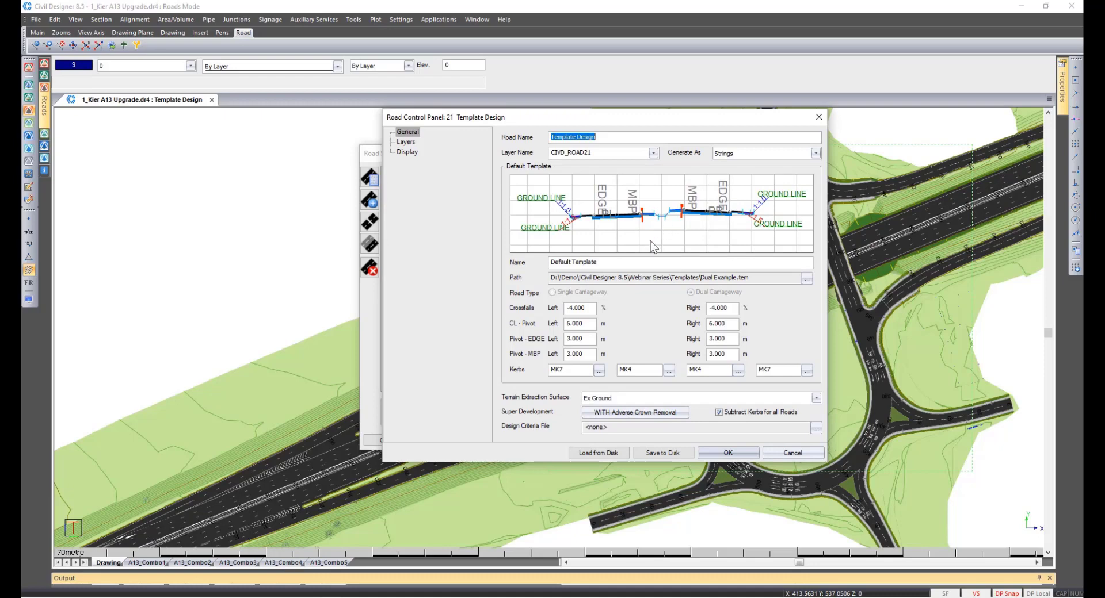
double_click(591, 310)
key("Tab")
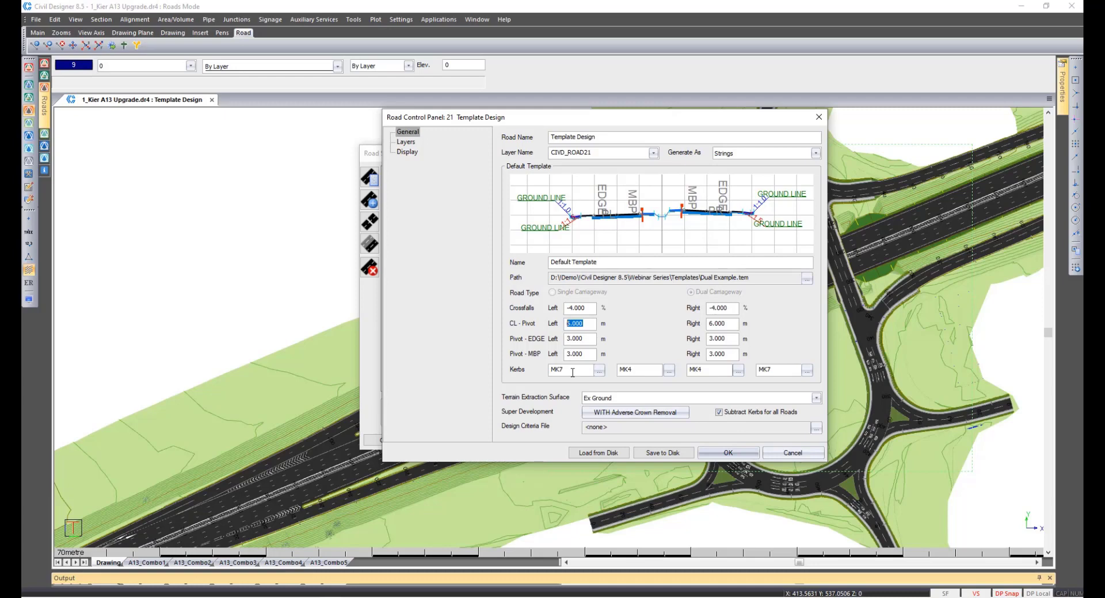
left_click(779, 451)
left_click(743, 442)
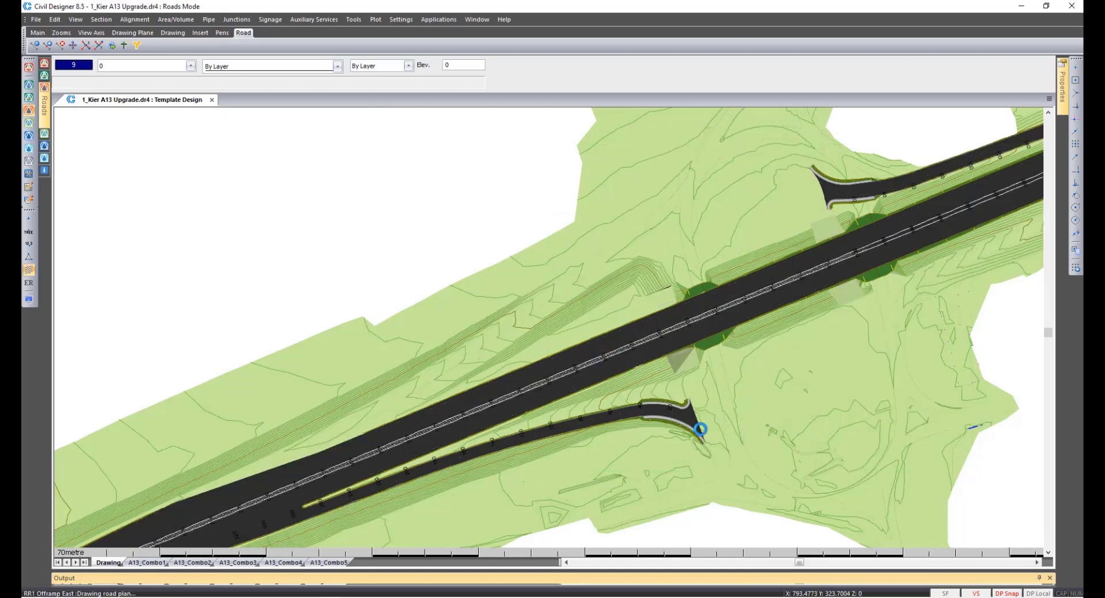
Examine the Calc Areas option and template path of the Default Template in the road template paths.
left_click(354, 21)
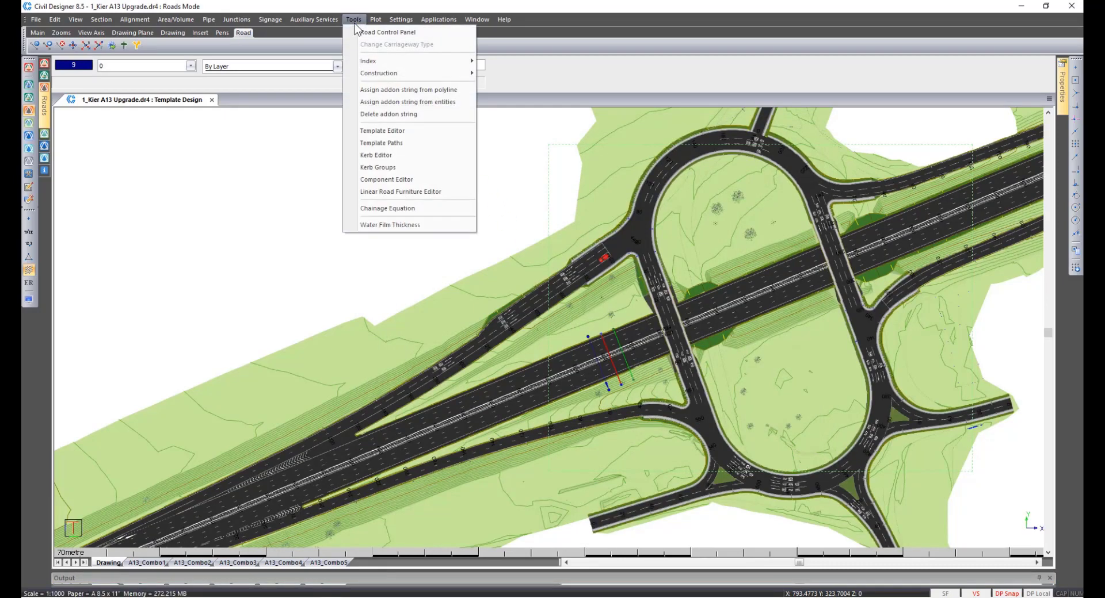
left_click(382, 143)
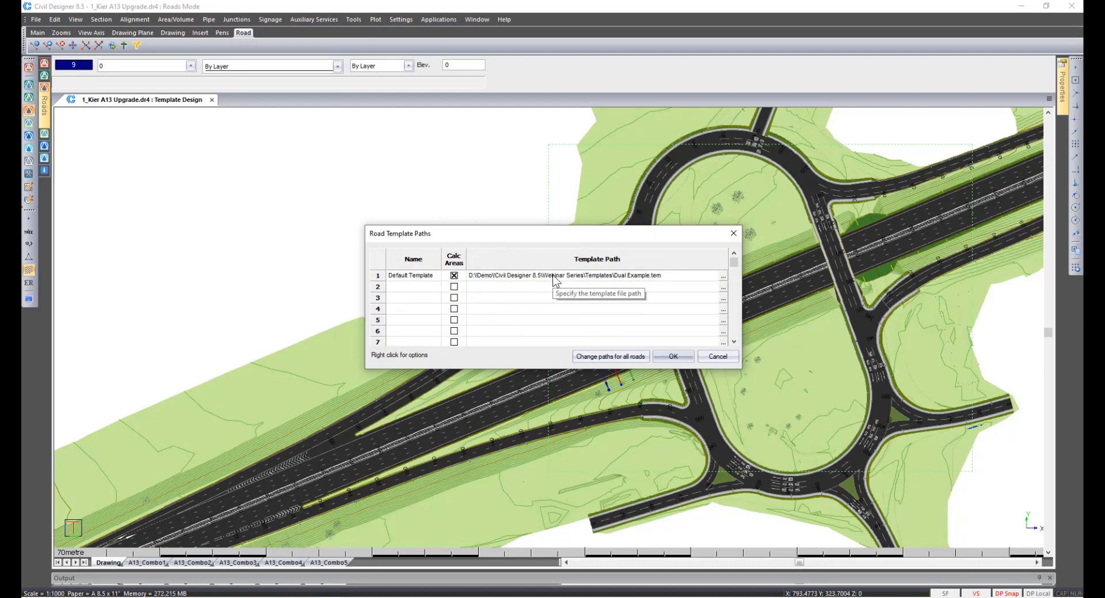
left_click(454, 276)
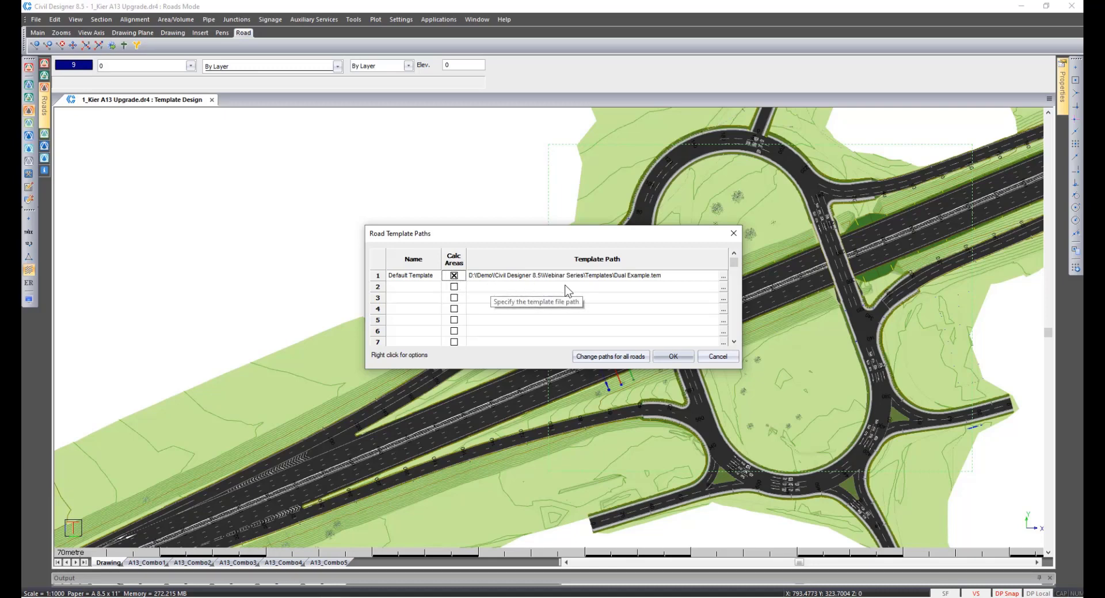
Add Bridge deck.tem as a second template path for the road and name it Bridge.
left_click(723, 289)
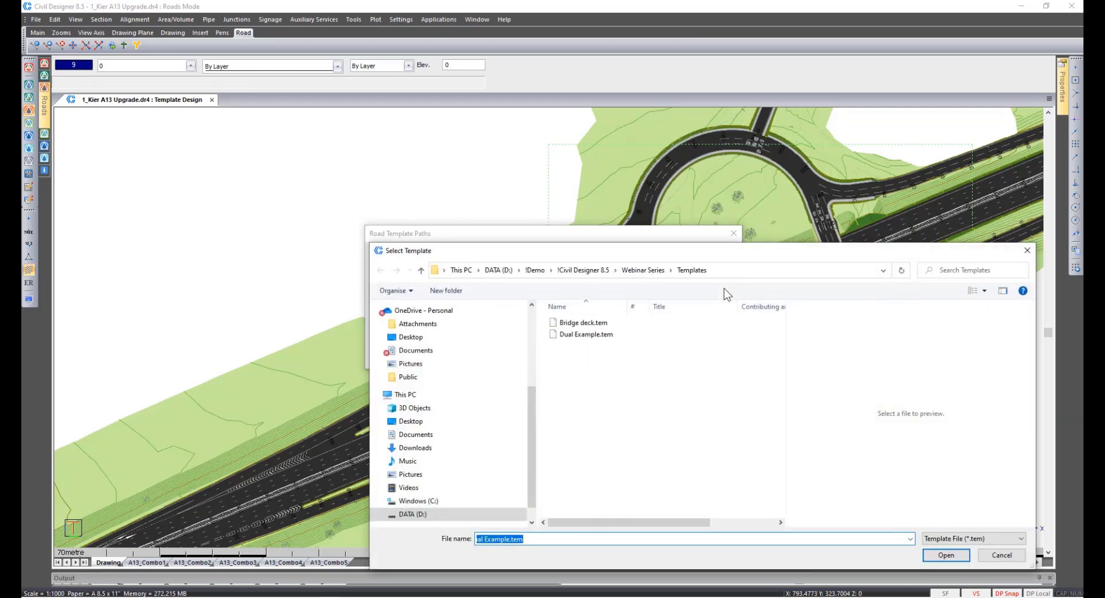
double_click(611, 326)
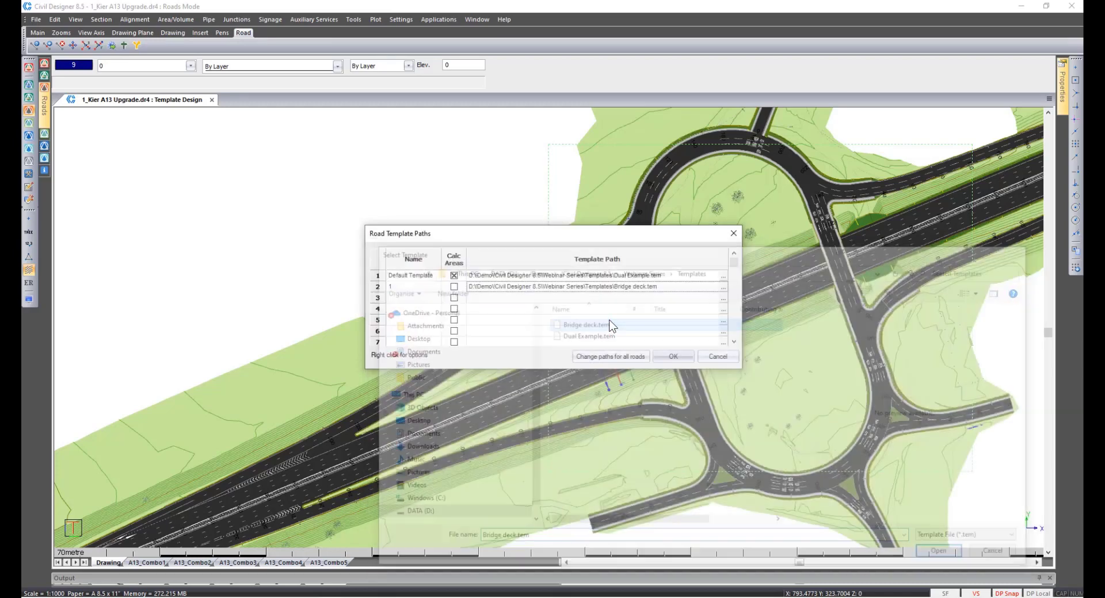
left_click(411, 289)
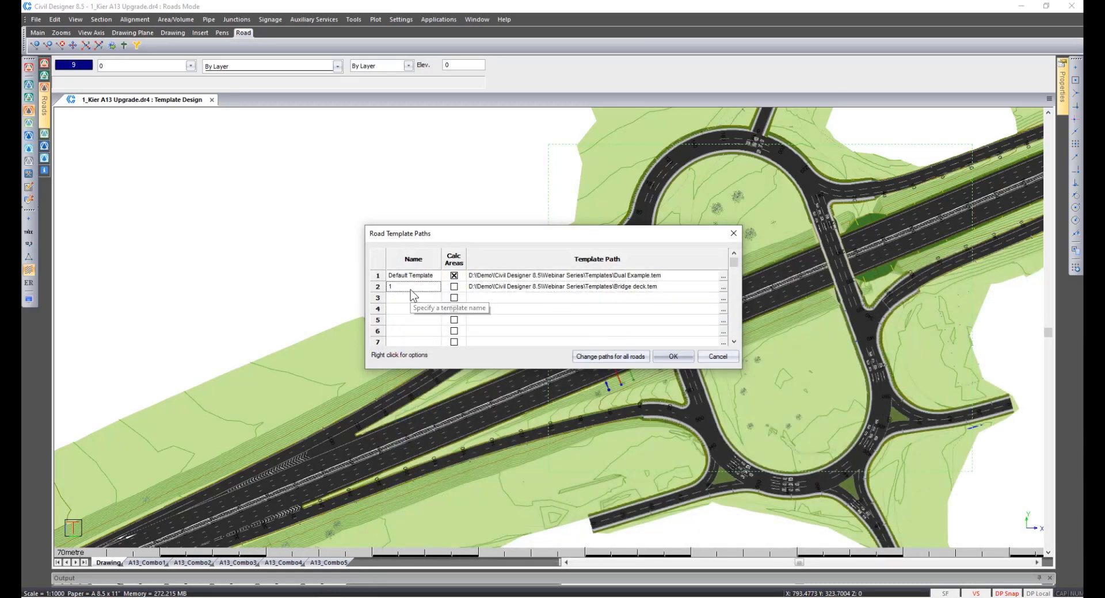
left_click(421, 288)
type("Bridge")
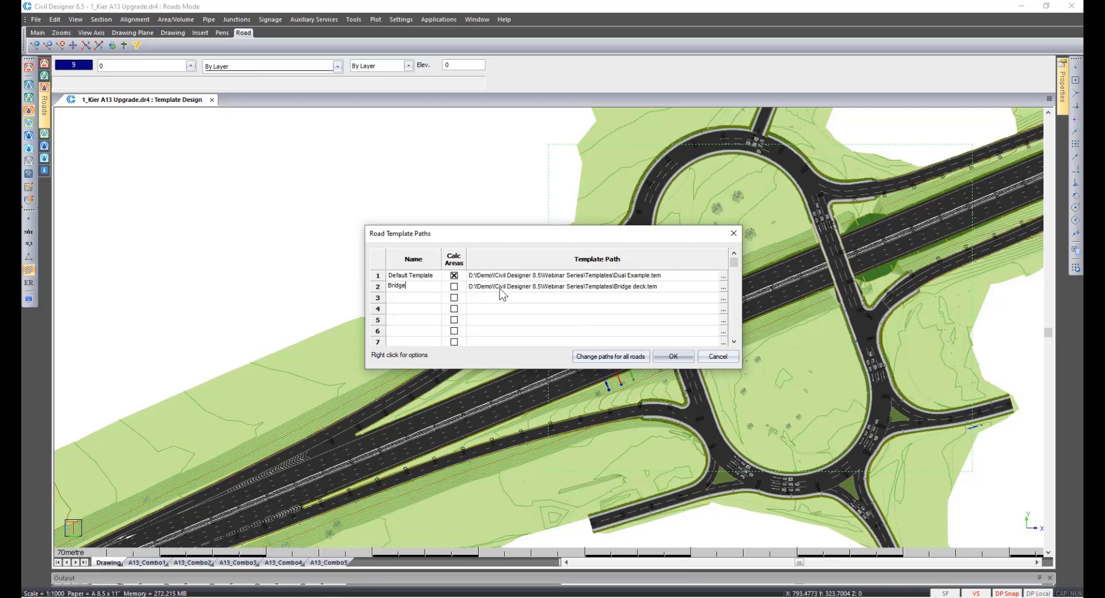
Open the Bridge template in the template editor and display all of its assemblies.
left_click(520, 291)
right_click(519, 292)
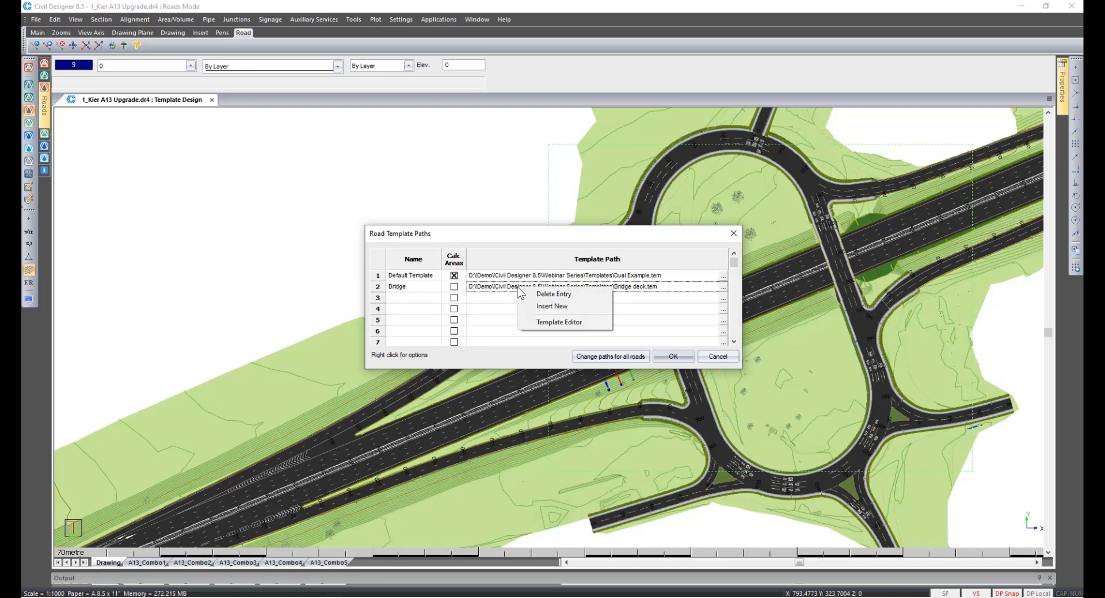
left_click(538, 323)
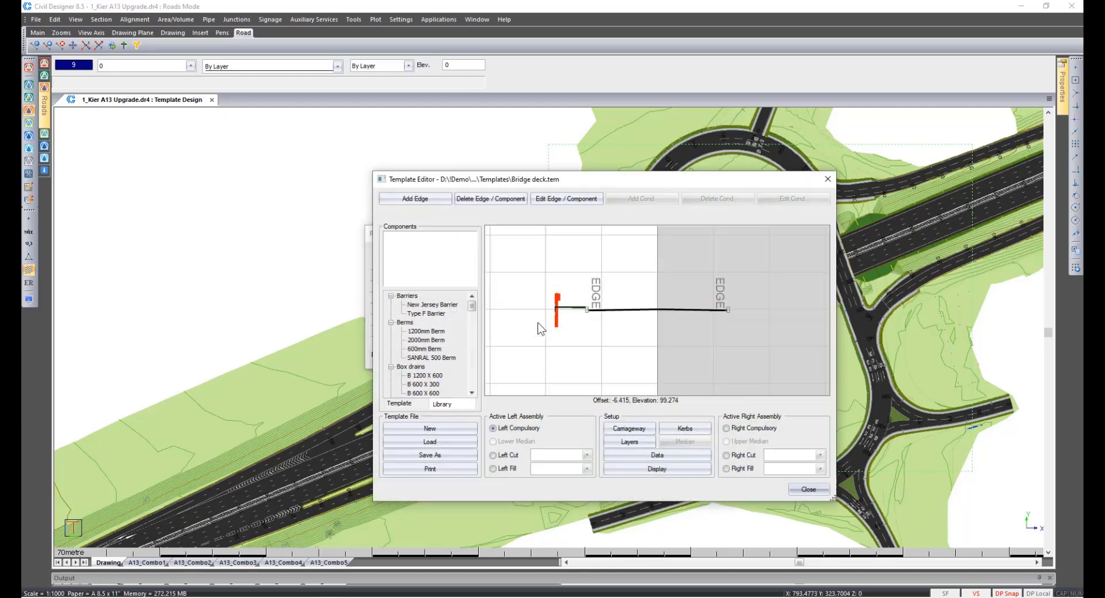
right_click(538, 327)
left_click(554, 329)
Examine the bridge deck template's left compulsory, cut and fill data, and close the editor and the template paths without saving.
left_click(678, 454)
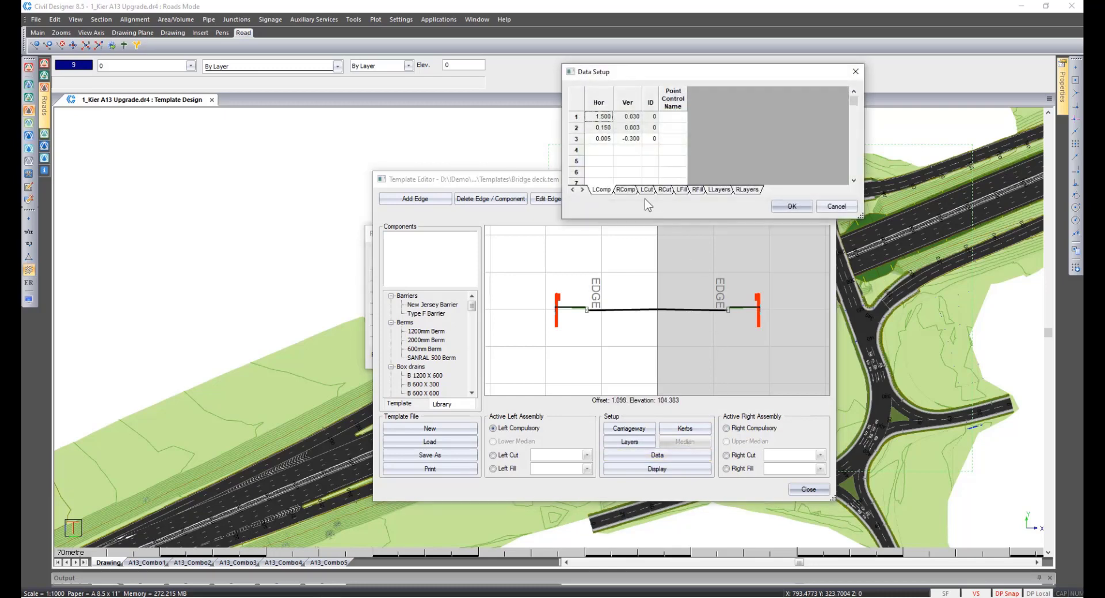
left_click(646, 192)
left_click(683, 192)
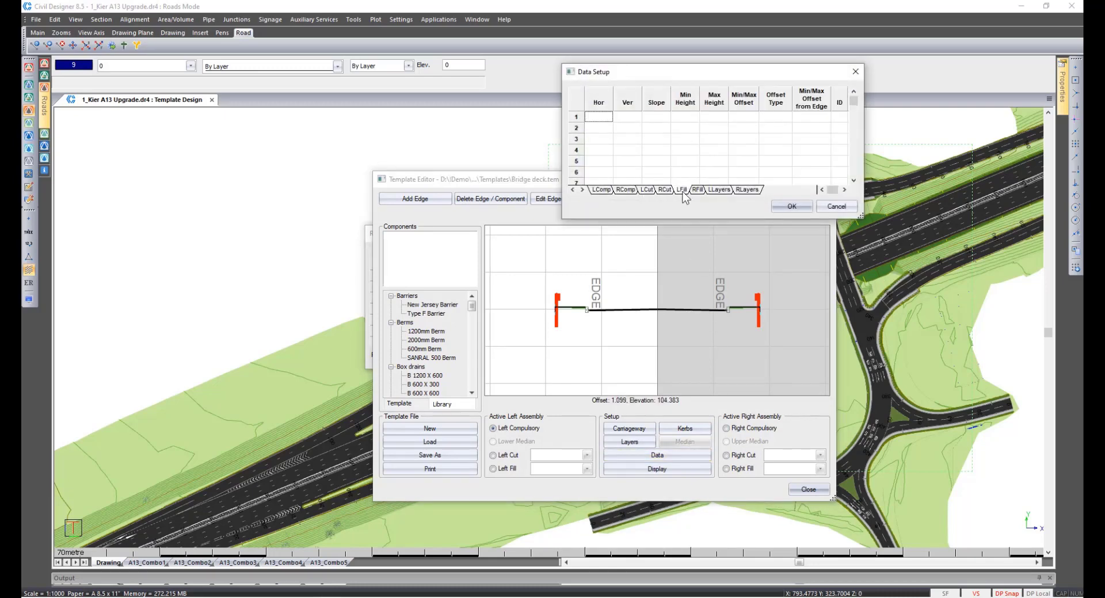
left_click(602, 192)
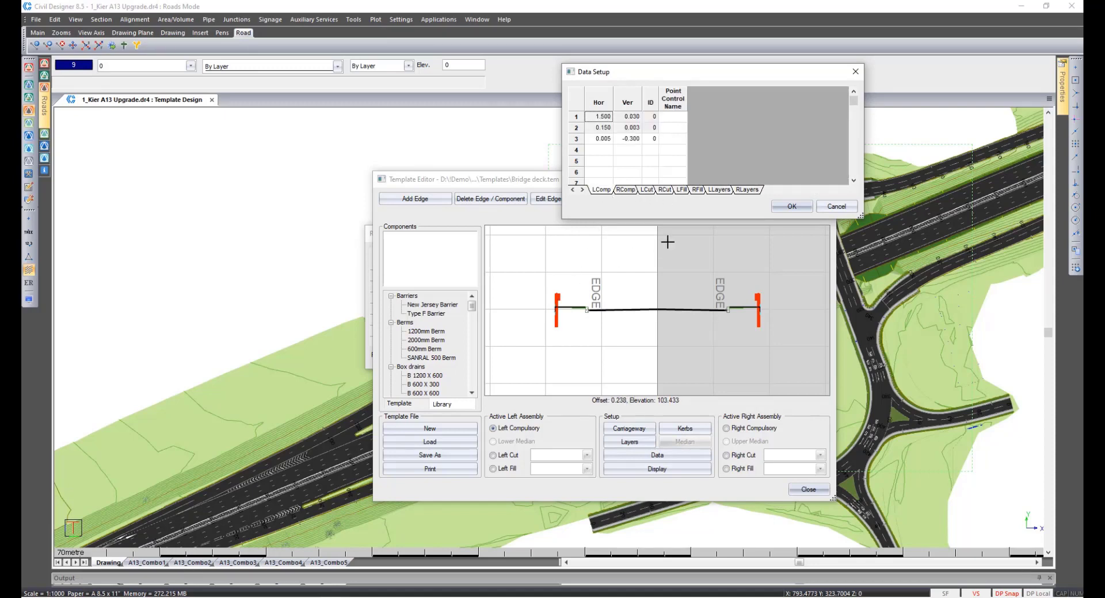
left_click(840, 208)
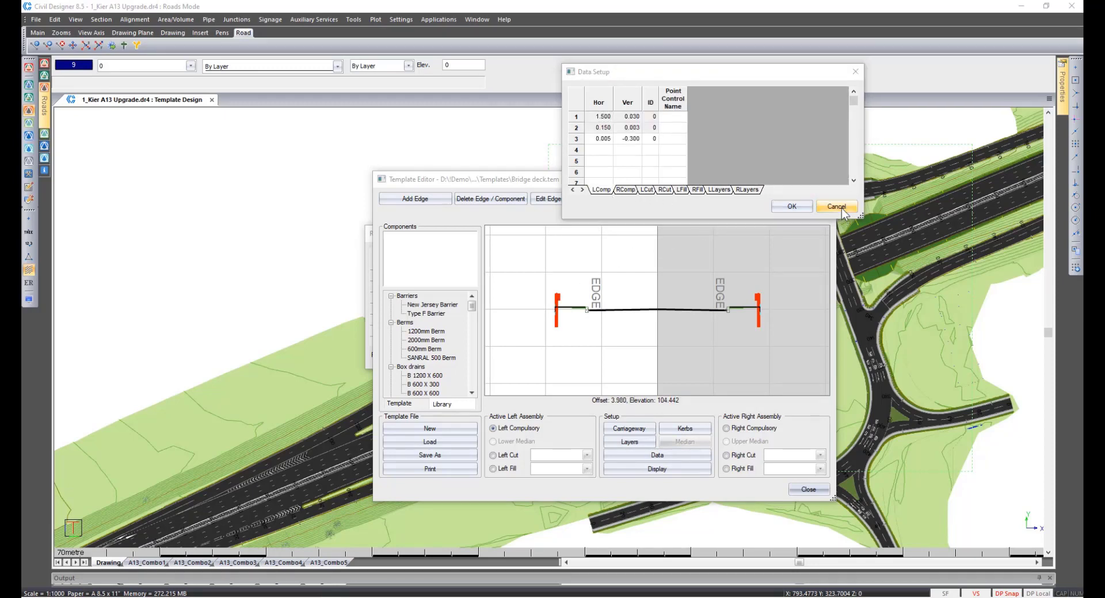
left_click(808, 490)
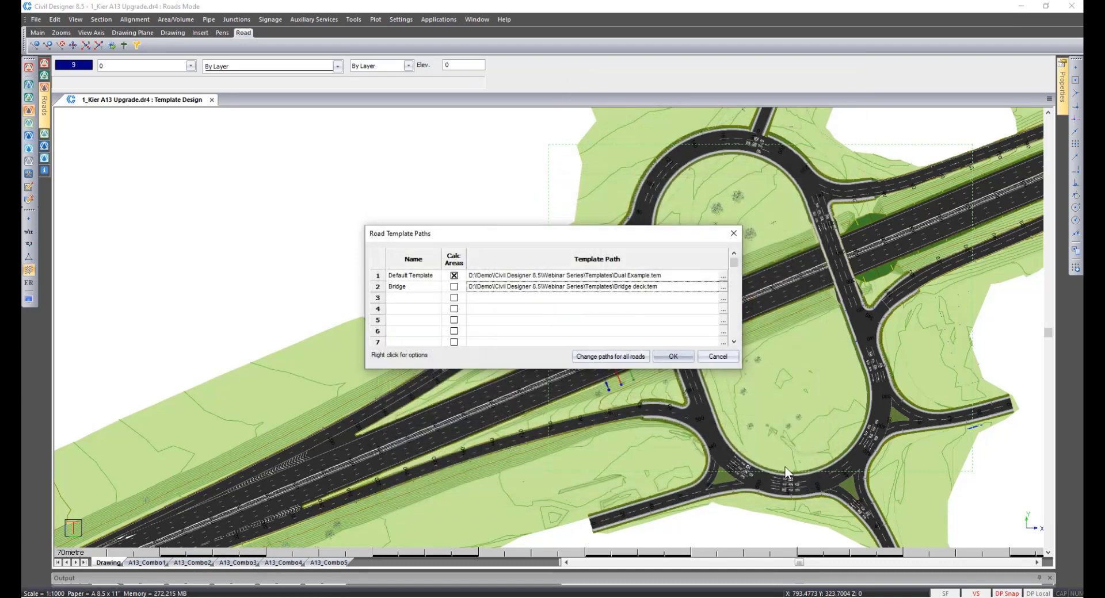
left_click(706, 355)
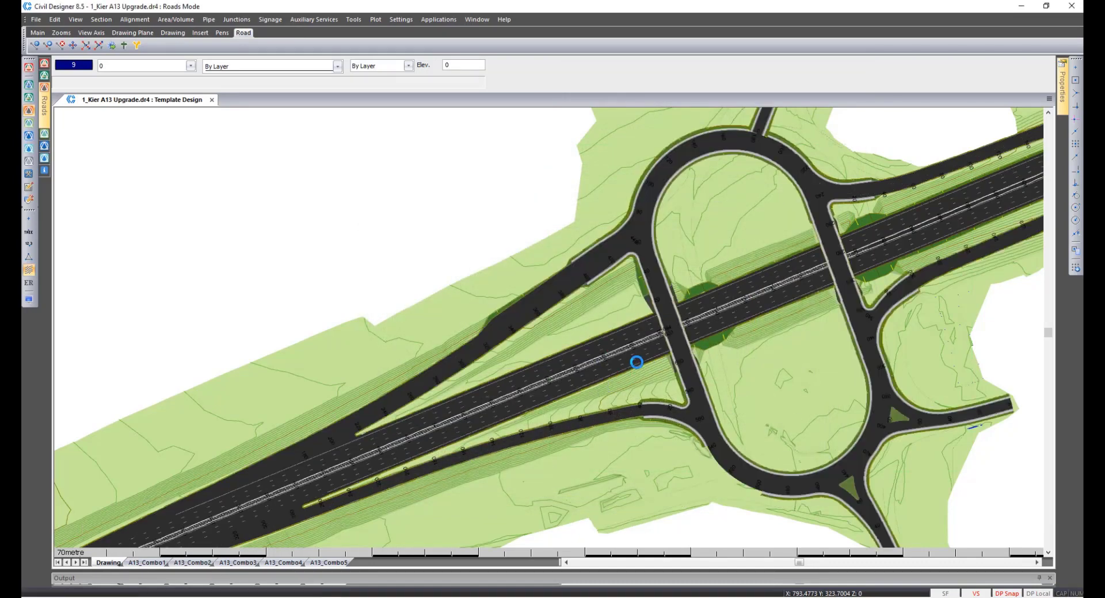
Examine the template assignments by chainage in road A13's edge control, and close the table.
key("Escape")
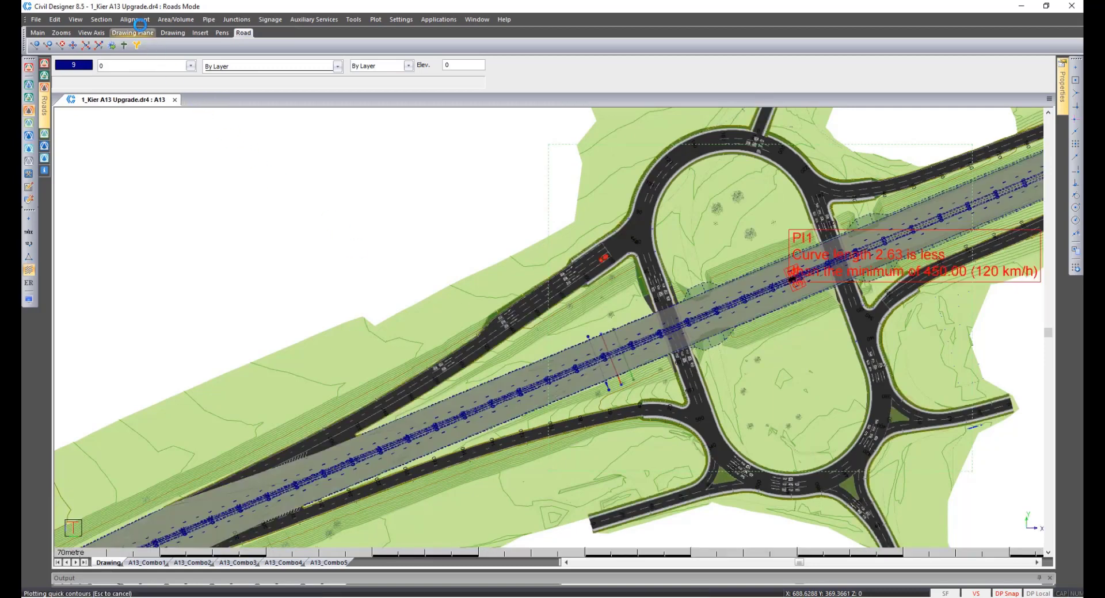
left_click(136, 21)
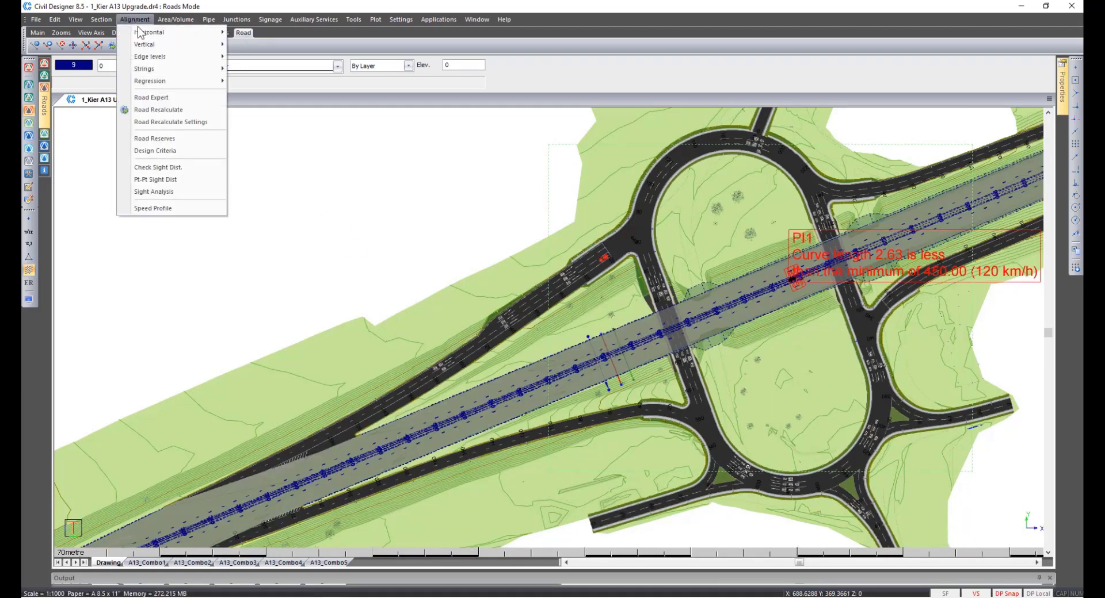
mouse_move(150, 58)
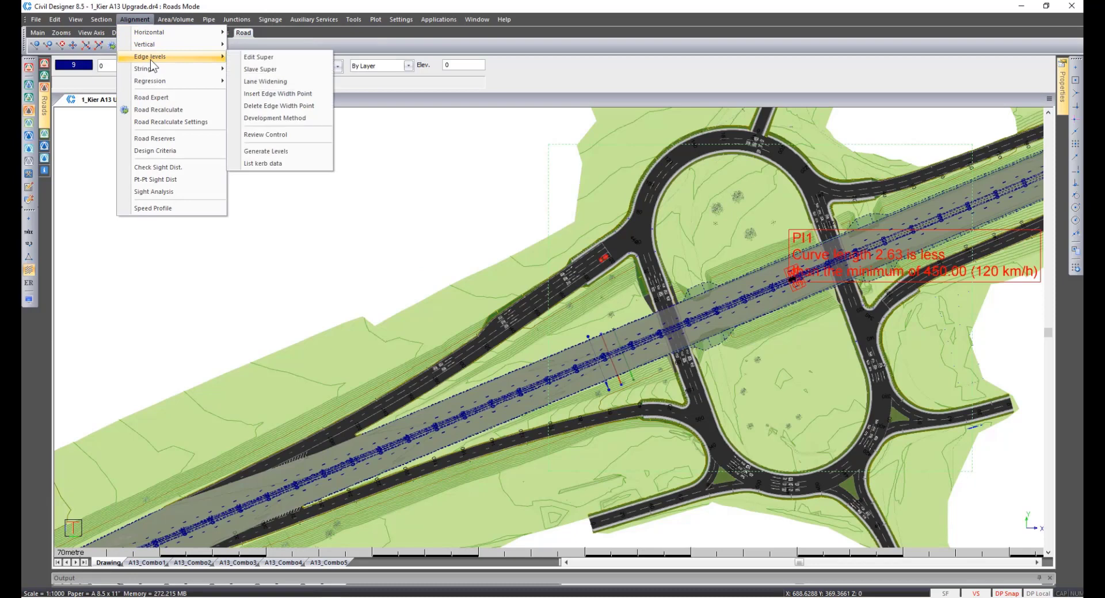
left_click(258, 57)
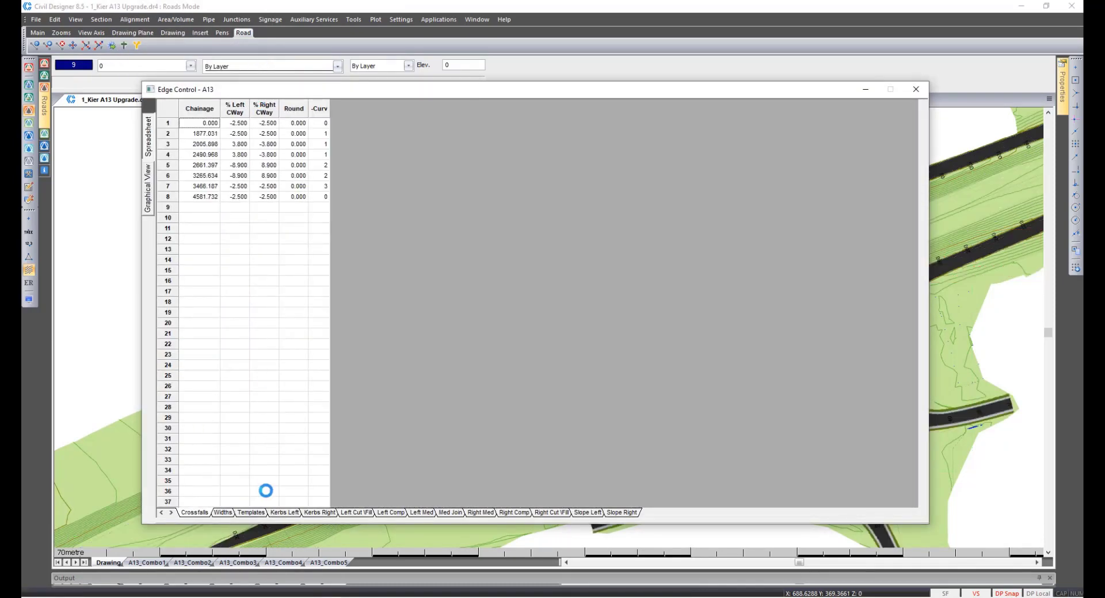
left_click(252, 512)
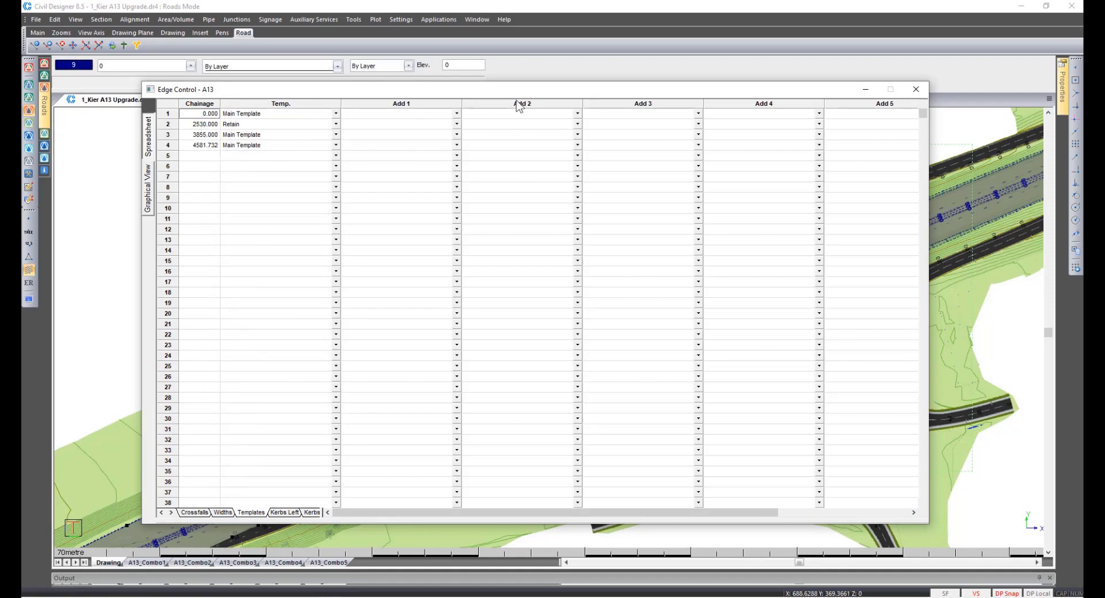
left_click(908, 92)
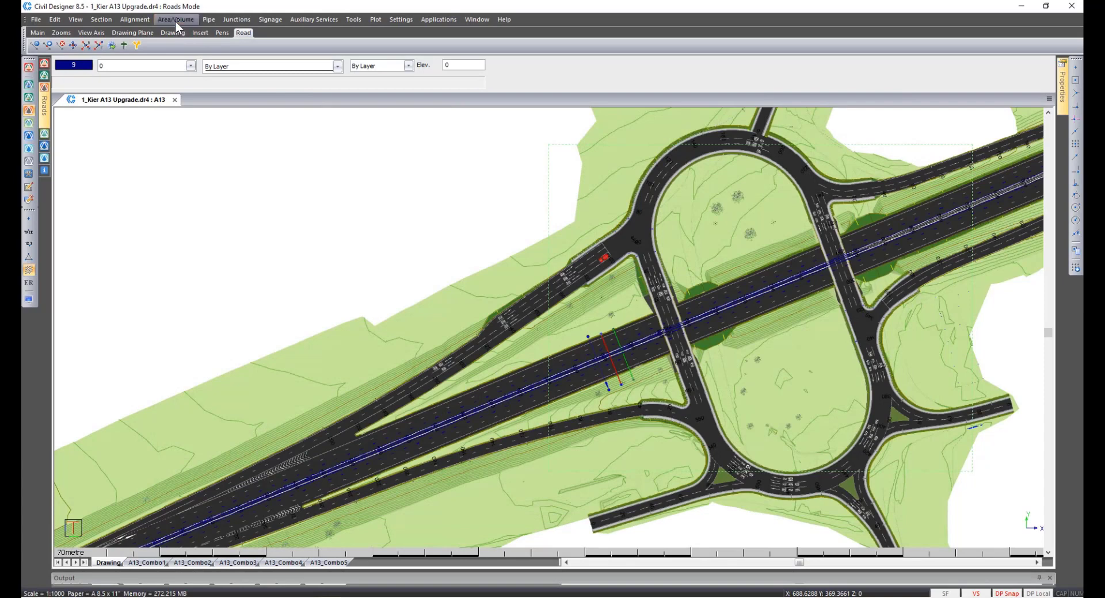
Look over the chainage range and layer options for applying the template to A13, and cancel without applying it.
left_click(175, 20)
left_click(177, 32)
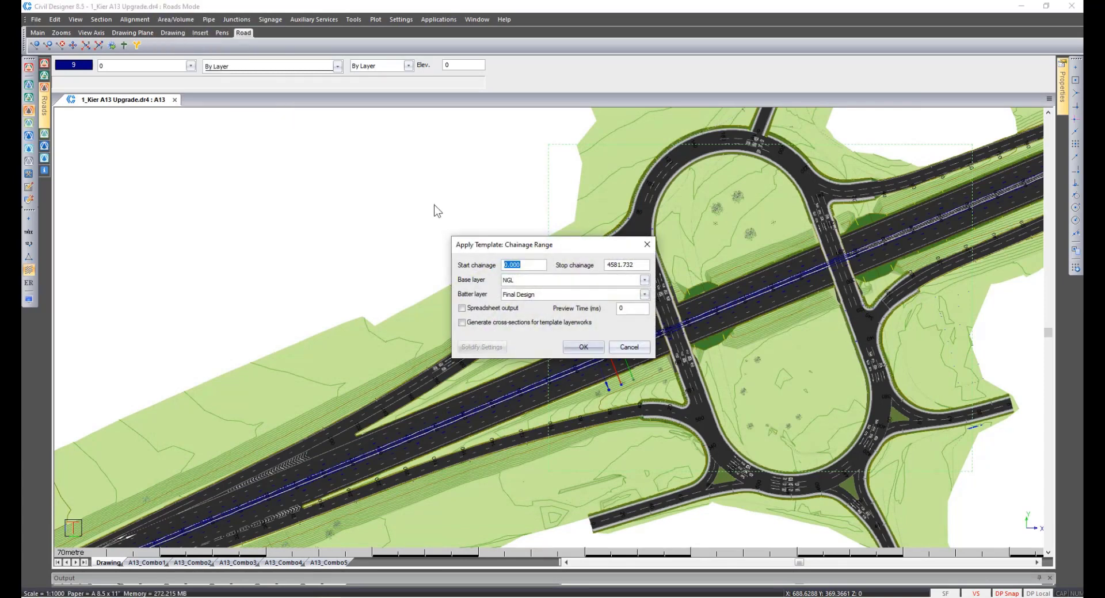
left_click(625, 346)
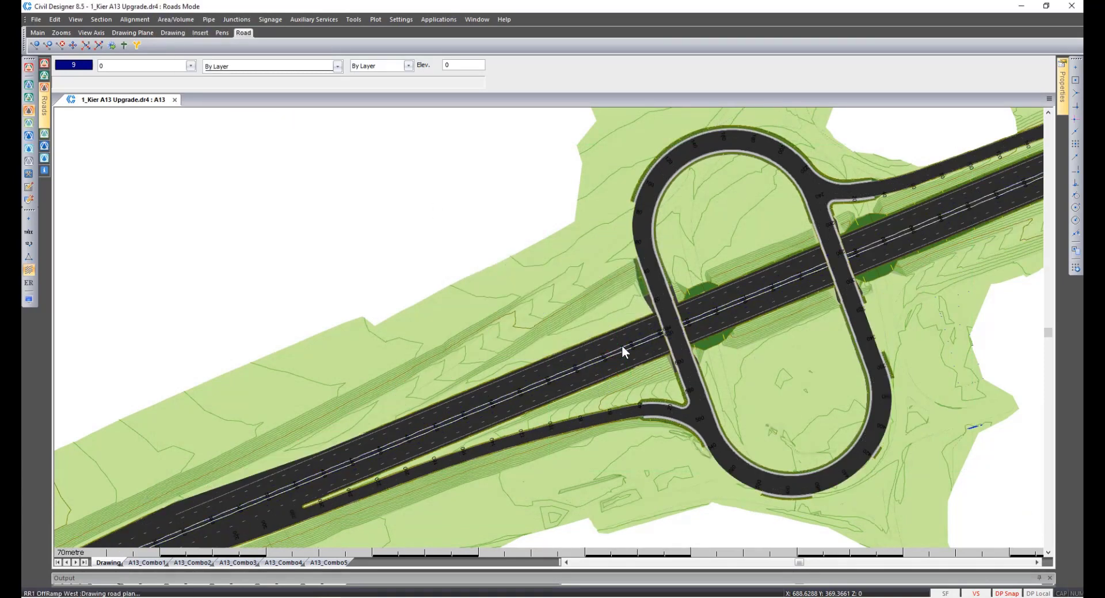
Open the template editor enlarged to fill the screen, and start adding a custom ground line.
left_click(356, 21)
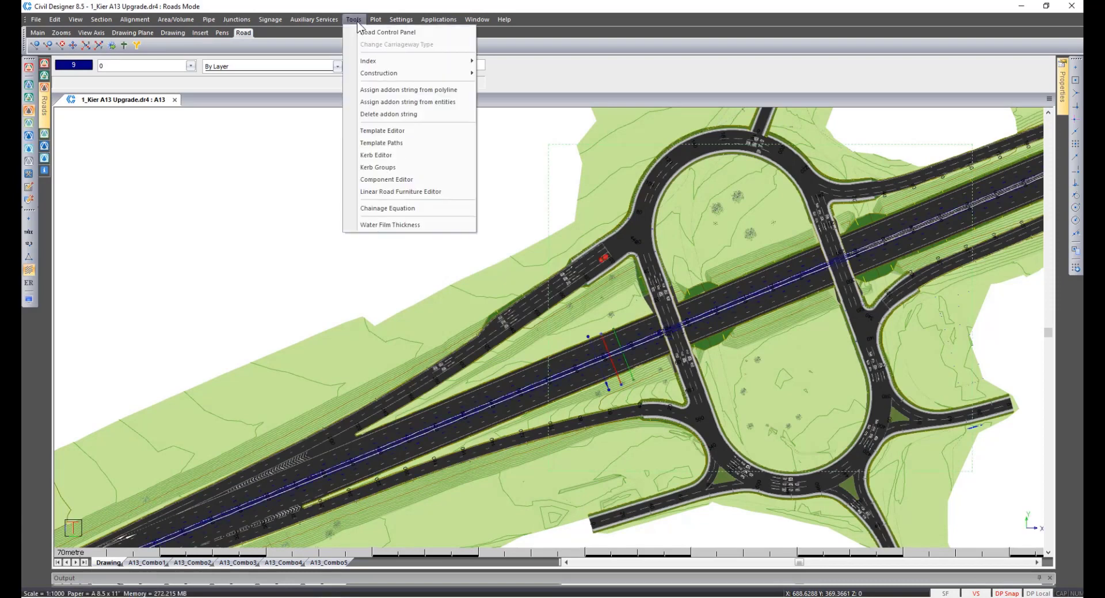
left_click(383, 132)
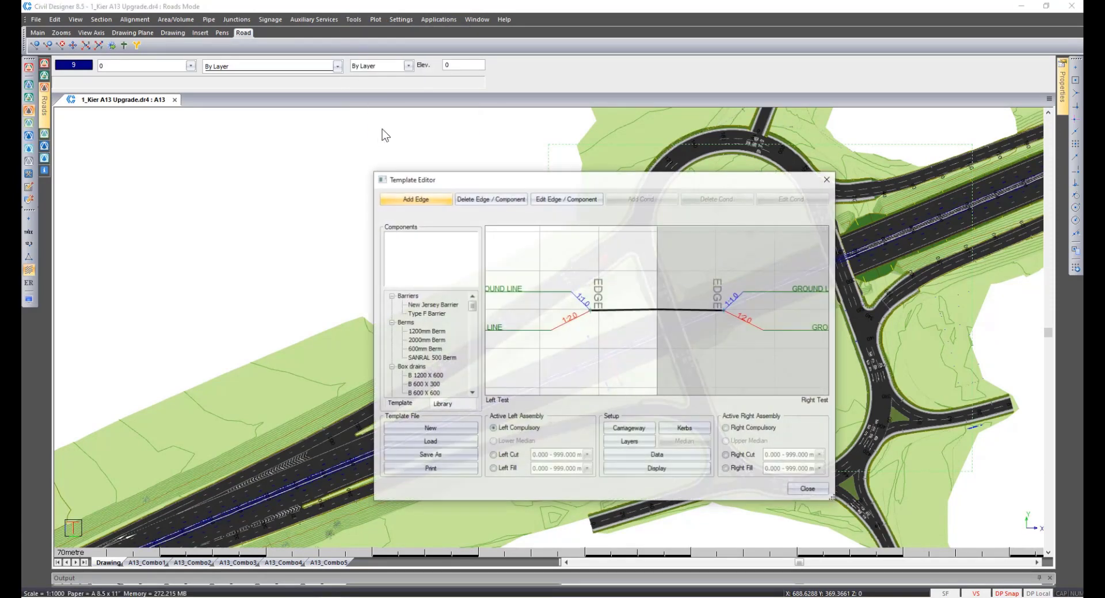
mouse_move(411, 183)
left_mouse_down()
mouse_move(98, 21)
mouse_move(64, 14)
left_mouse_up()
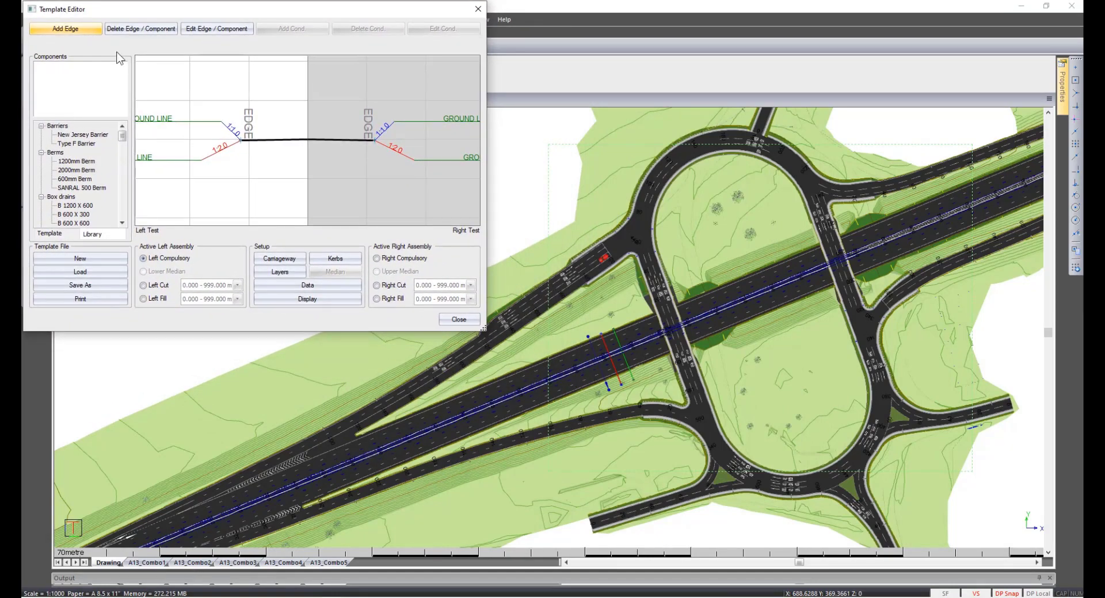
left_click_drag(479, 326, 1075, 595)
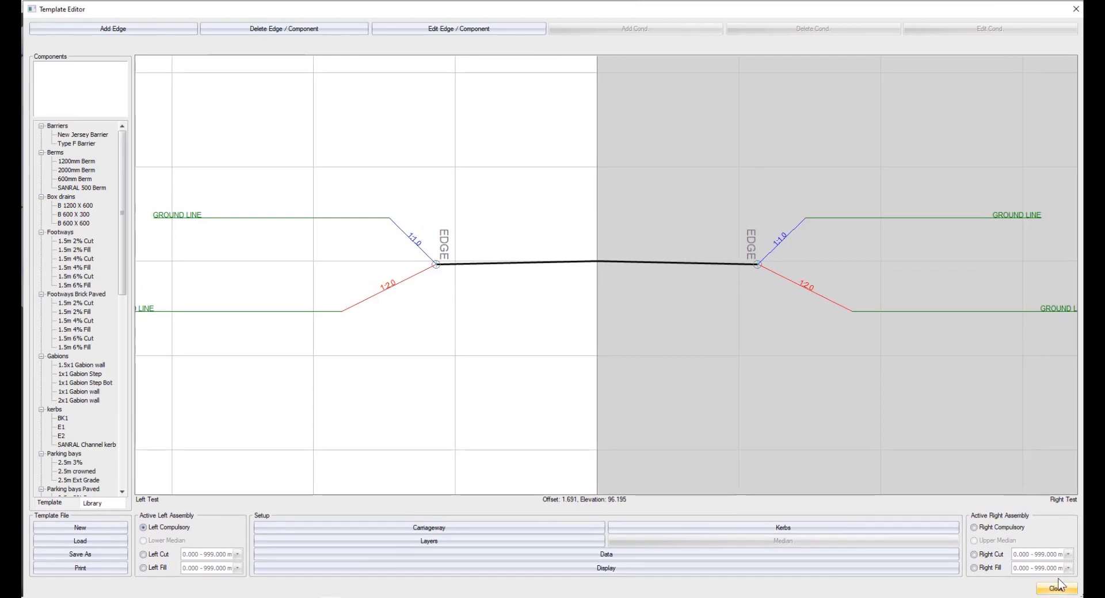
right_click(686, 347)
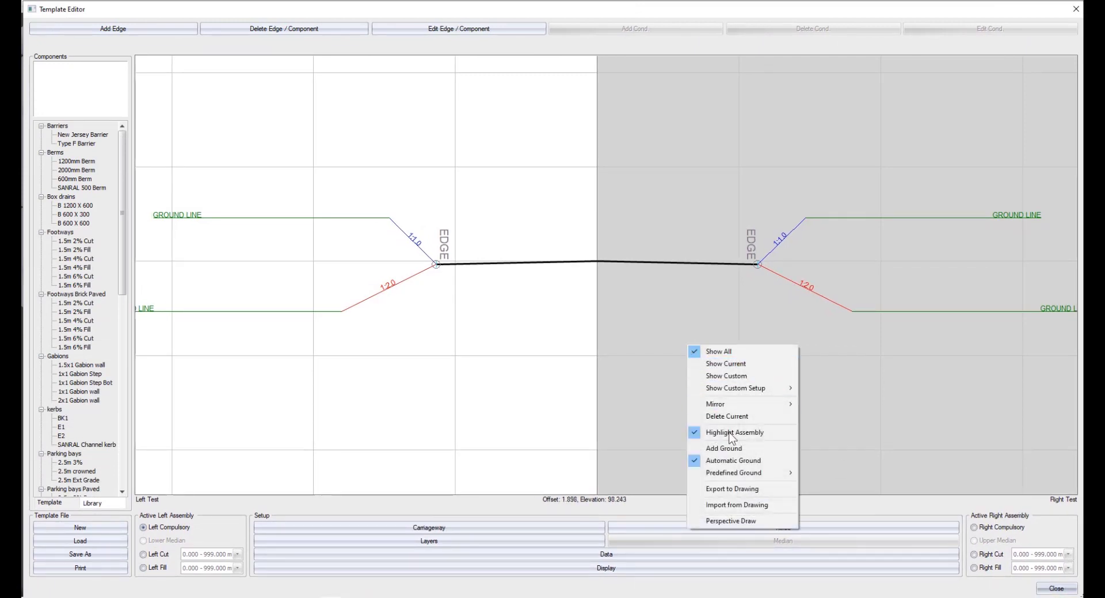
left_click(720, 448)
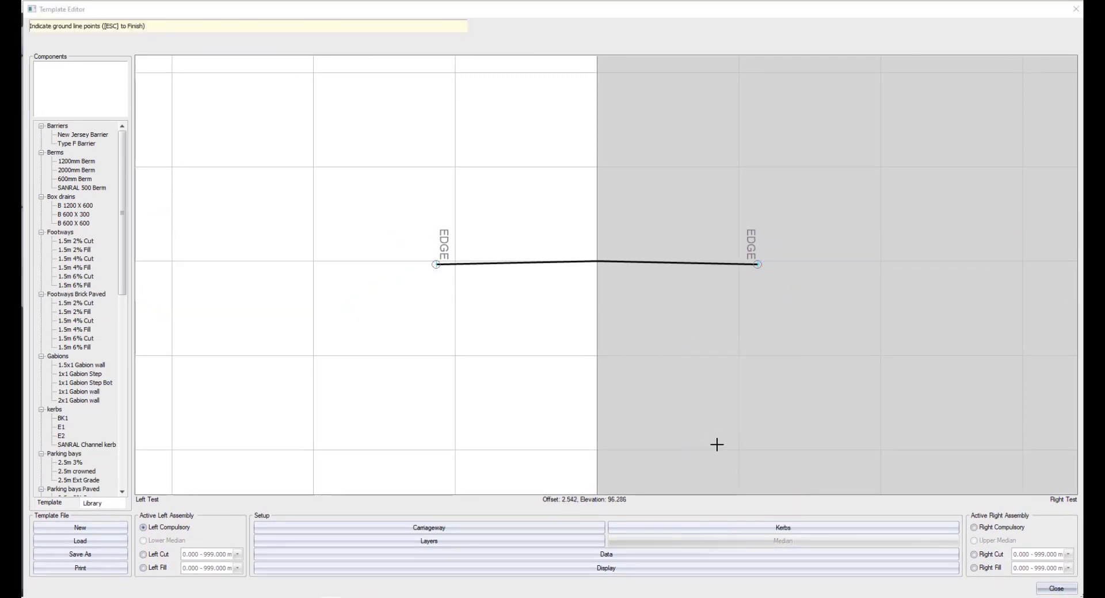
Check the horizontal and vertical grid spacing in the template display setup, and accept the existing settings.
left_click(678, 569)
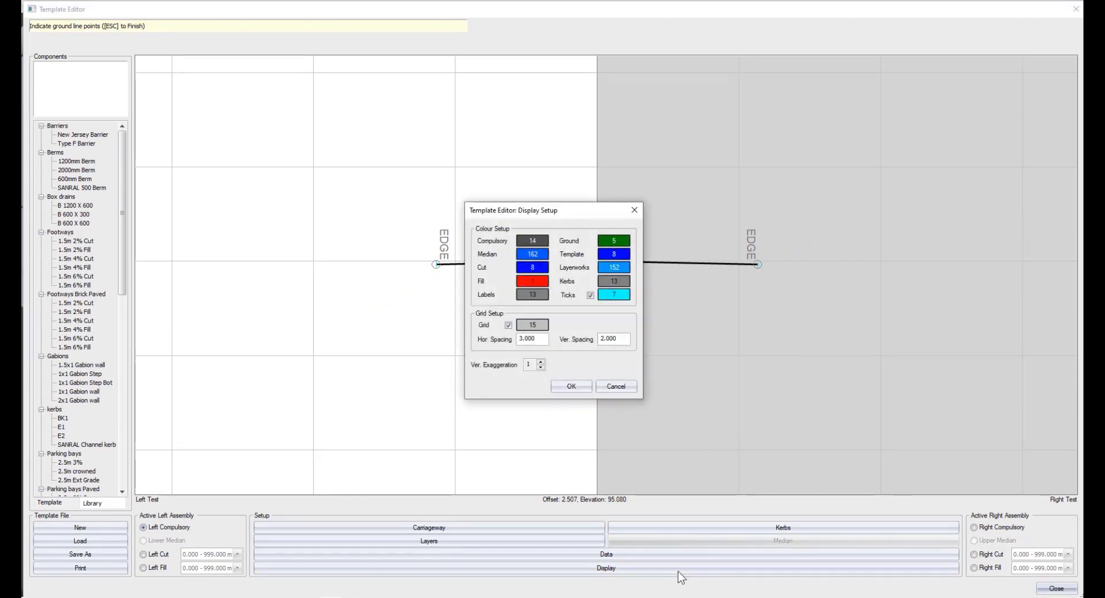
left_click(535, 340)
left_click(615, 338)
left_click(571, 386)
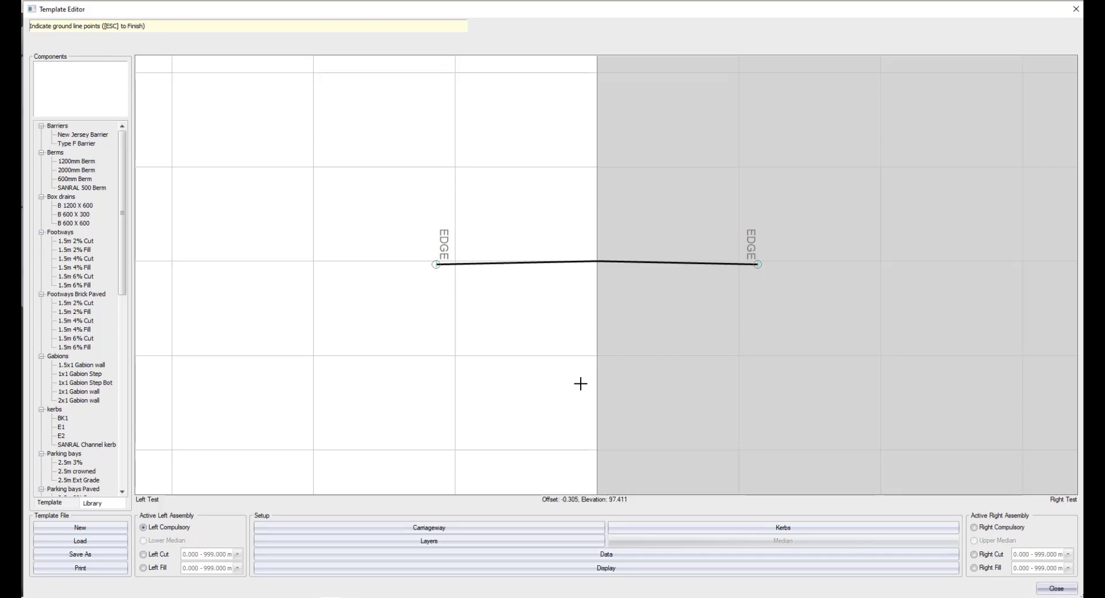
Set the single carriageway to 3 m wide with -4% crossfall on both sides, and the cut/fill testing offsets to 1.5.
left_click(511, 526)
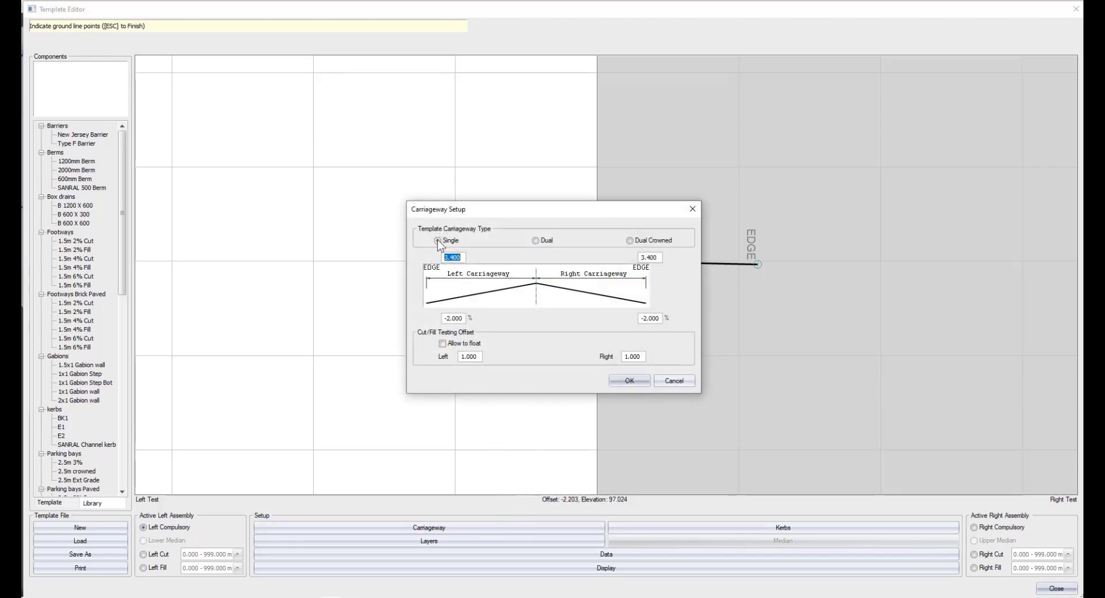
type("3")
key("Tab")
type("3")
key("Tab")
type("-4")
key("Tab")
type("-4")
double_click(479, 356)
type("1.5")
key("Tab")
type("1.5")
left_click(617, 379)
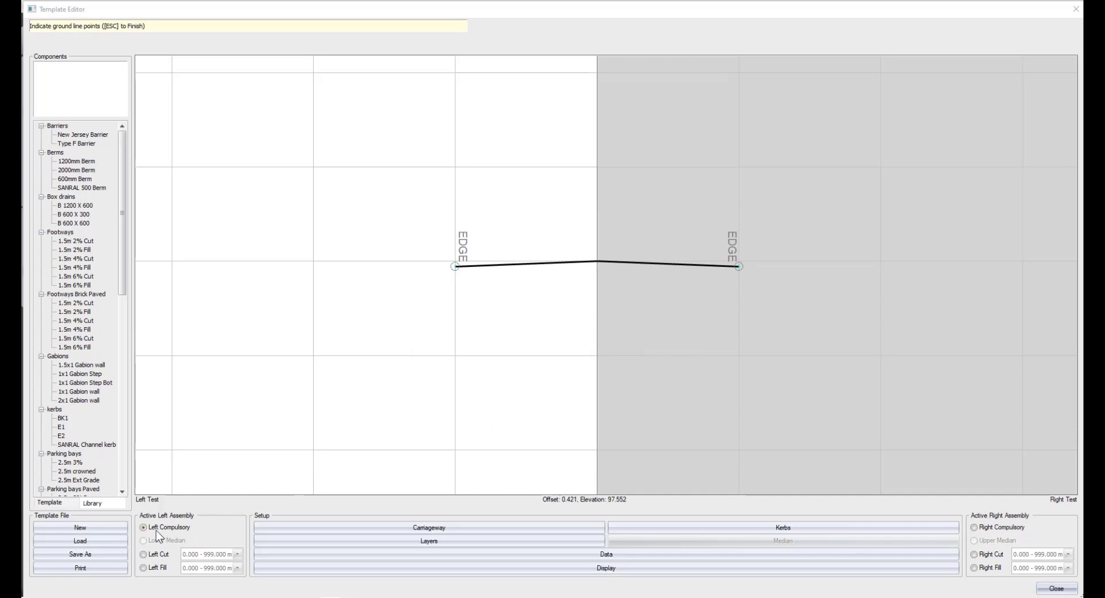
Add a left compulsory edge with a horizontal value of 1.5 and a vertical value of -0.06 in the template data.
left_click(608, 556)
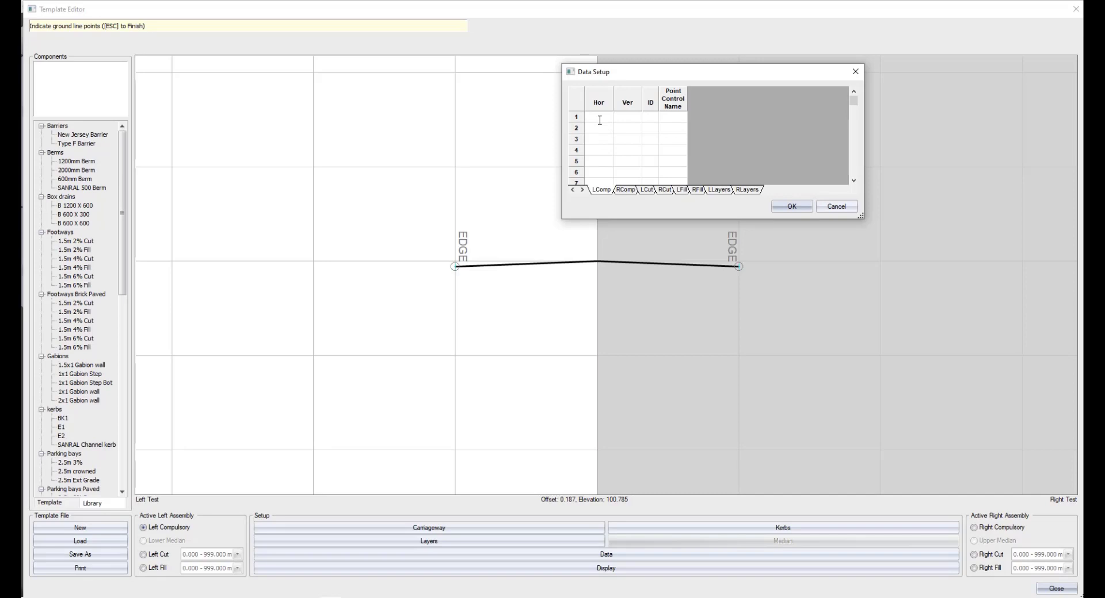
type("1.5")
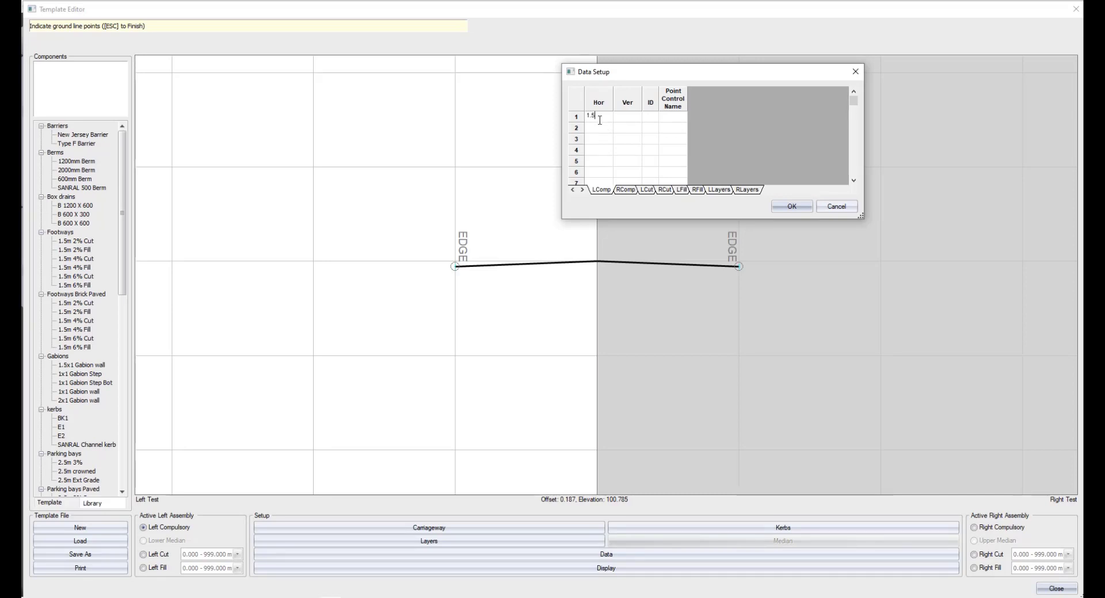
key("Tab")
type("-0.06")
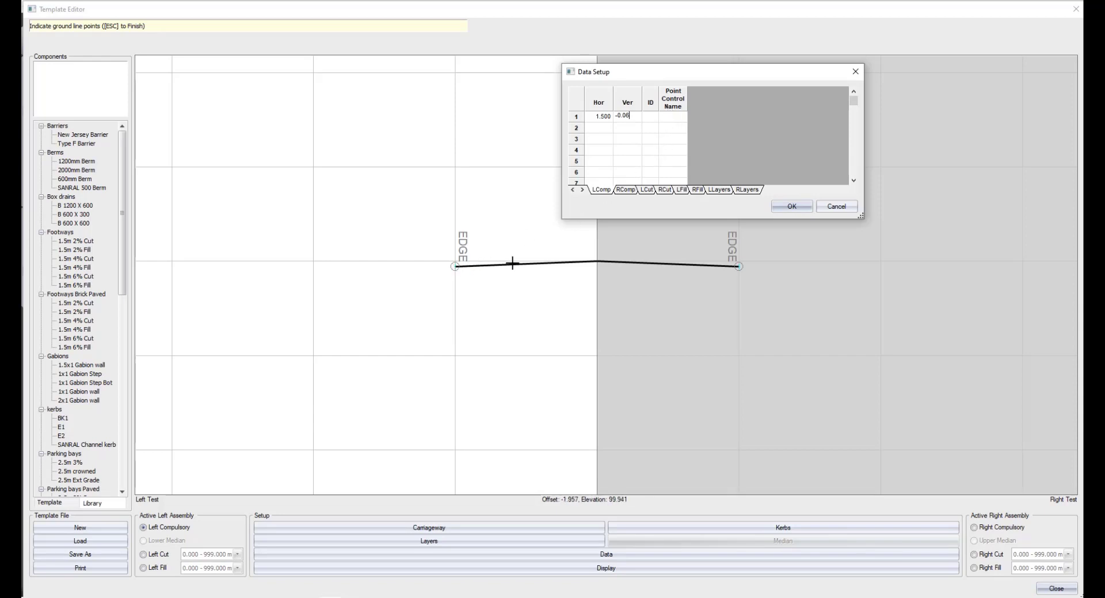
left_click(792, 207)
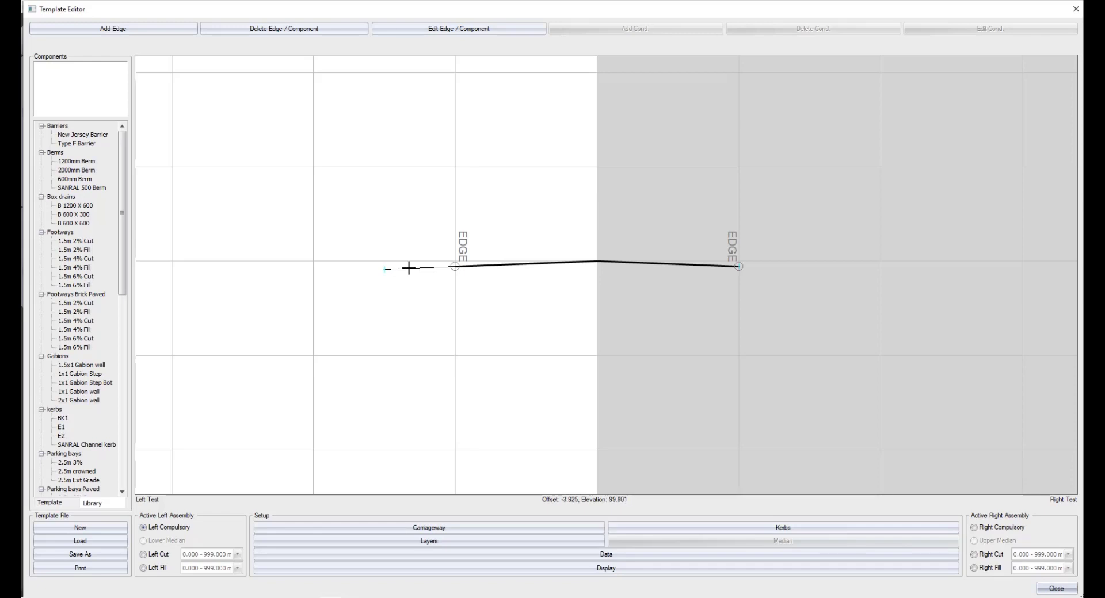
Delete the left compulsory edge beyond the left carriageway edge, and end the delete command.
left_click(286, 29)
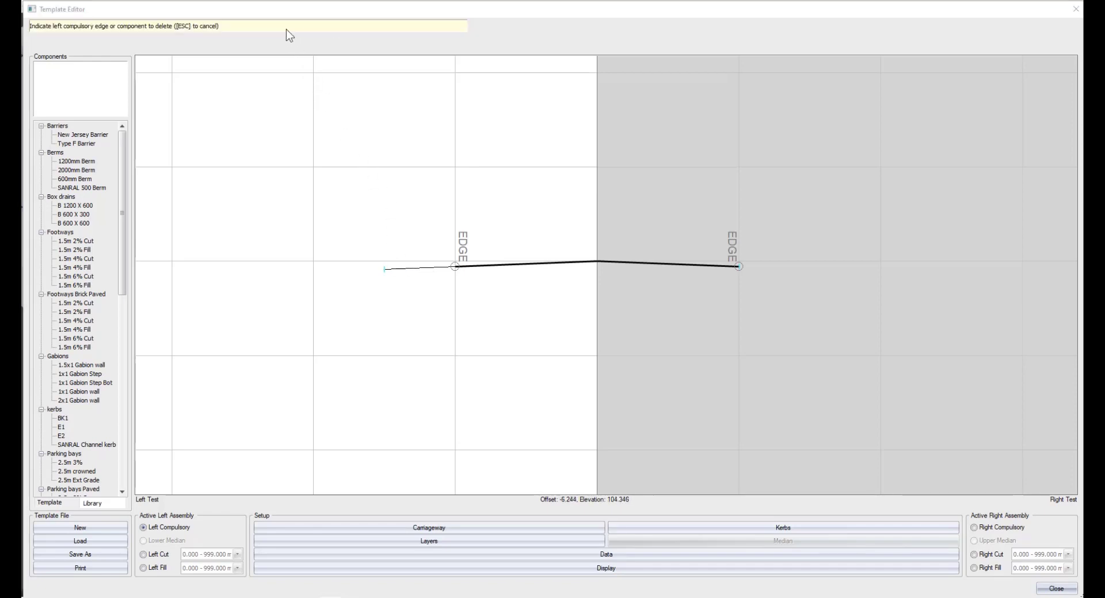
left_click(410, 255)
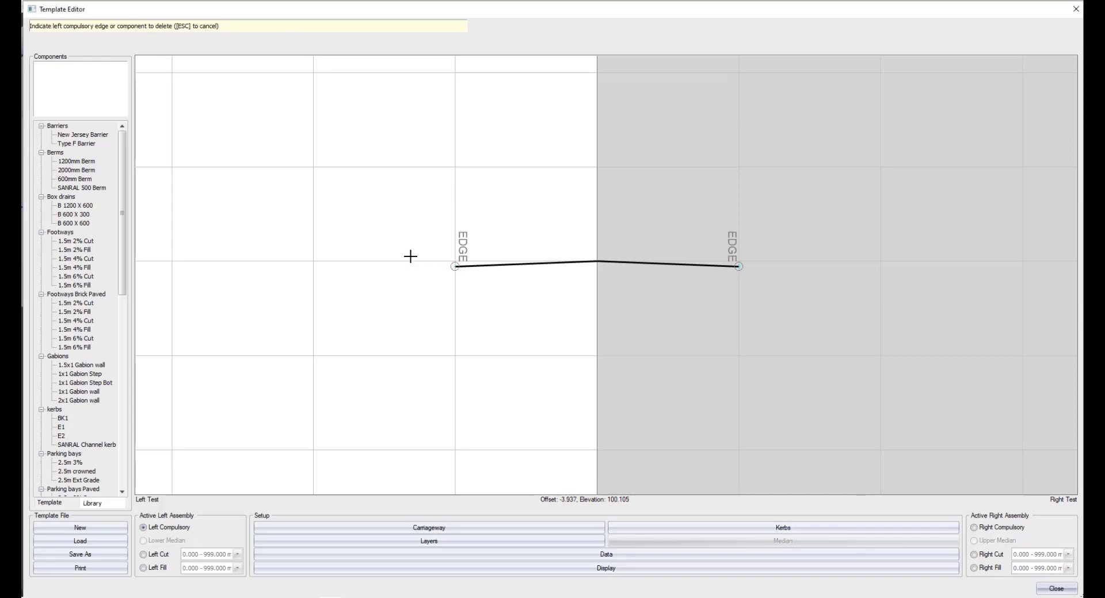
key("Escape")
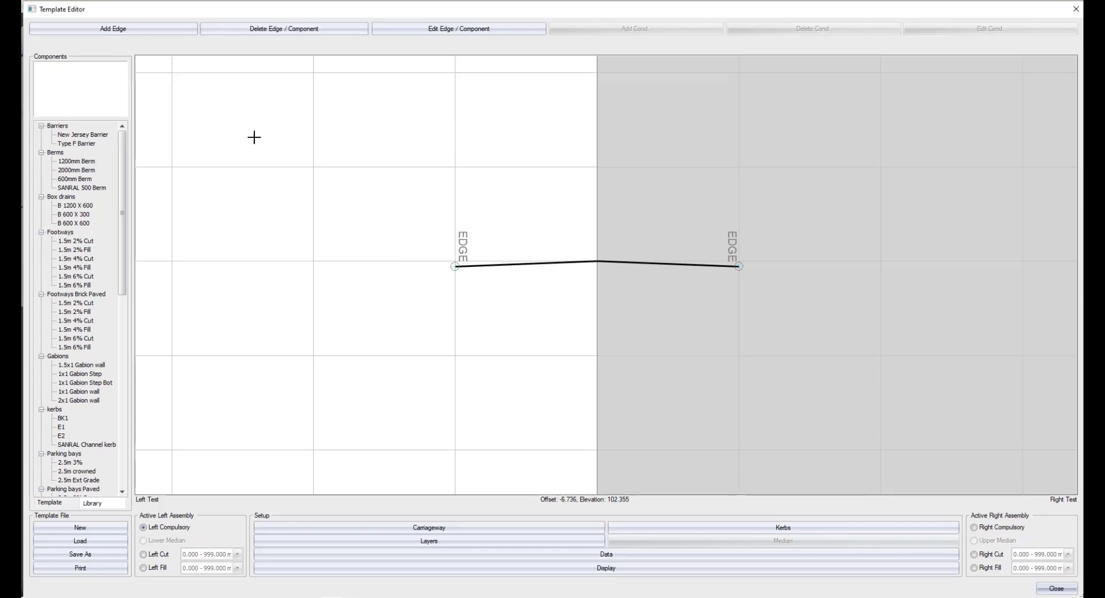
Add a left compulsory edge with a horizontal value of 1.5 and the vertical value set to Cross Fall Grade.
left_click(143, 30)
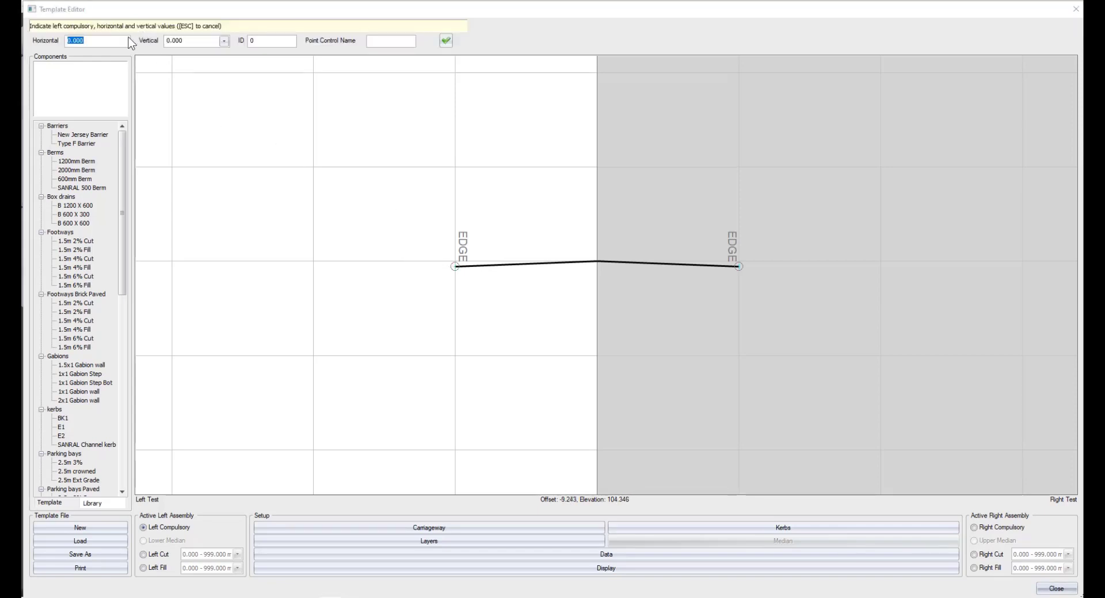
type("1.5")
key("Tab")
left_click(223, 42)
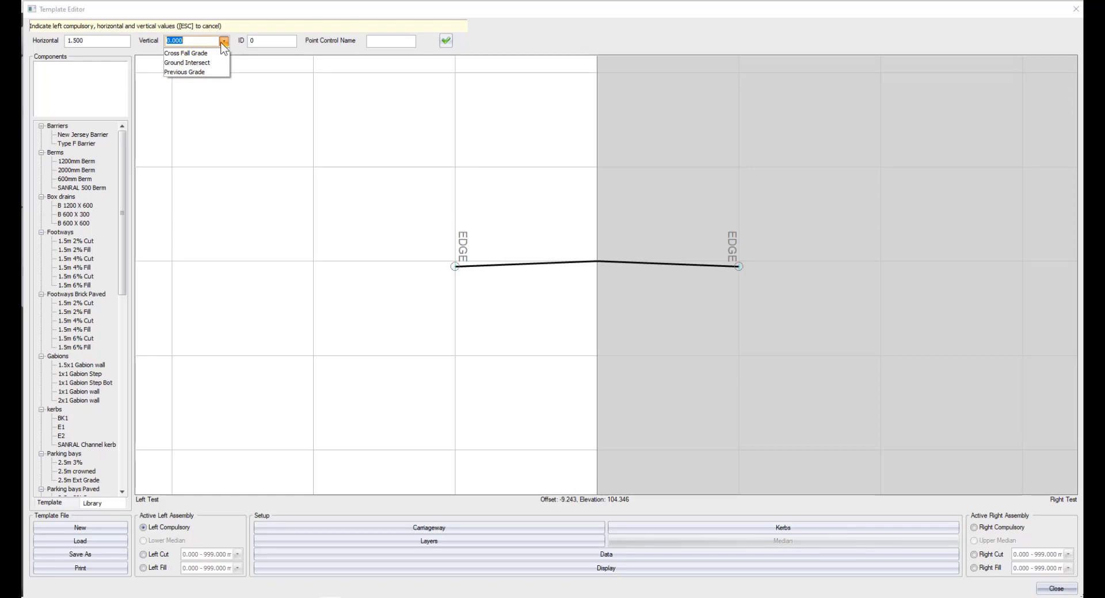
left_click(195, 53)
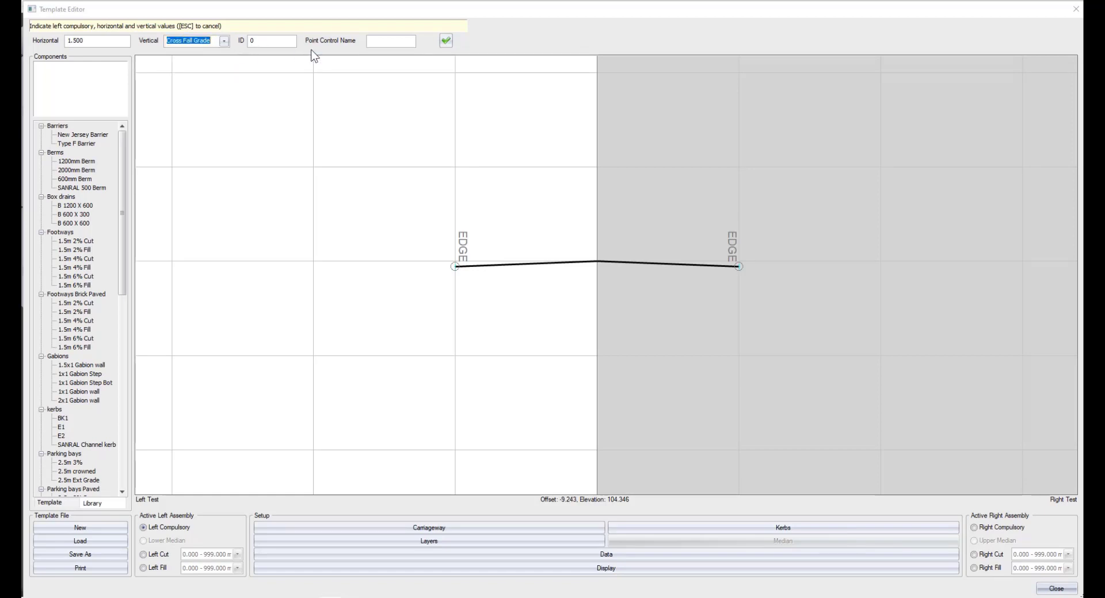
left_click(445, 41)
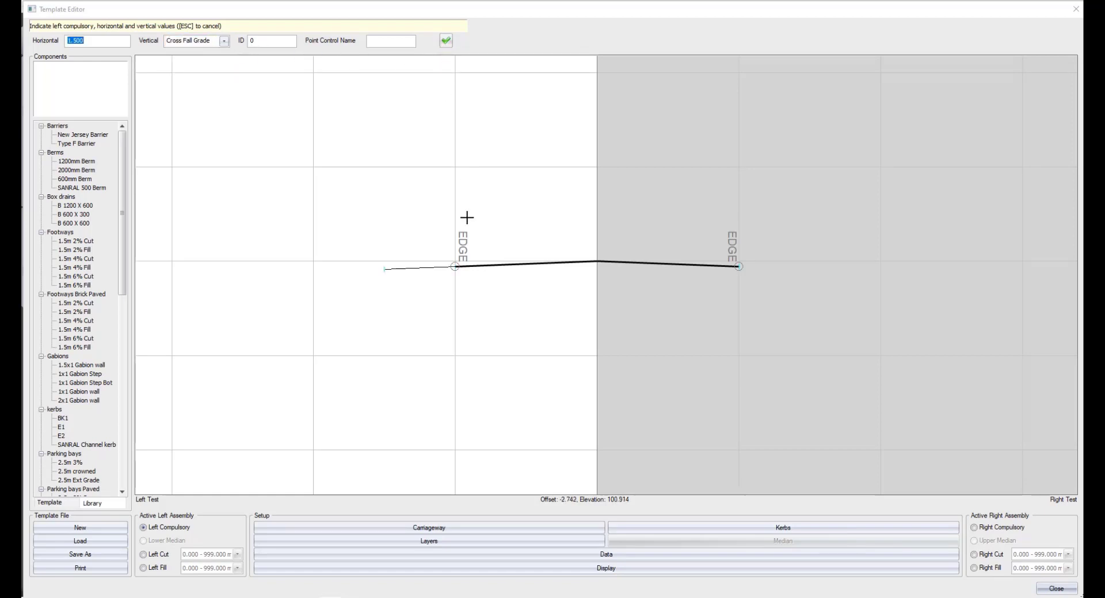
Check the new left compulsory edge's values in the template data setup, close it without changes, and finish adding edges.
left_click(613, 553)
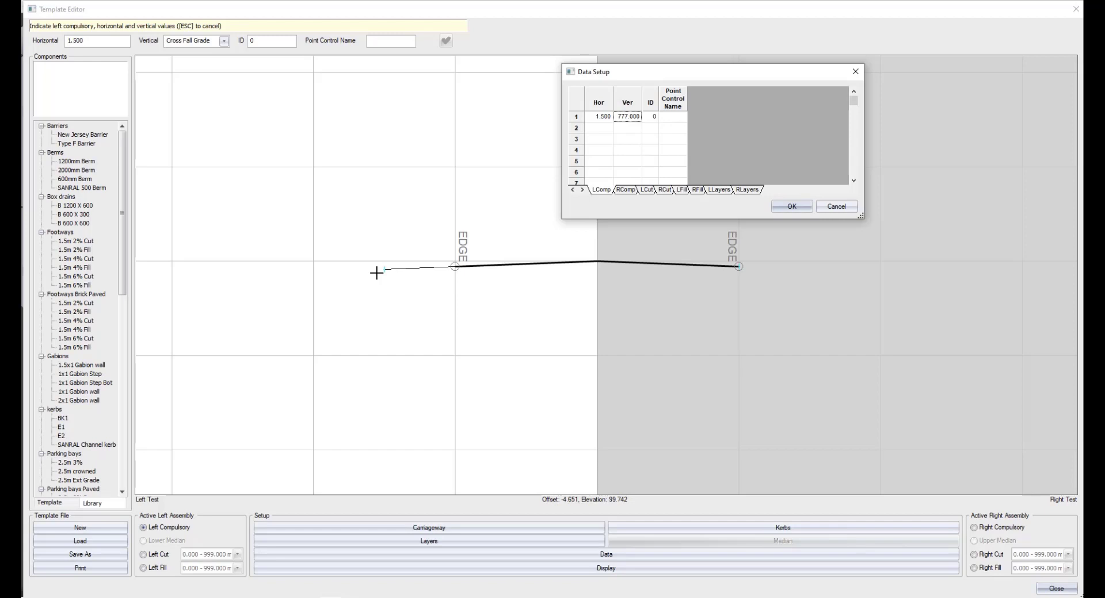
left_click(839, 206)
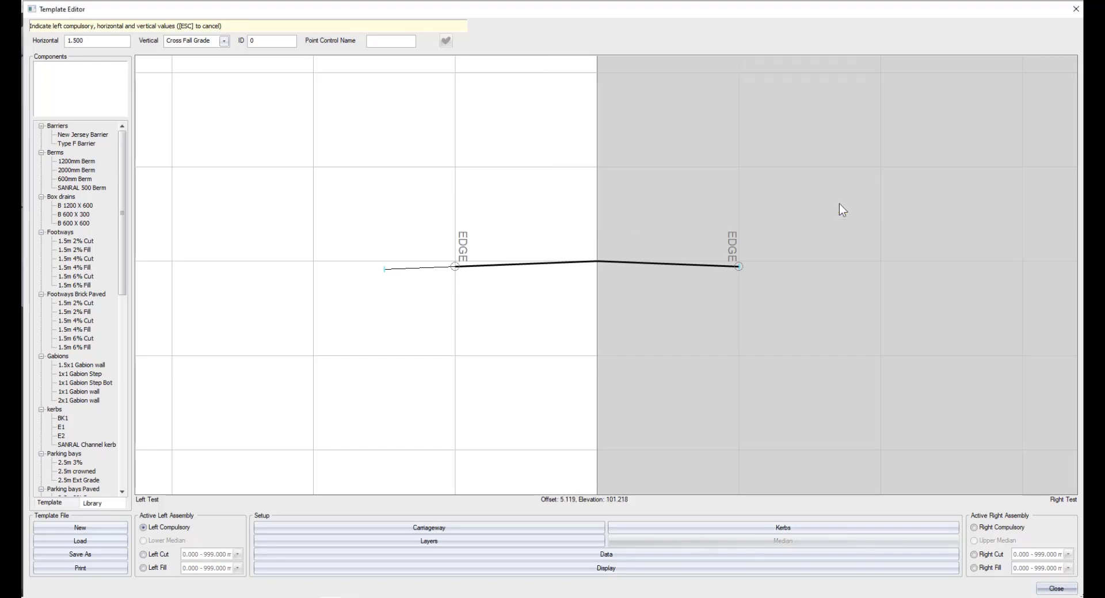
key("Escape")
Preview the template against the predefined grounds Left Cut - Right Cut and Left Fill - Right Cut.
right_click(456, 206)
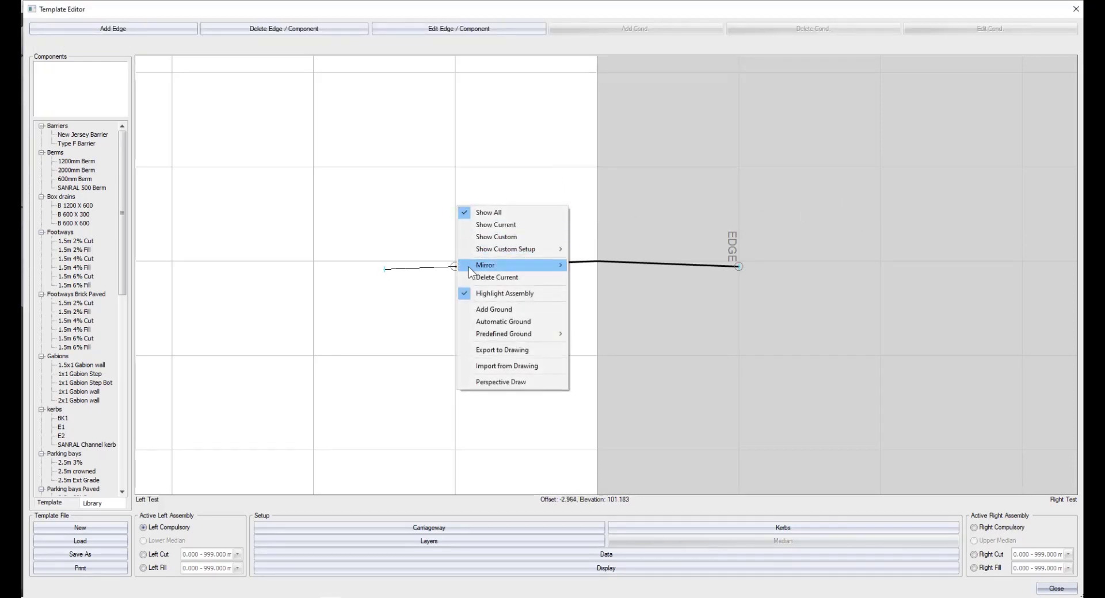
mouse_move(494, 337)
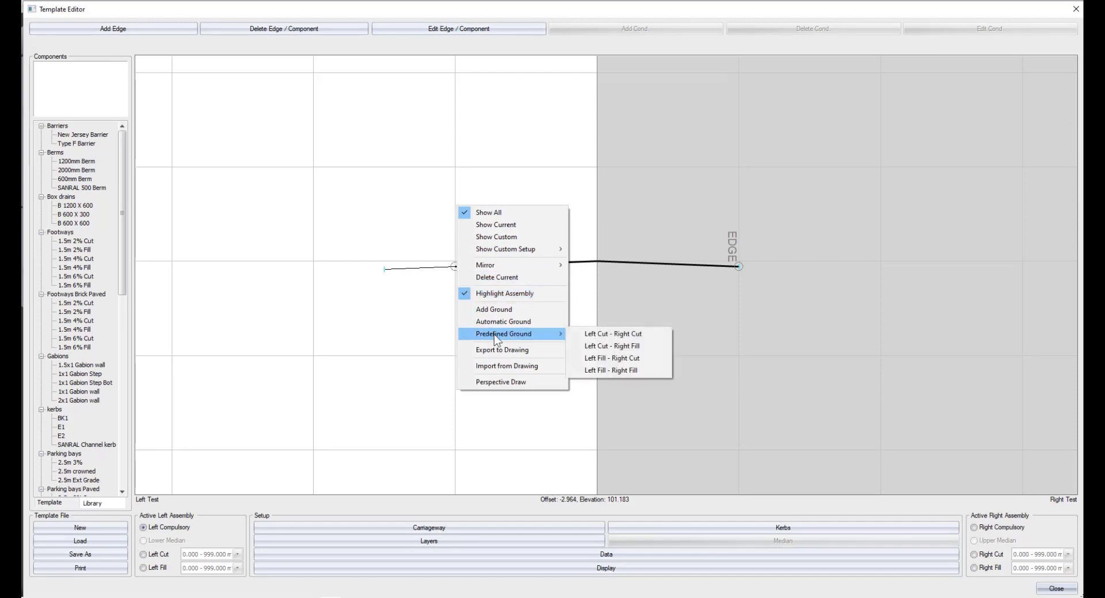
left_click(622, 336)
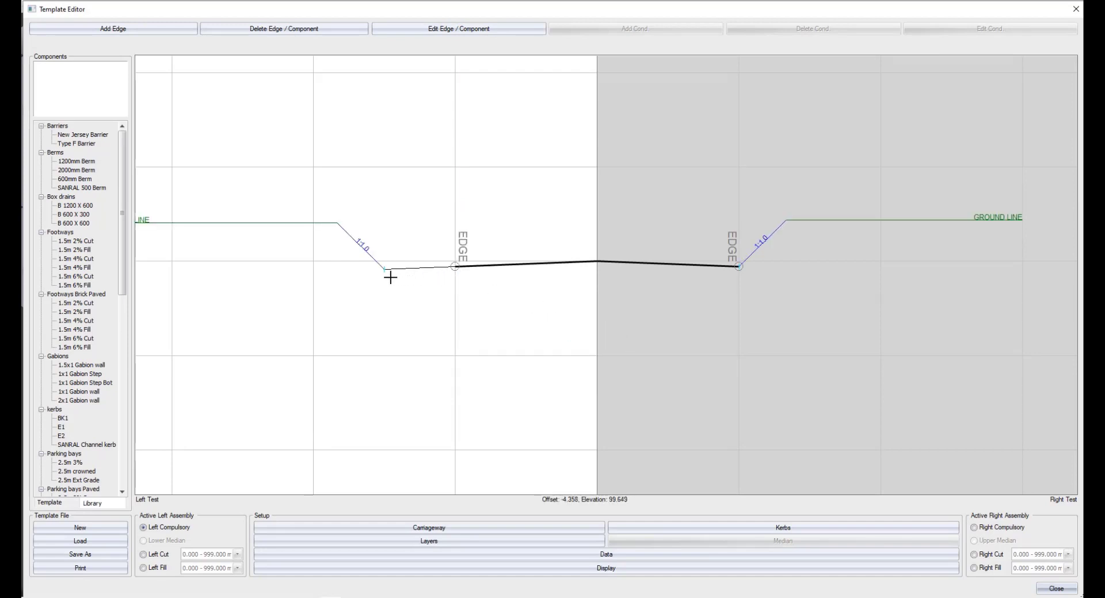
right_click(328, 265)
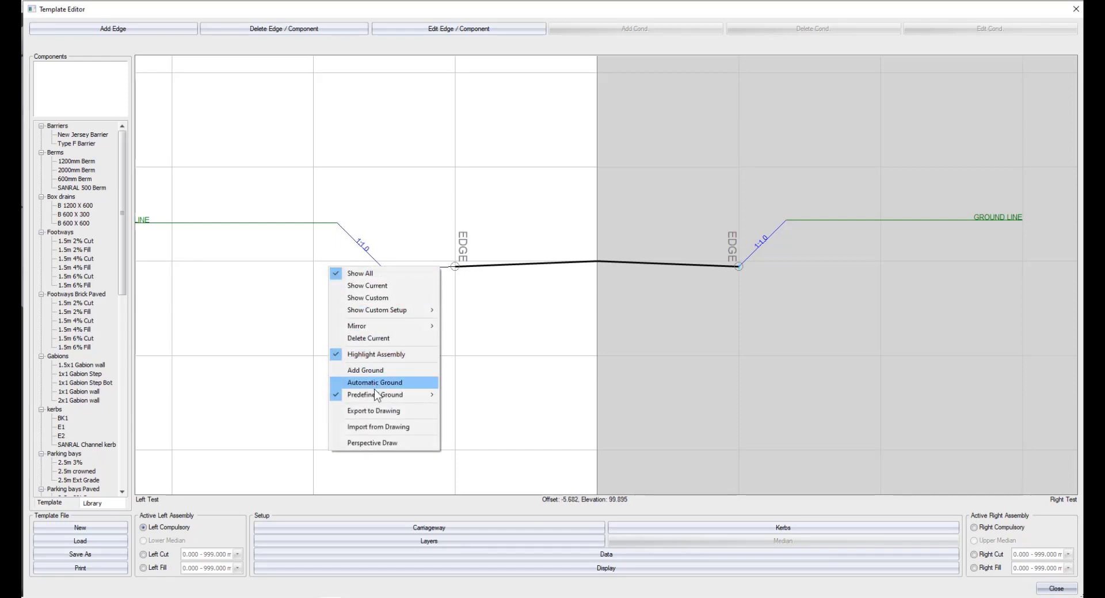
mouse_move(375, 394)
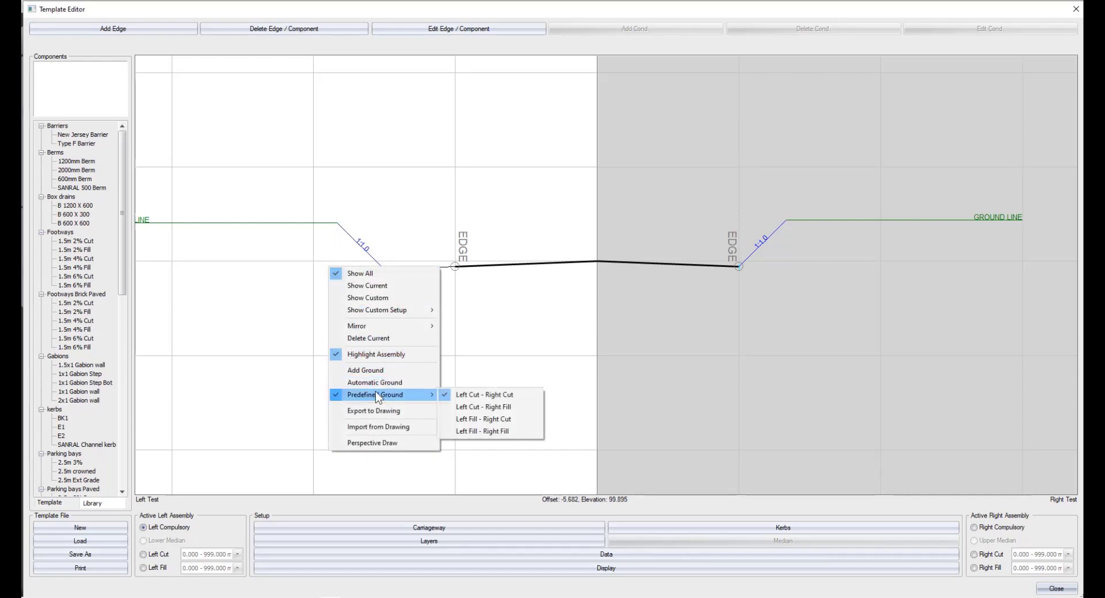
left_click(475, 421)
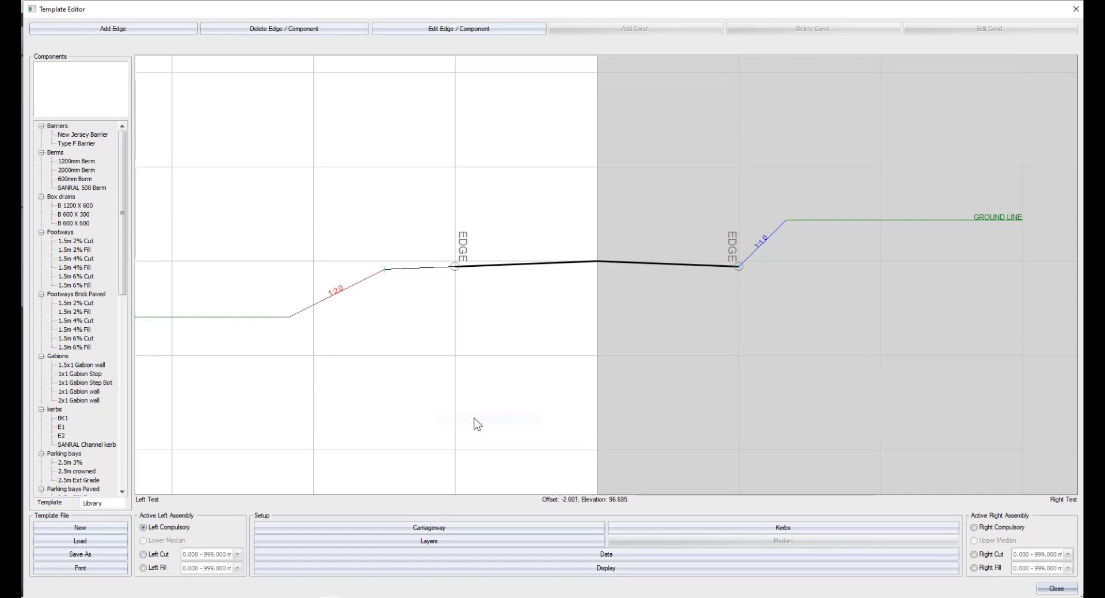
Draw a four-point zigzag ground line crossing the left carriageway, ending at about offset 0 and elevation 102.
right_click(399, 325)
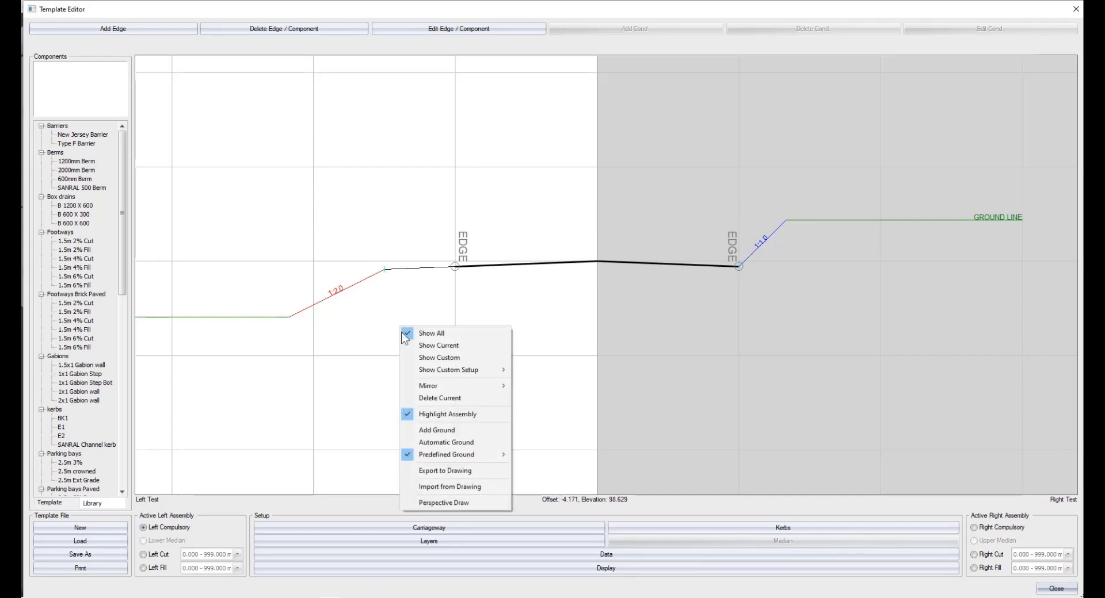
left_click(437, 430)
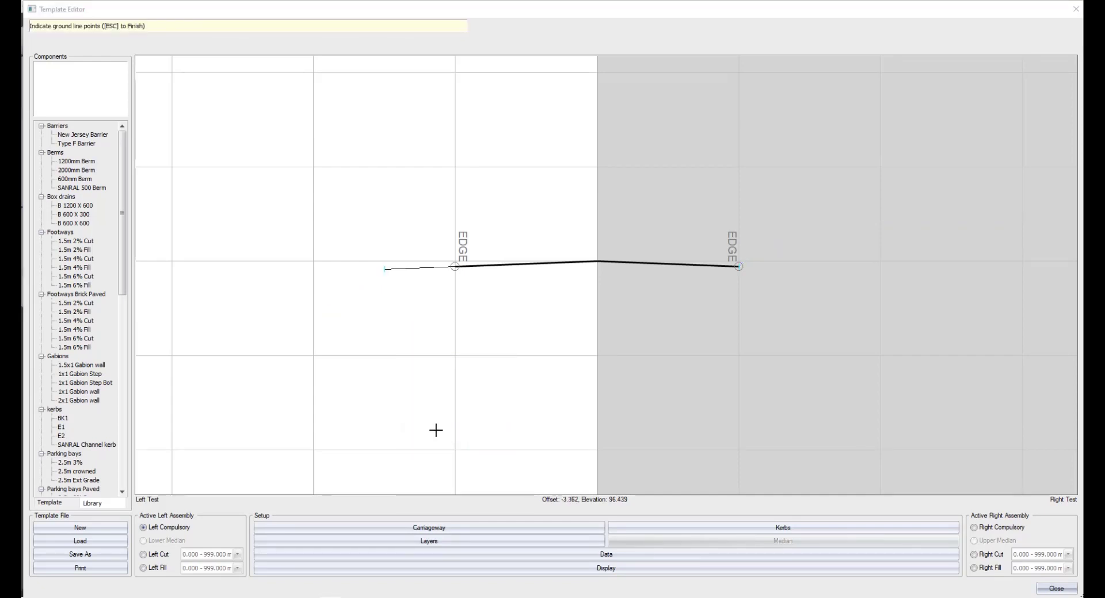
left_click(180, 358)
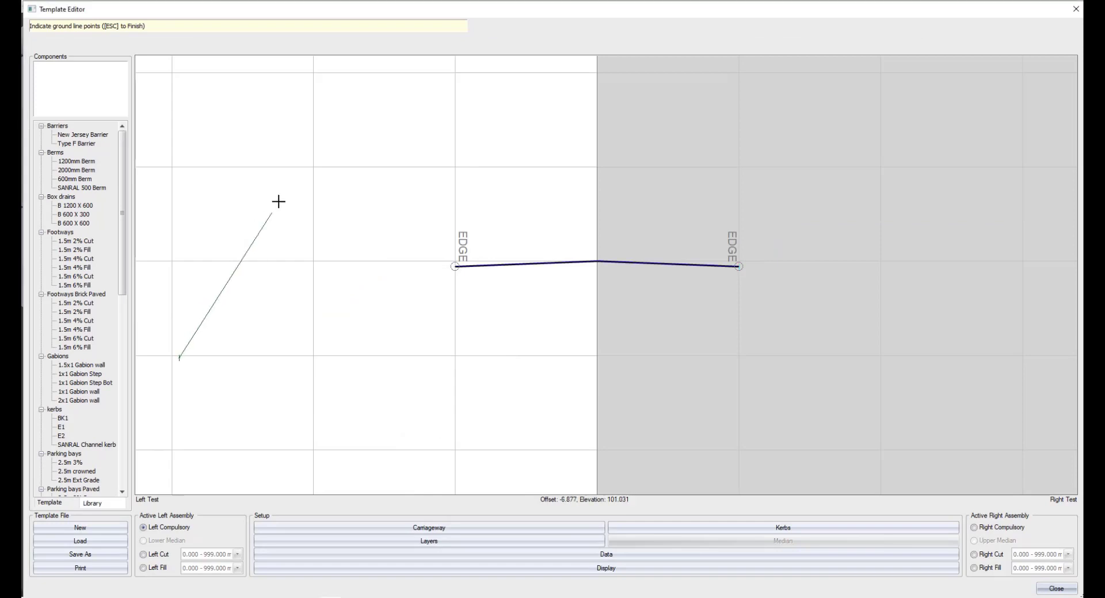
left_click(310, 171)
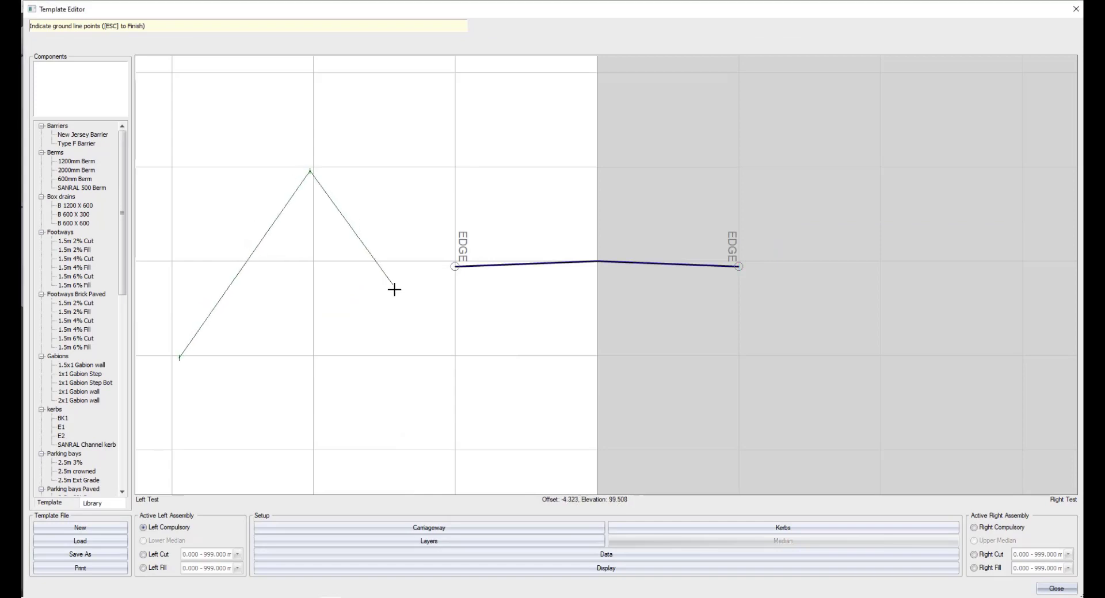
left_click(456, 354)
left_click(598, 168)
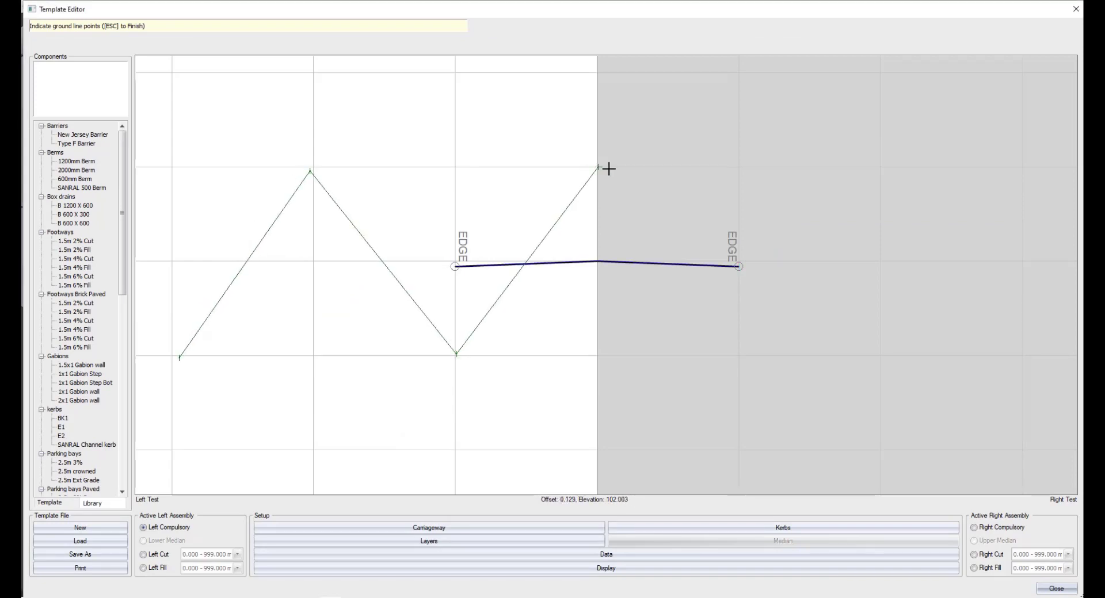
key("Escape")
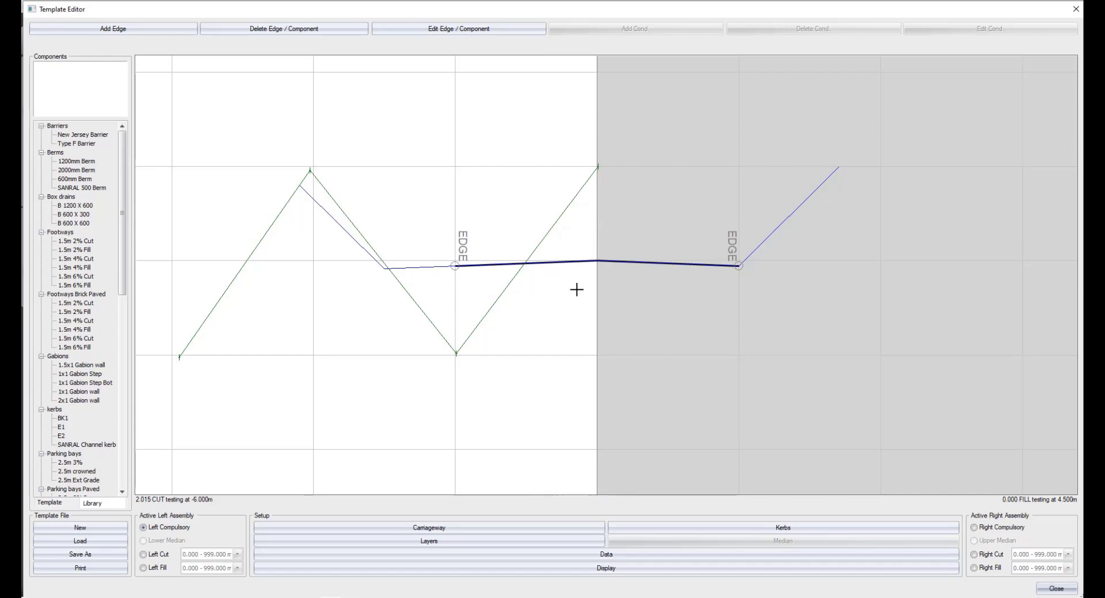
Review the left cut/fill testing offset in the carriageway setup, and accept the existing settings.
left_click(475, 528)
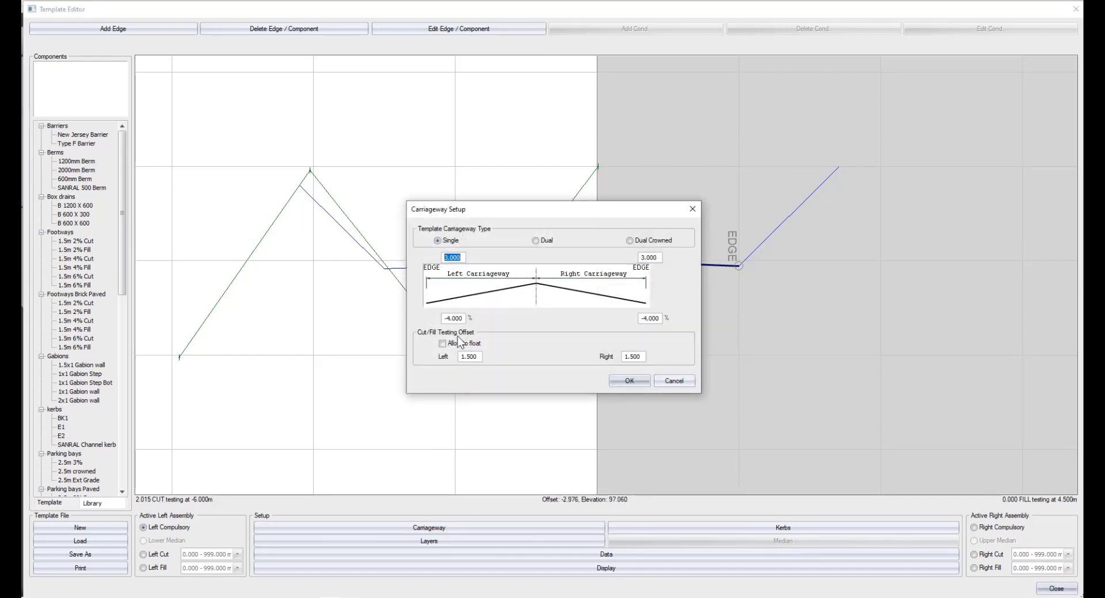
left_click_drag(479, 212, 660, 162)
double_click(661, 311)
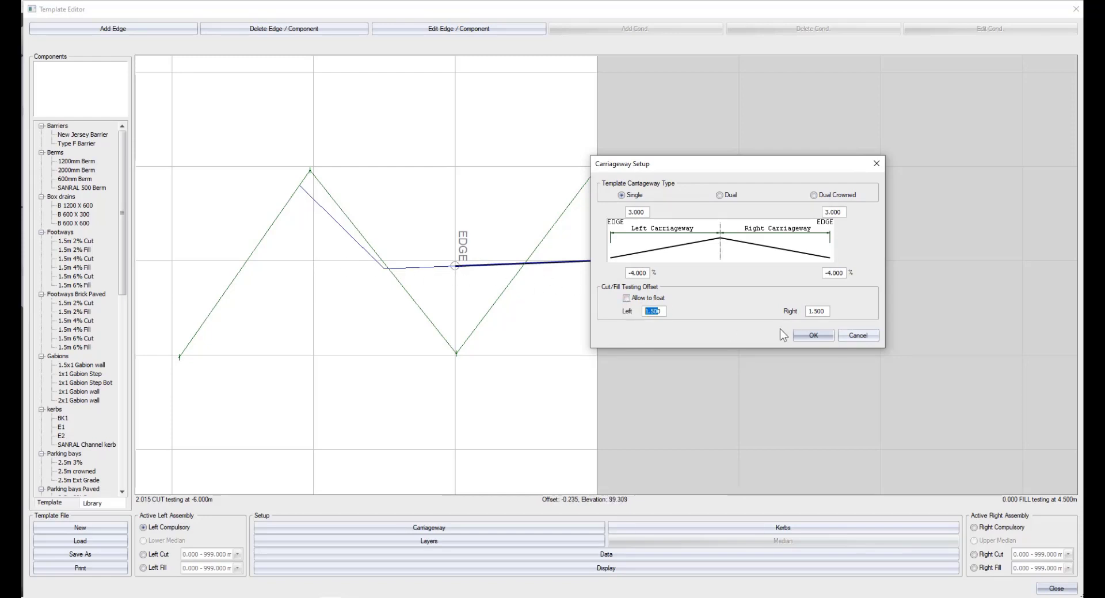
left_click(813, 338)
Replace the ground line with a four-point stepped one, low beyond the left edge and rising steeply to about elevation 103.9 over the road.
right_click(547, 296)
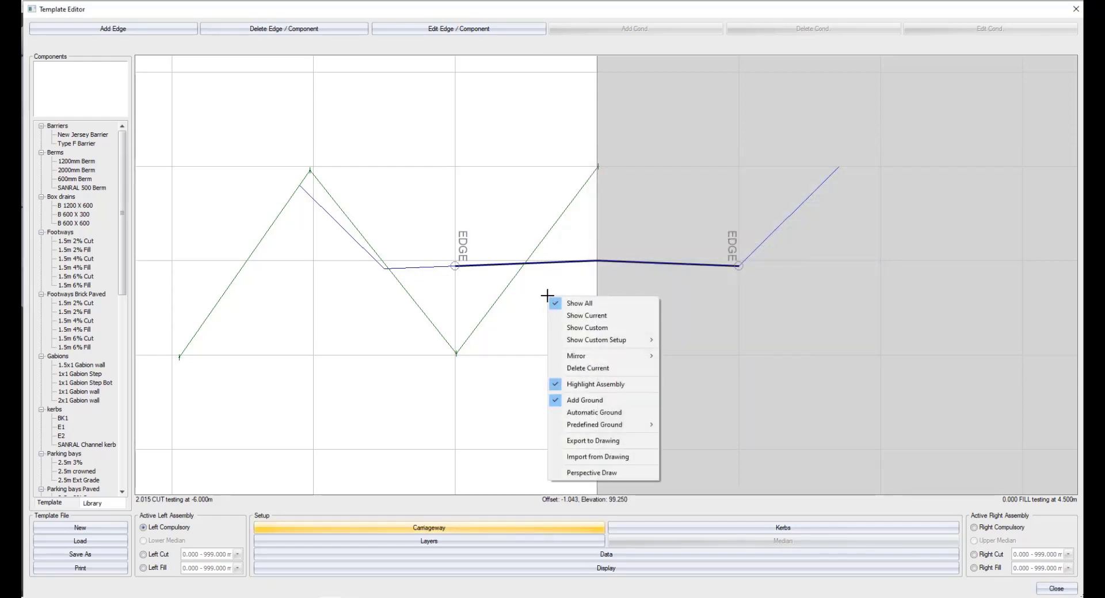
left_click(574, 401)
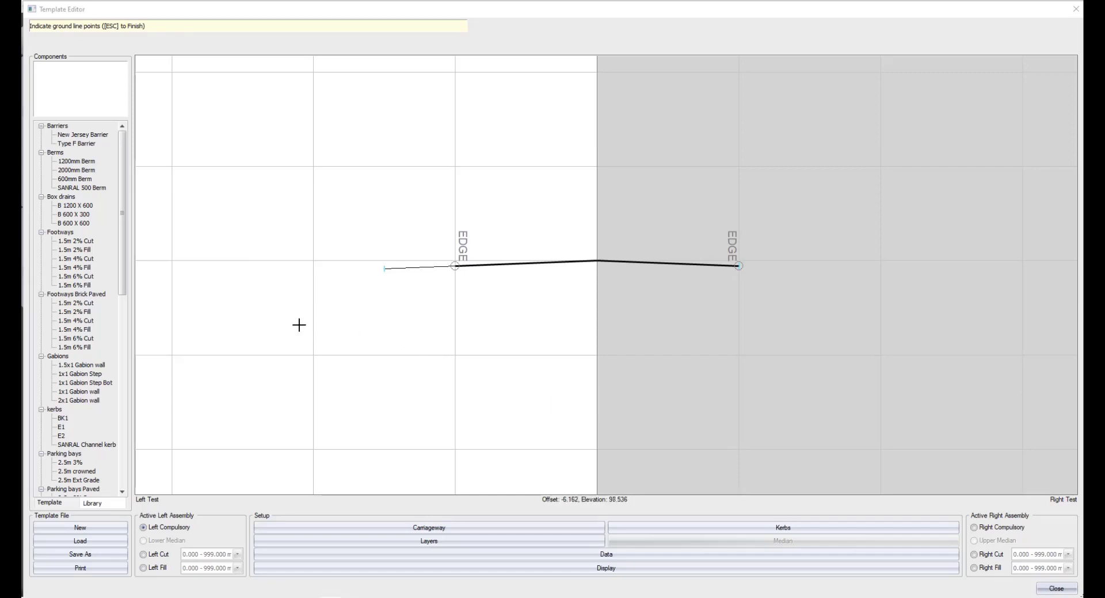
left_click(193, 284)
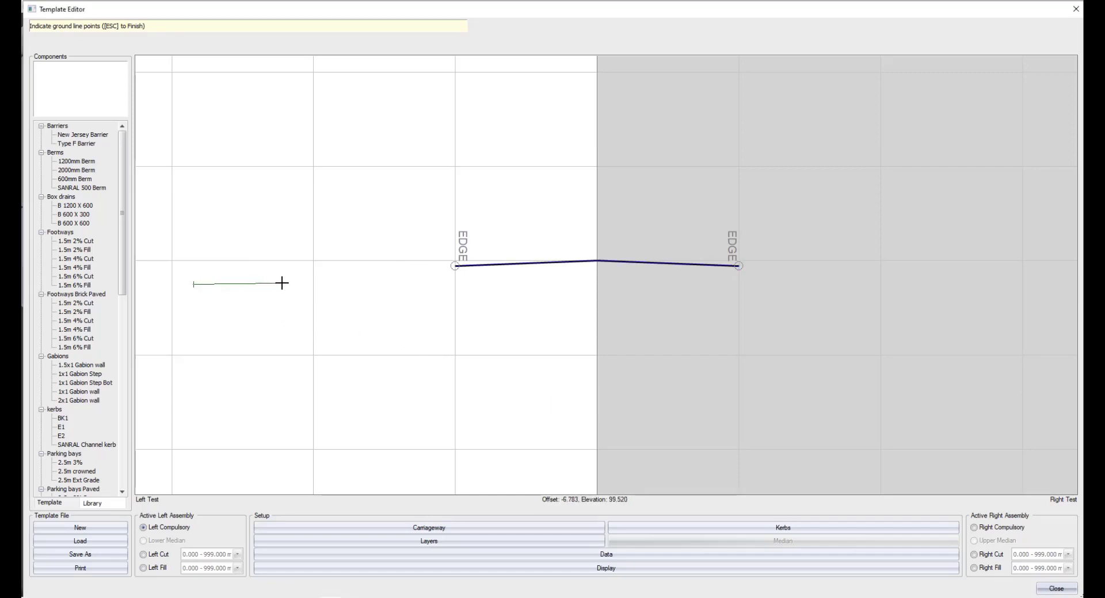
left_click(317, 284)
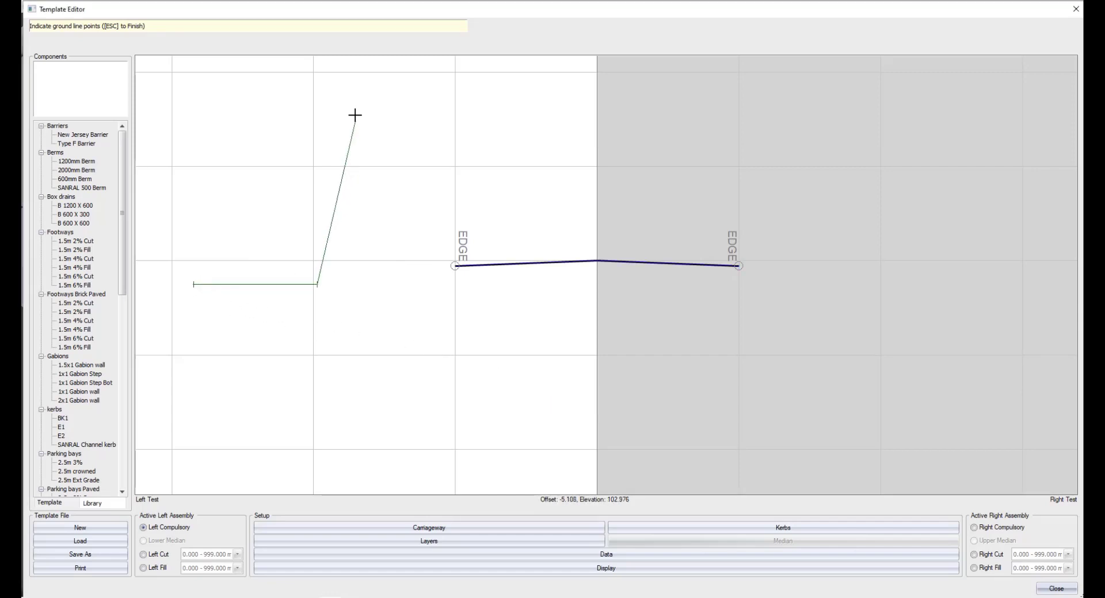
left_click(361, 76)
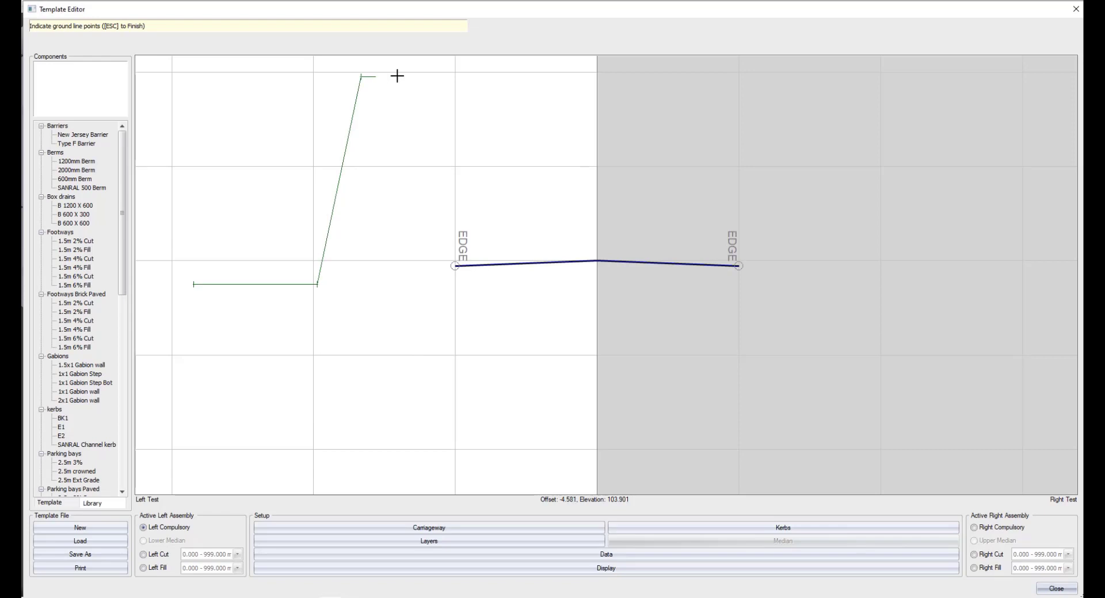
left_click(615, 76)
key("Escape")
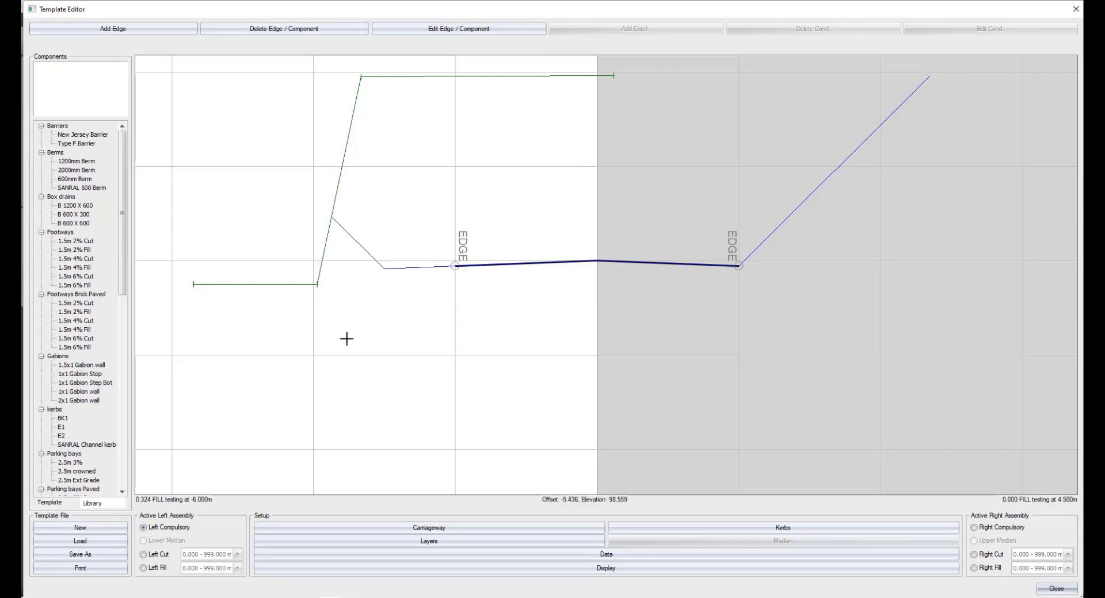
Allow the cut/fill testing offset to float in the carriageway setup, and accept the setting.
left_click(450, 529)
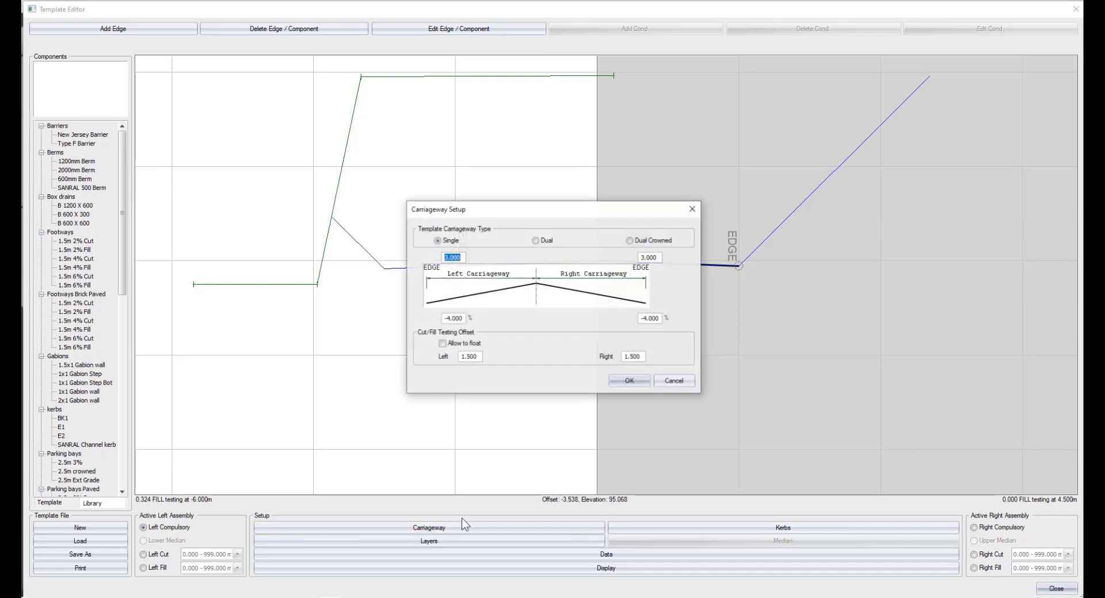
left_click(450, 343)
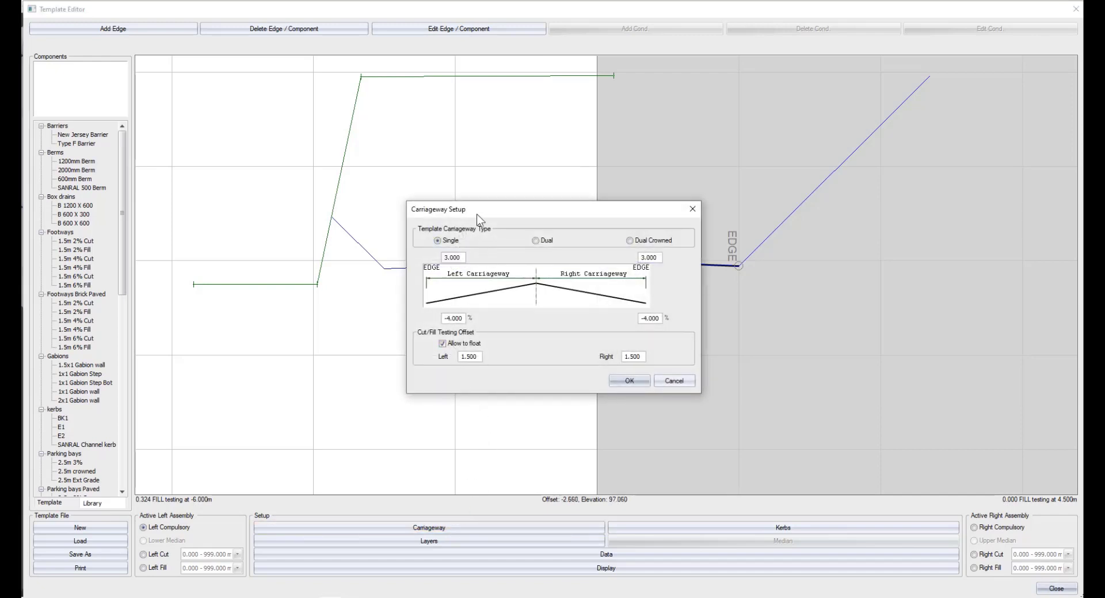
left_click_drag(477, 215, 693, 167)
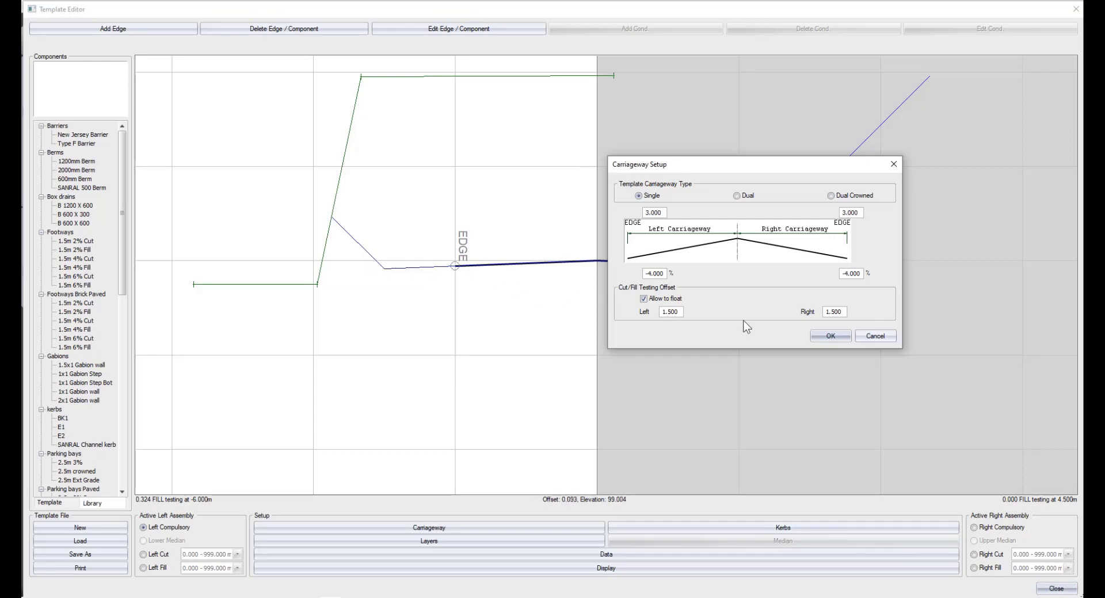
left_click(825, 336)
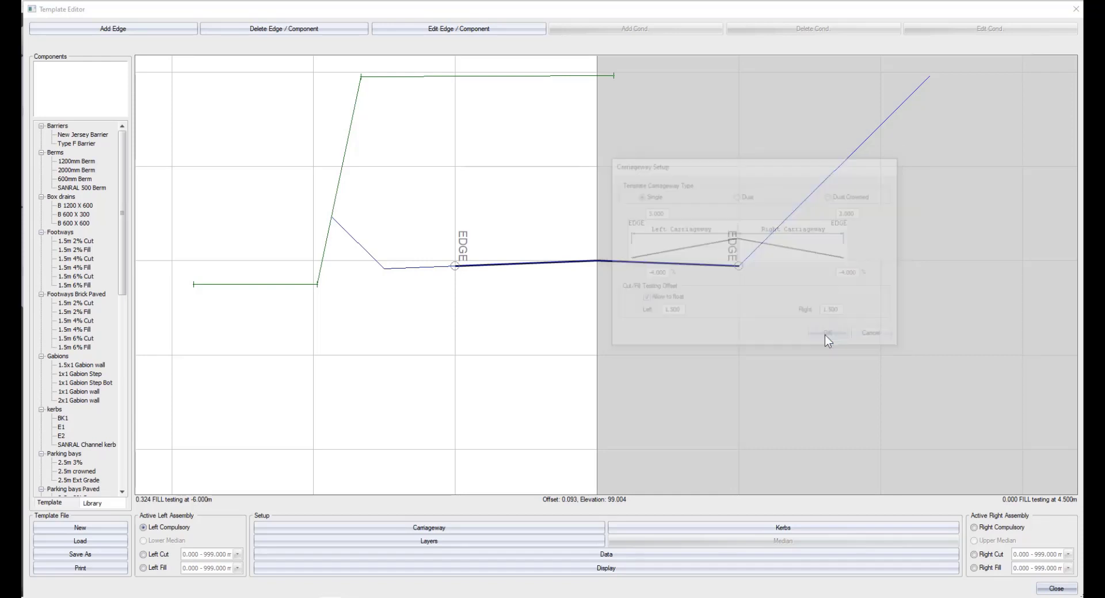
Replace the ground line with a flat two-point one at about elevation 103.4, from about offset -14 to the centreline.
right_click(576, 313)
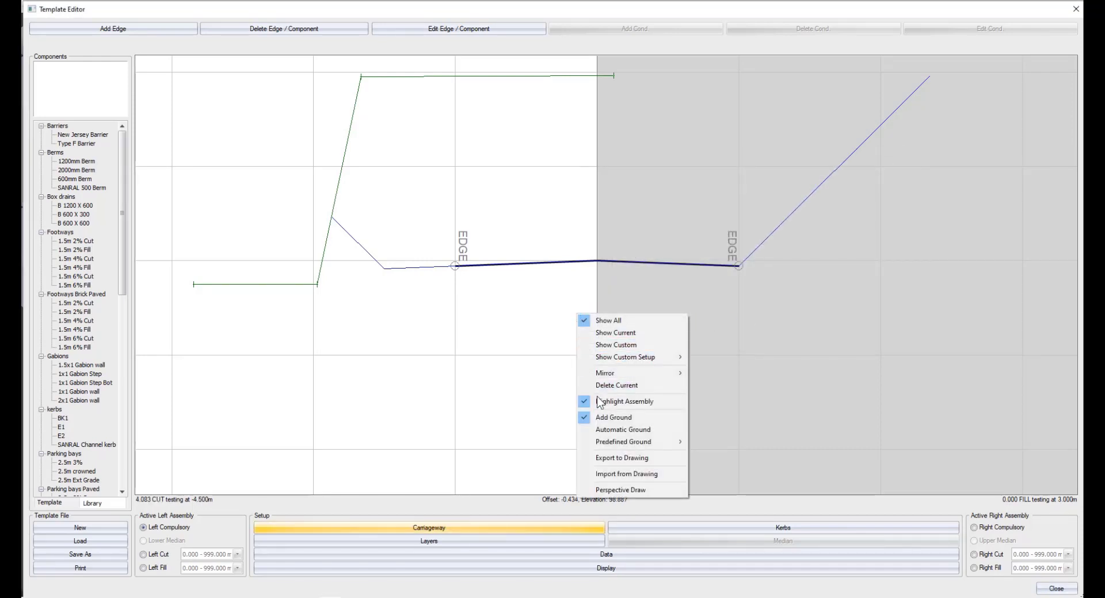
left_click(611, 417)
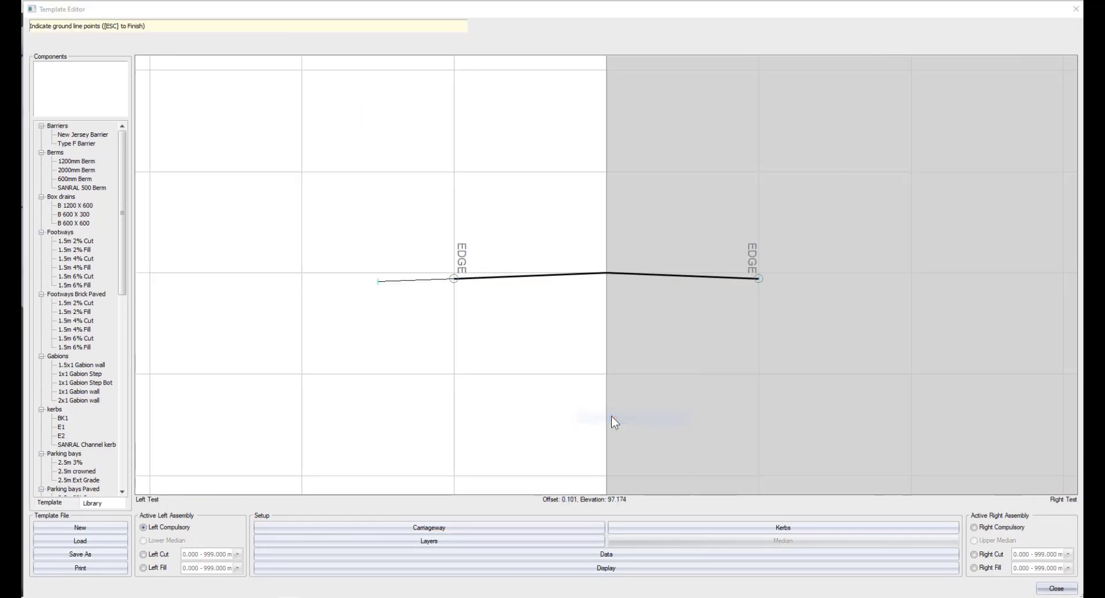
scroll(606, 270, "down", 1)
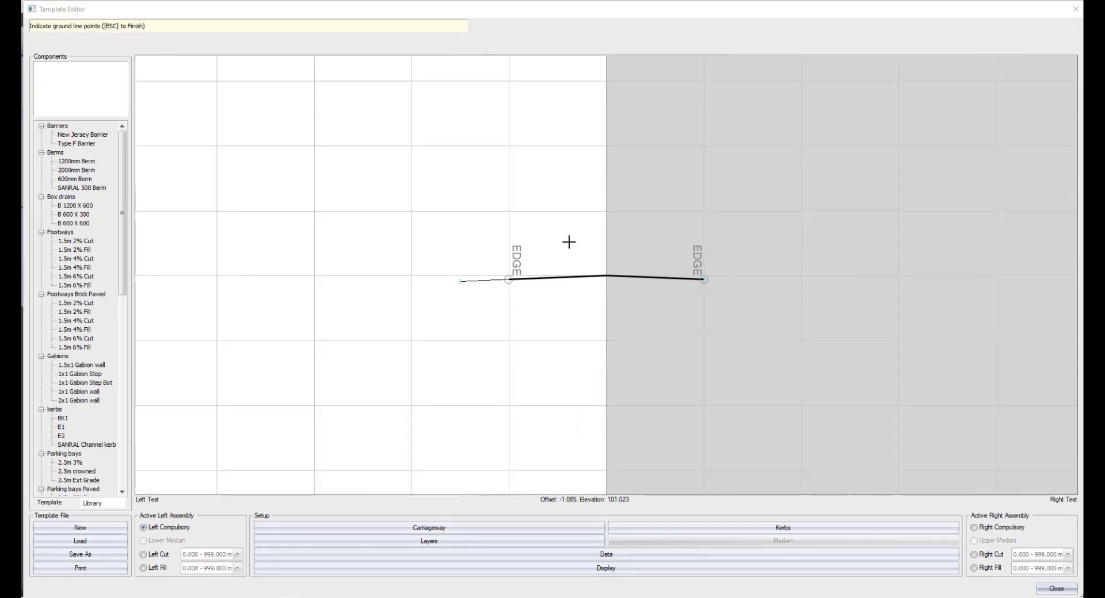
left_click(153, 165)
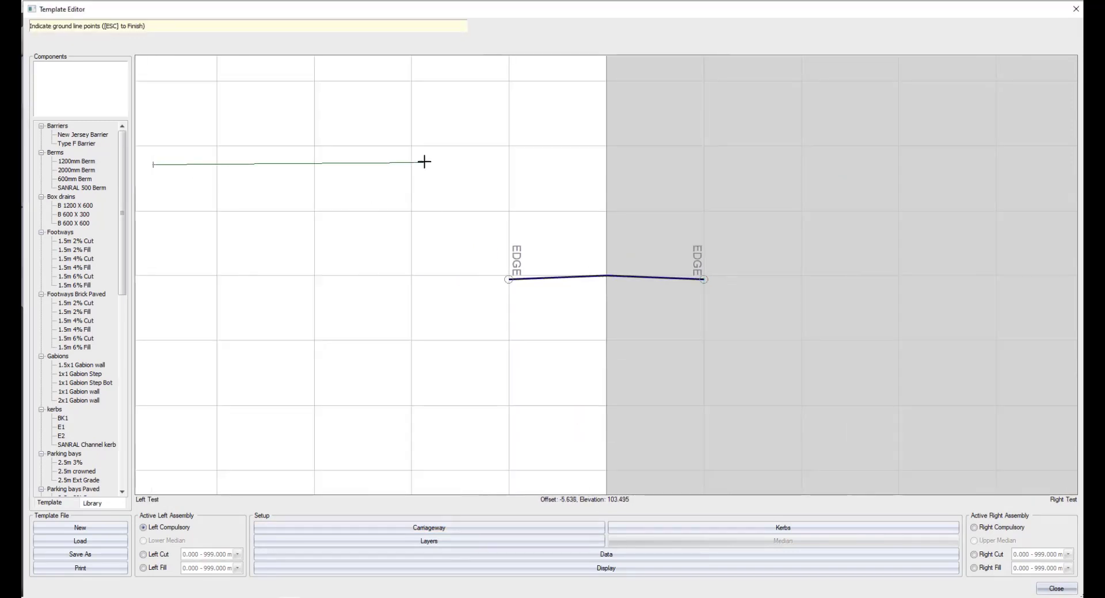
left_click(603, 165)
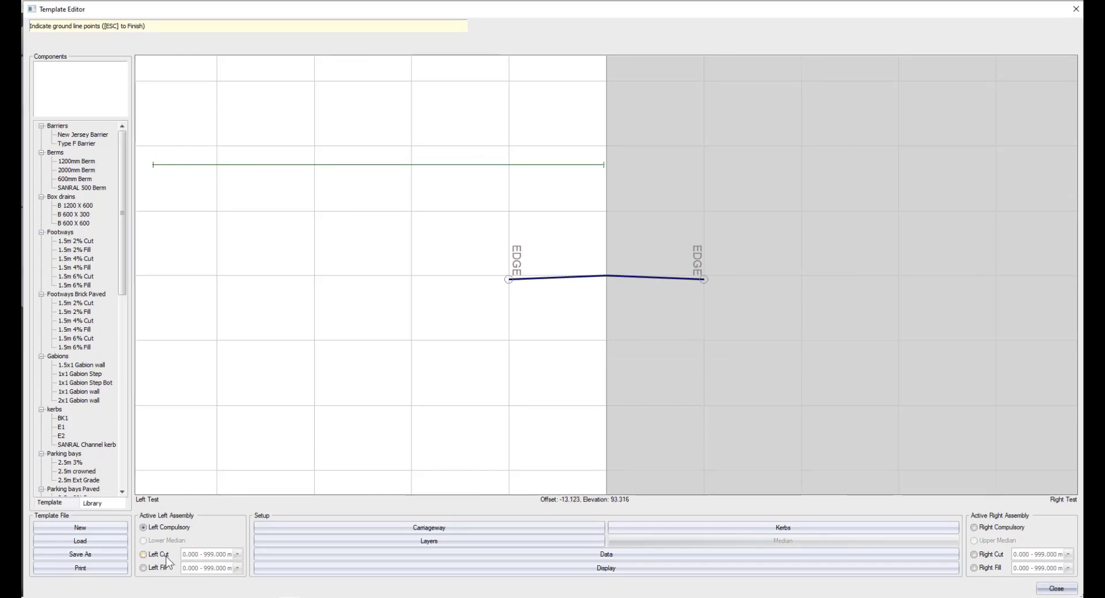
key("Escape")
For the left cut assembly, set the first data row to horizontal 1.5, vertical -0.75 and slope 4.
left_click(612, 551)
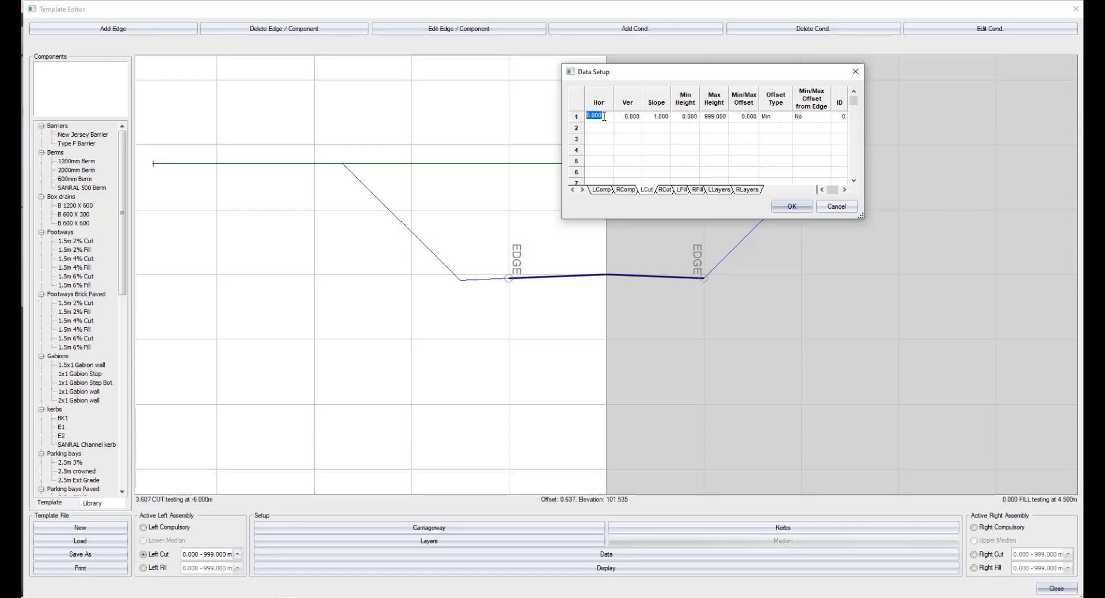
type("1.5")
key("Tab")
type("-0.75")
left_click(658, 117)
type("4")
left_click(790, 207)
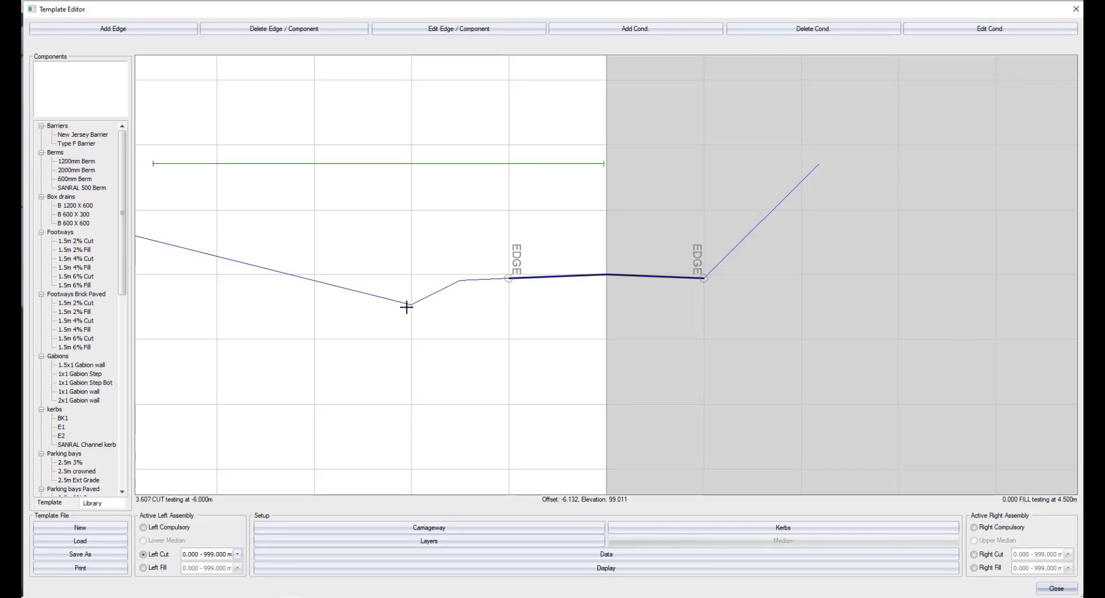
Add a second left cut row with horizontal 1.5 and vertical 0.75, and move the first row's slope, height and offset values to it.
left_click(605, 556)
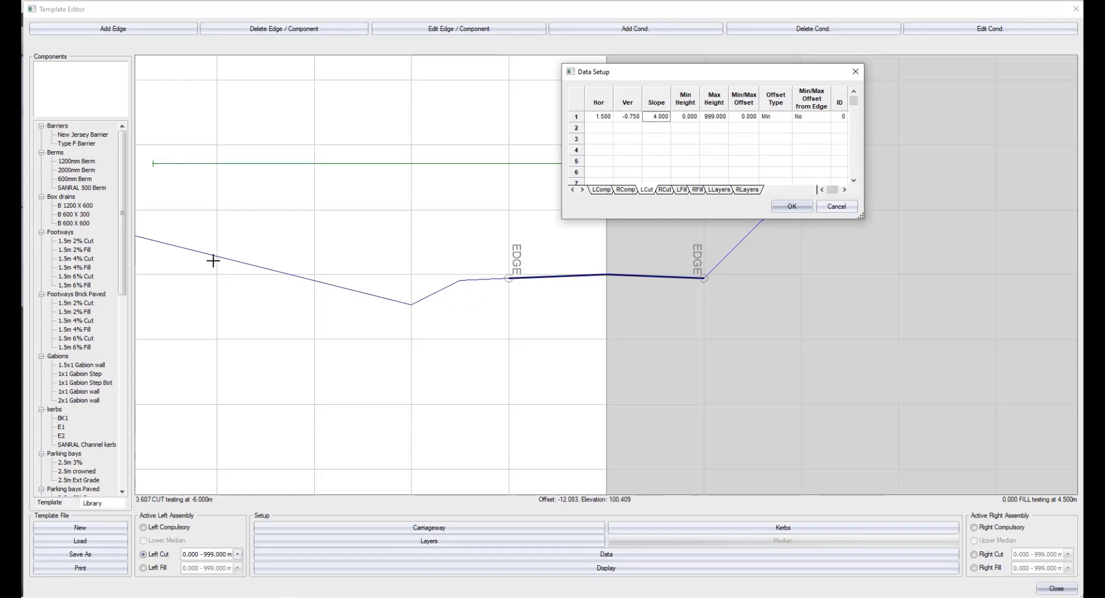
left_click(600, 129)
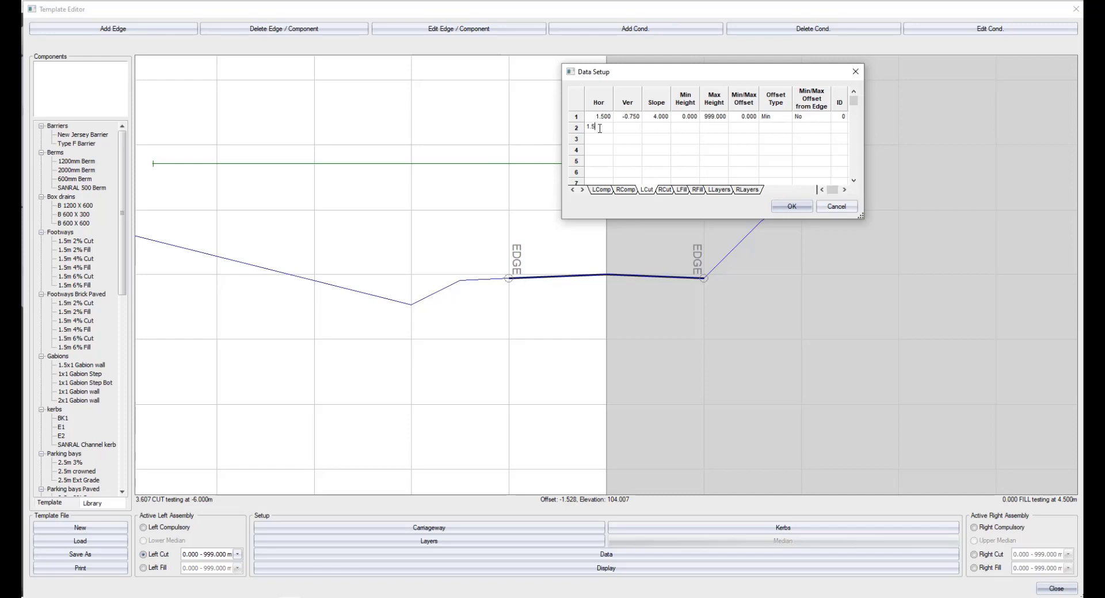
key("Tab")
left_click_drag(656, 117, 768, 119)
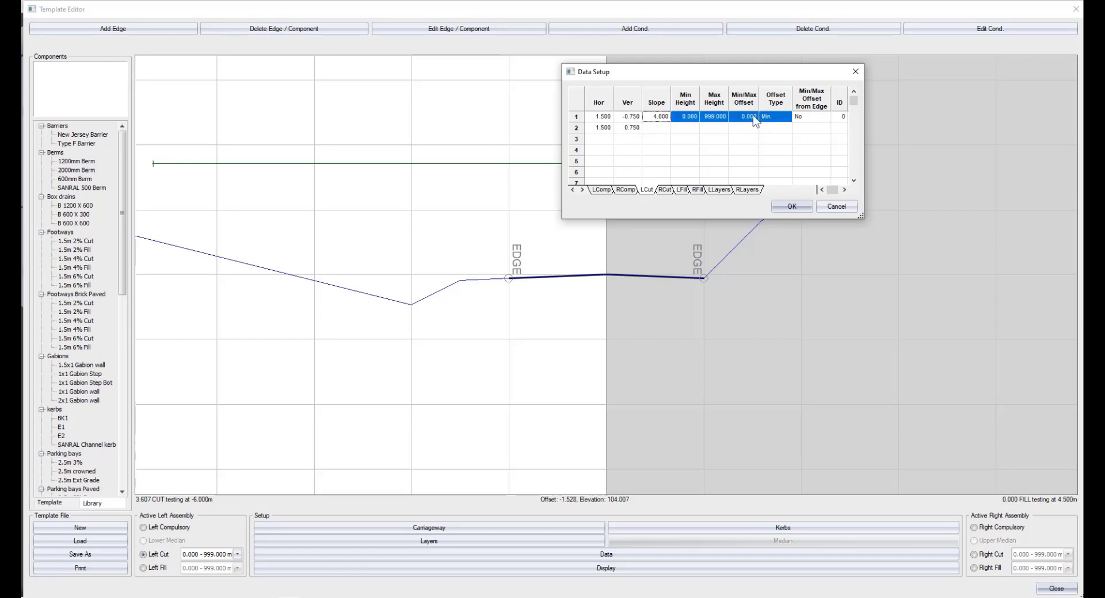
right_click(682, 119)
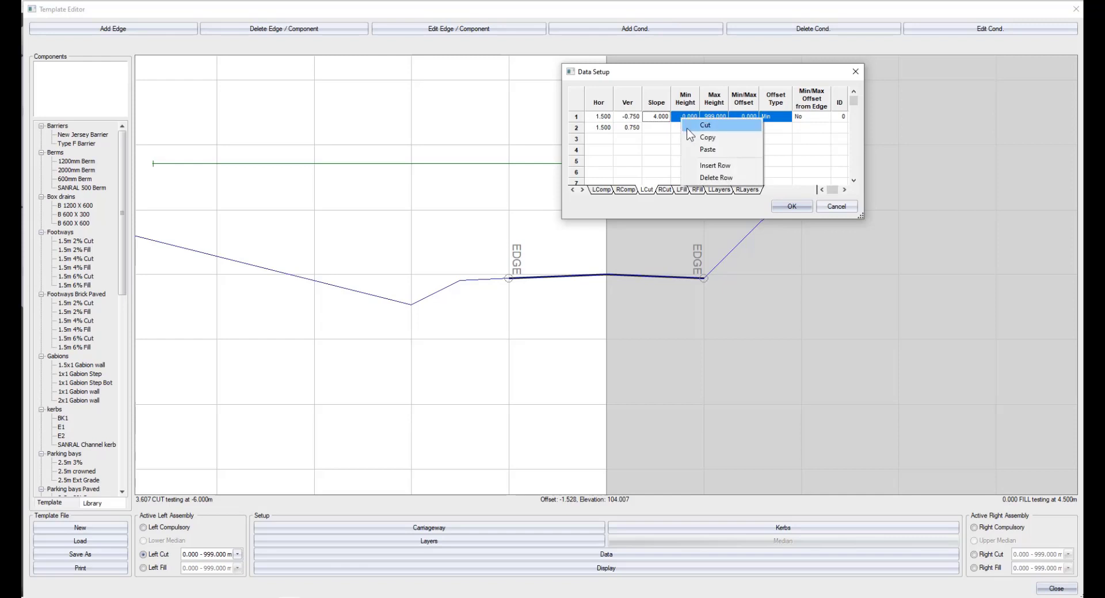
left_click(685, 126)
right_click(651, 131)
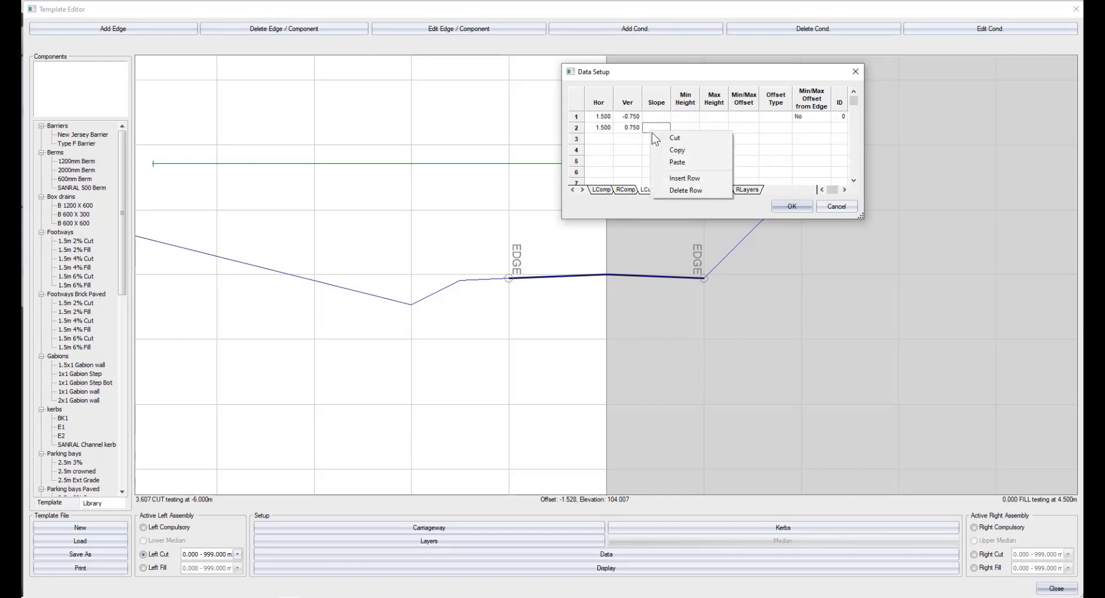
left_click(663, 162)
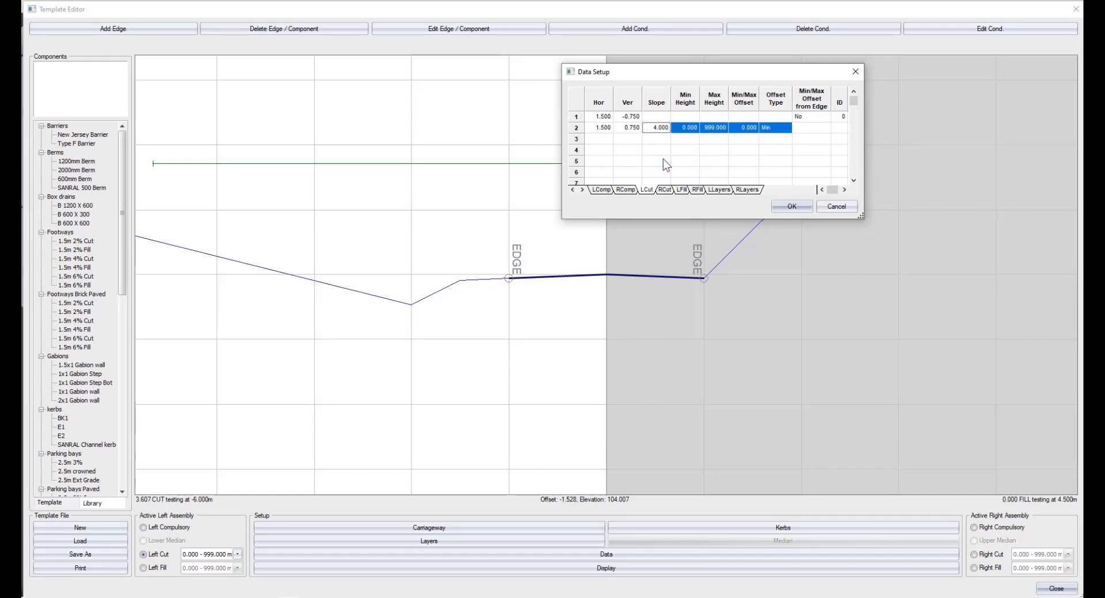
left_click(713, 130)
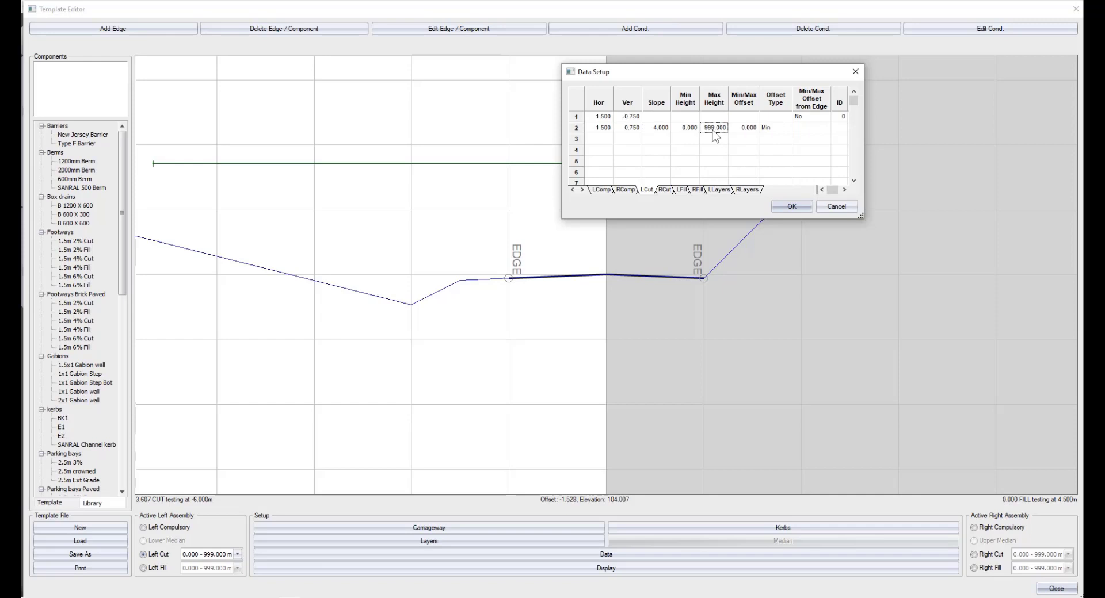
left_click(787, 206)
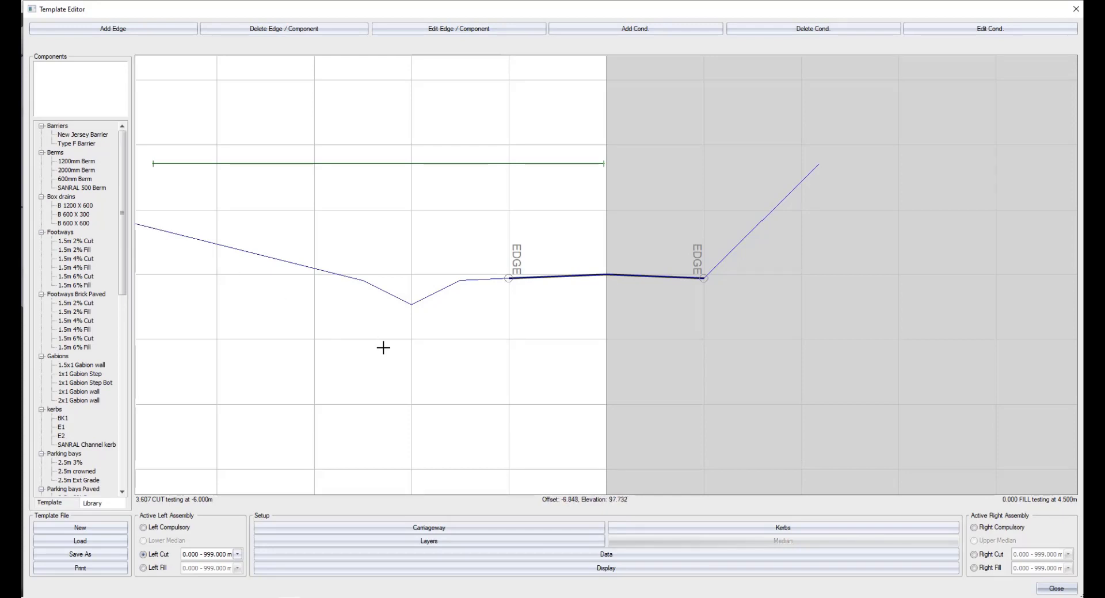
Set the second left cut row's offset type to Max with an offset of 12.
left_click(610, 556)
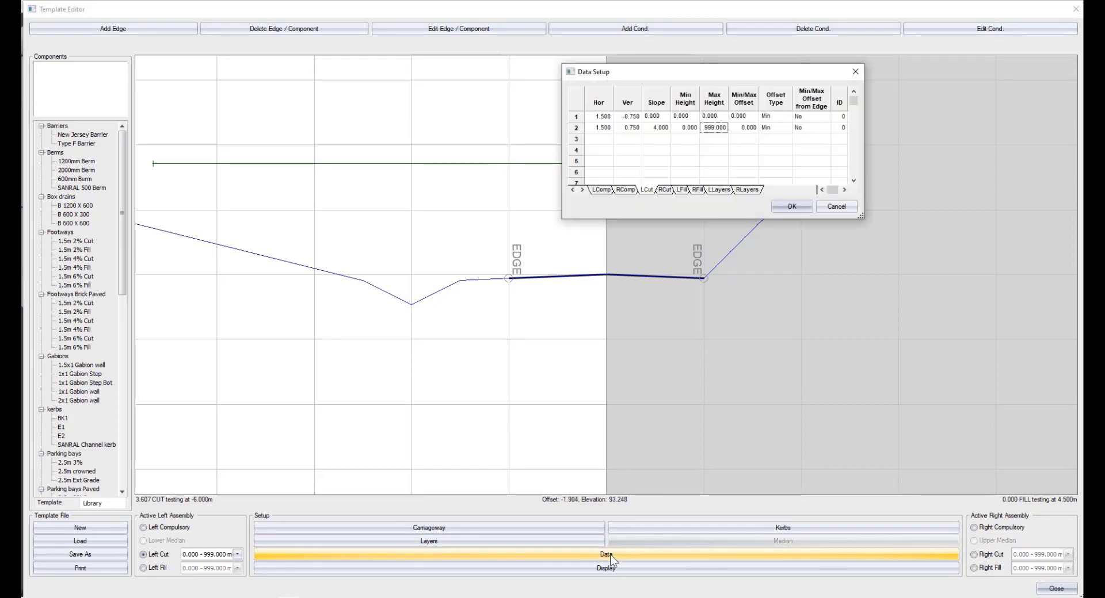
left_click(768, 127)
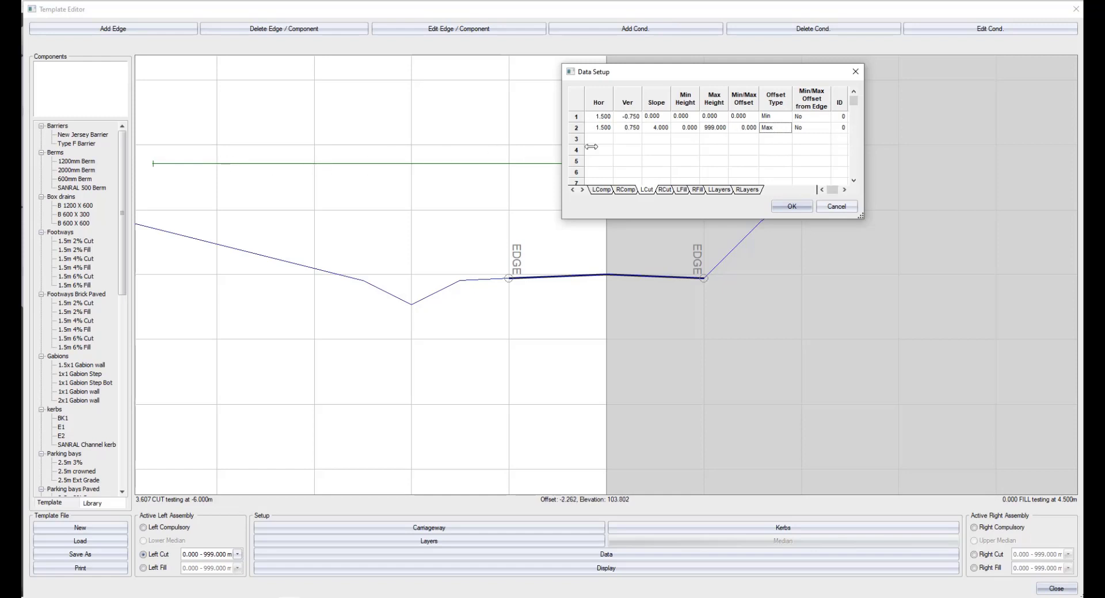
left_click(737, 129)
type("12")
left_click(791, 207)
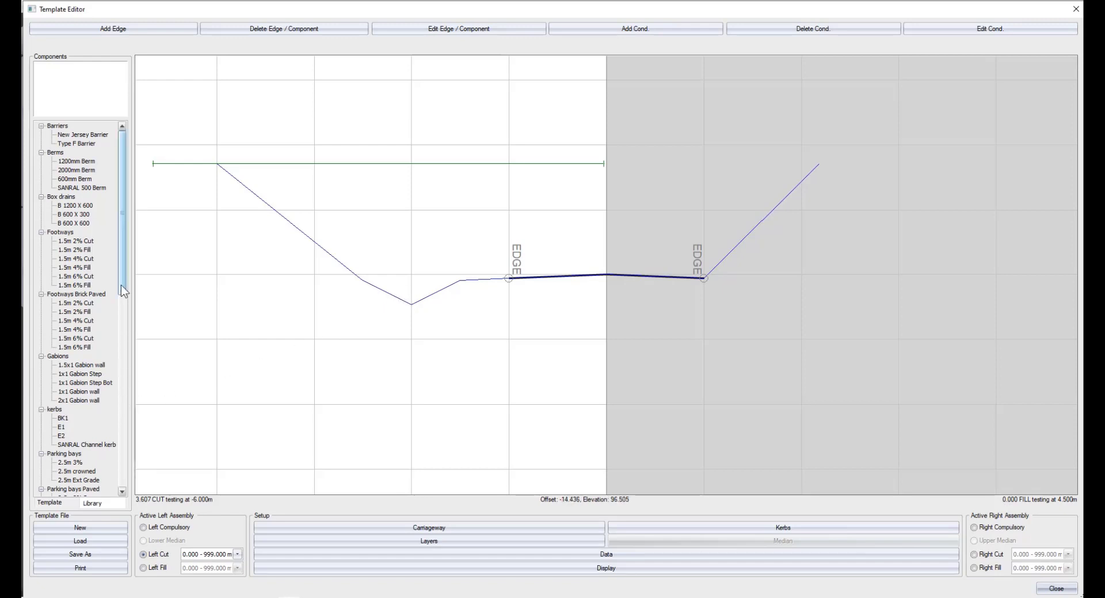
Add a left cut condition with a minimum height of 2, a maximum height of 999 and a slope of 2.
scroll(85, 397, "down", 15)
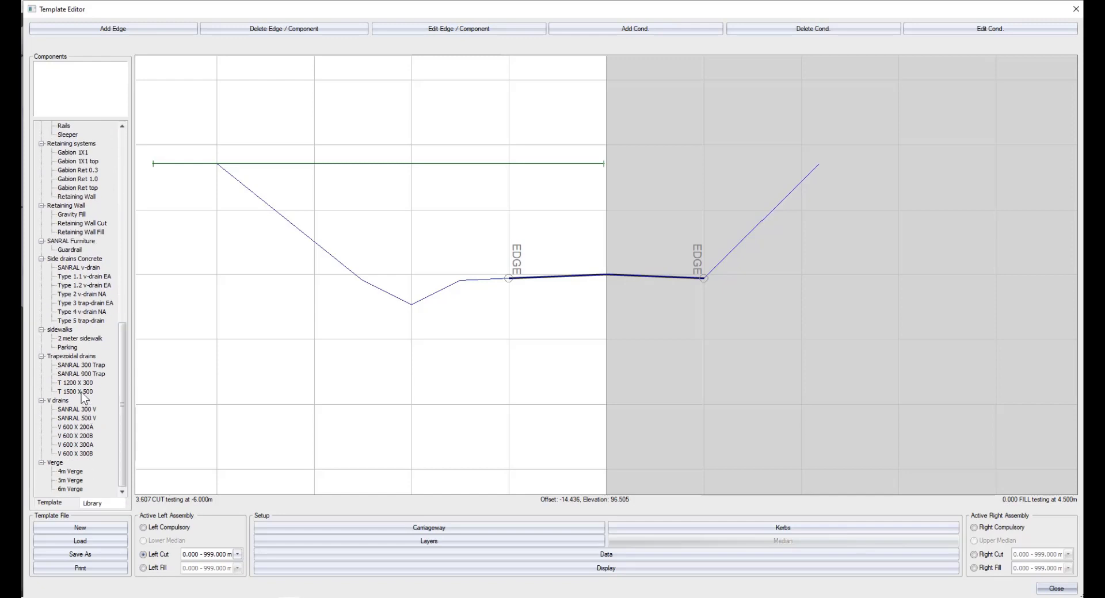
left_click(627, 32)
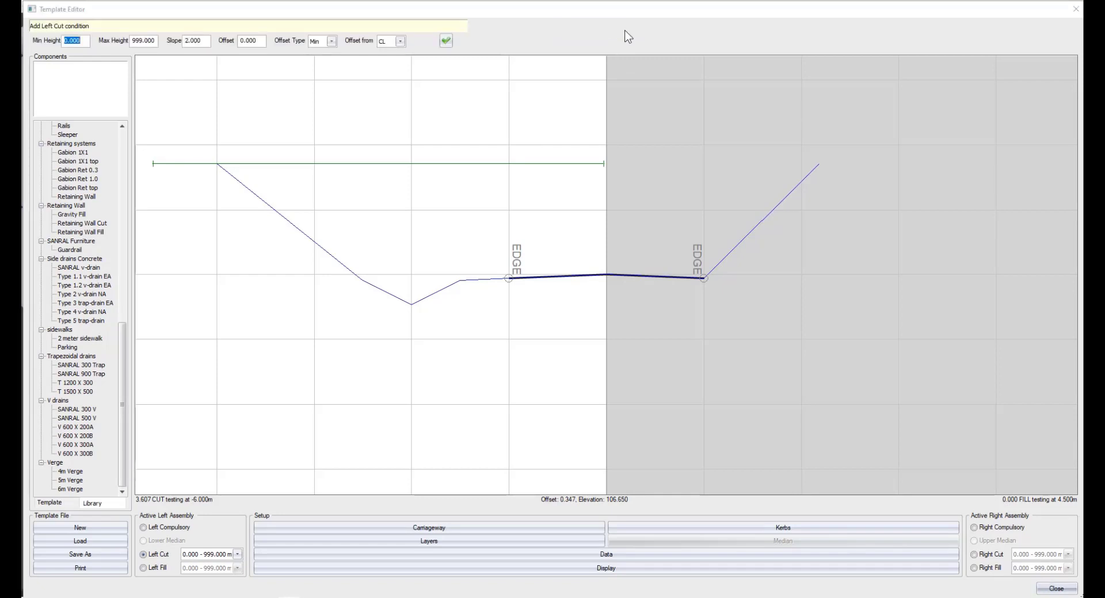
type("2")
left_click(446, 41)
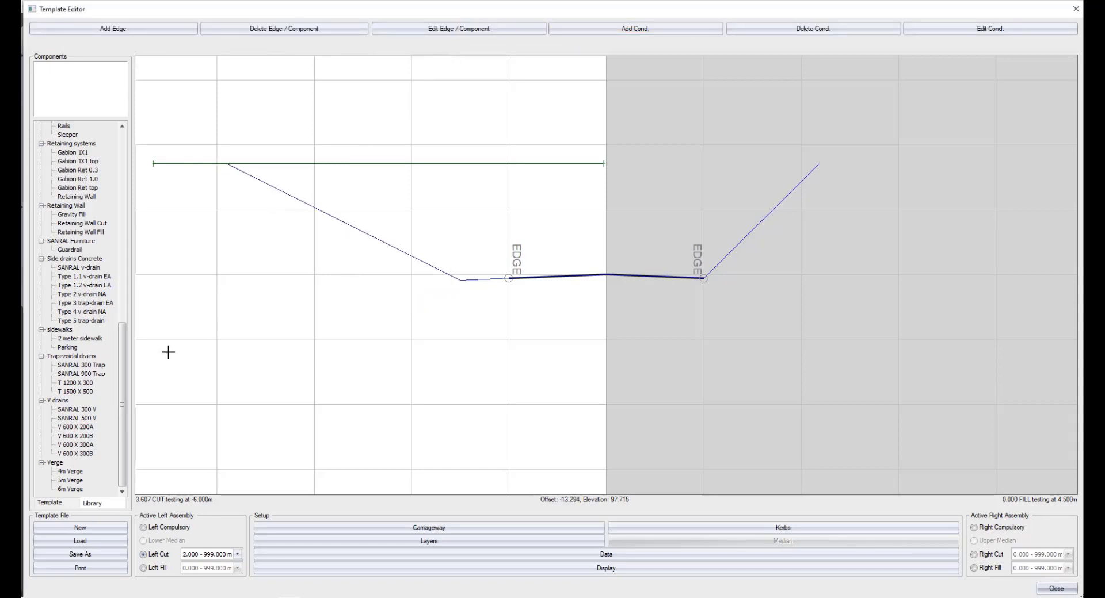
Add the T 1500 X 500 trapezoidal drain at the start of the new left cut condition, and review the left cut data.
left_click(79, 392)
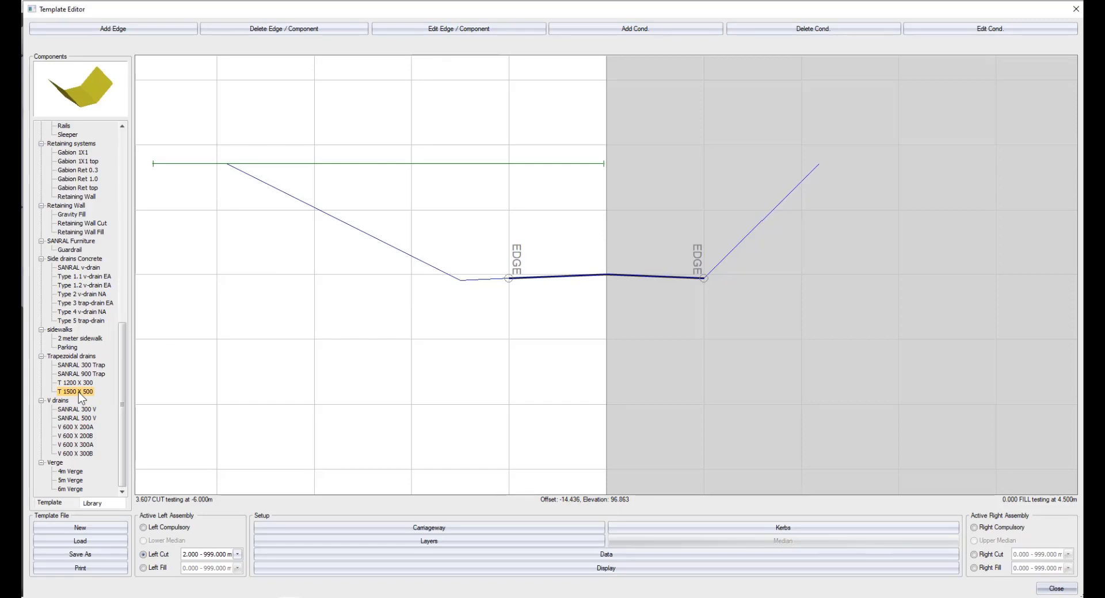
double_click(78, 392)
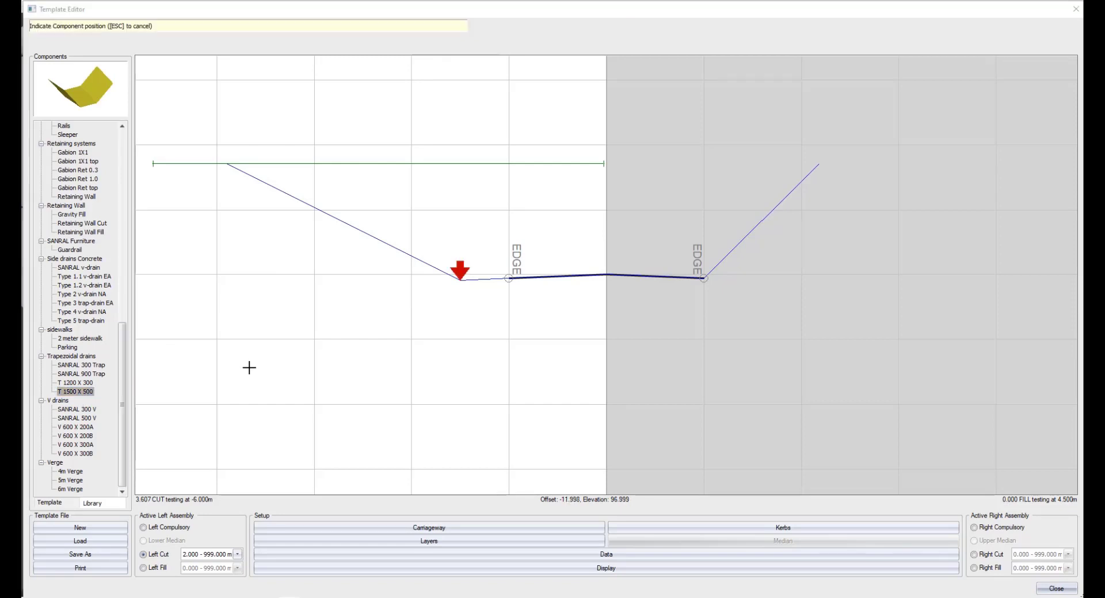
left_click(444, 295)
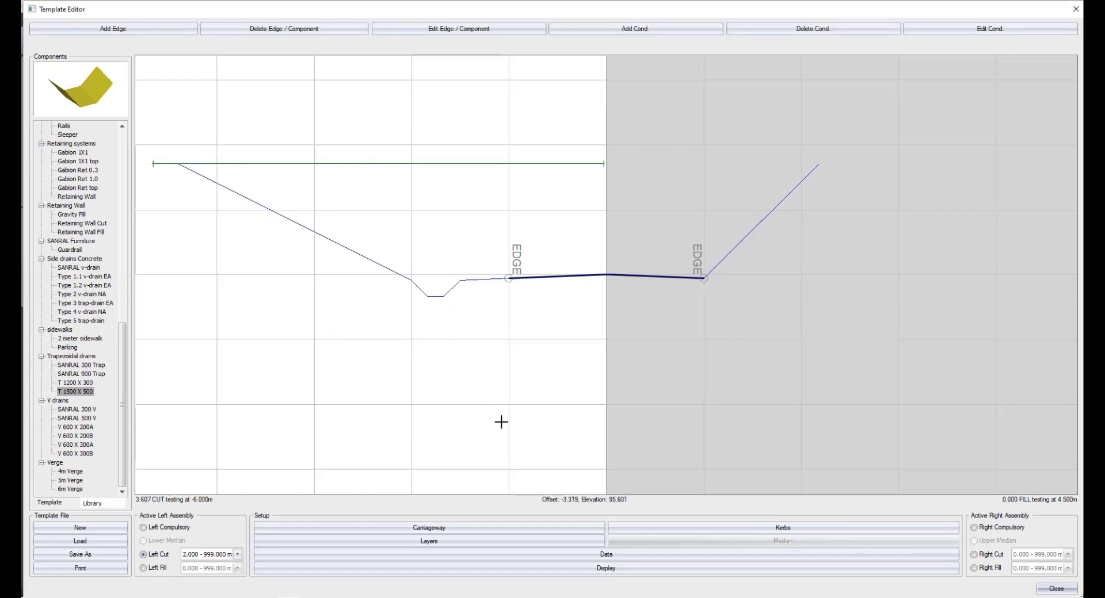
left_click(606, 557)
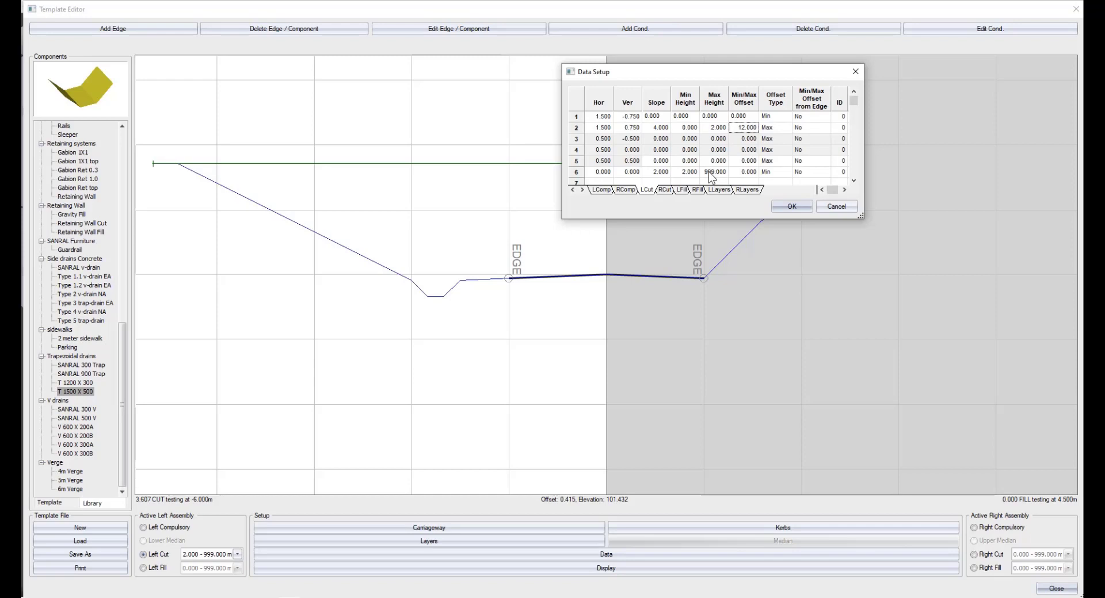
left_click(789, 205)
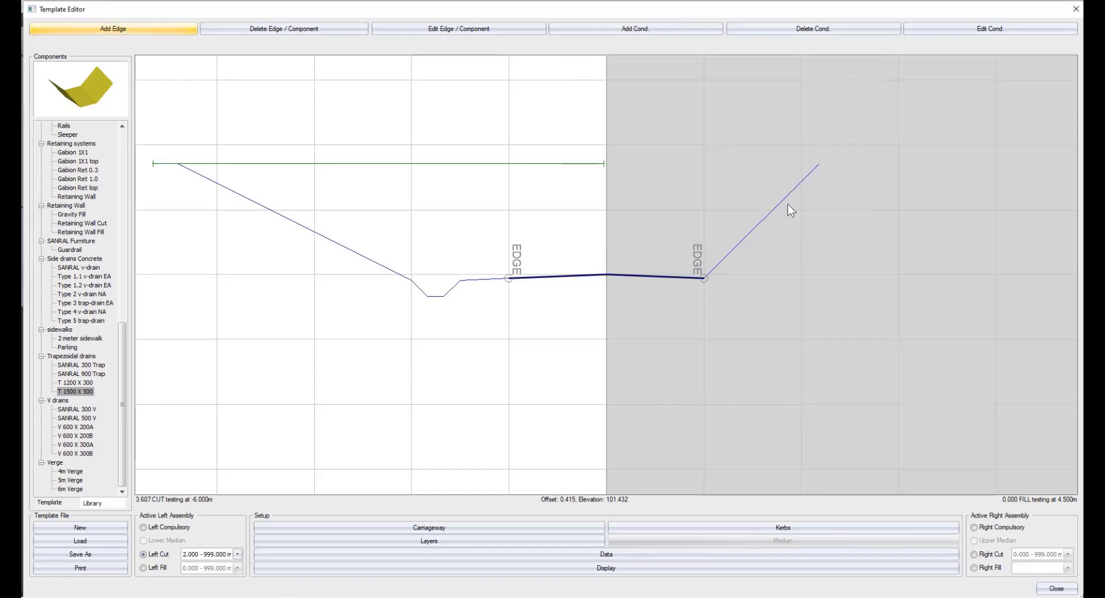
Review the geometry of the template's T 1500 X 500 component in the component editor, and close it.
left_click(50, 503)
left_click(69, 140)
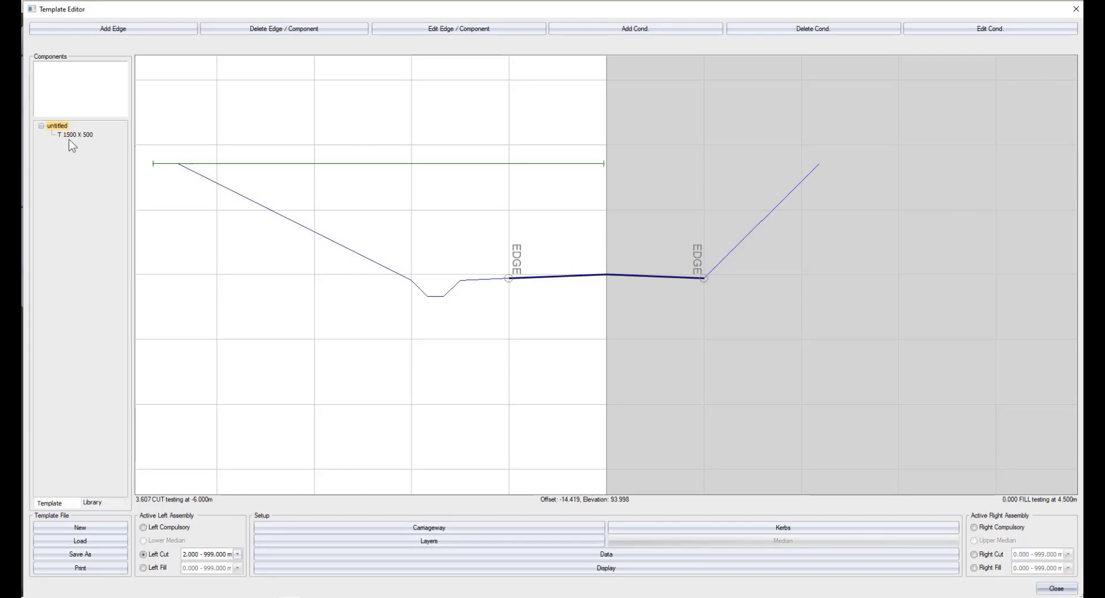
right_click(69, 138)
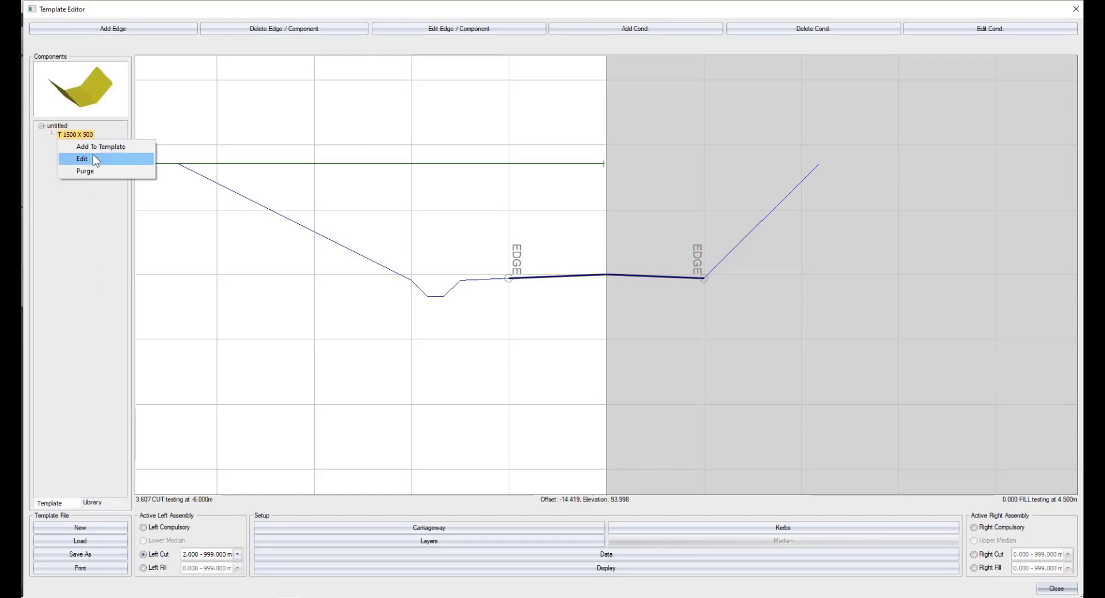
left_click(92, 156)
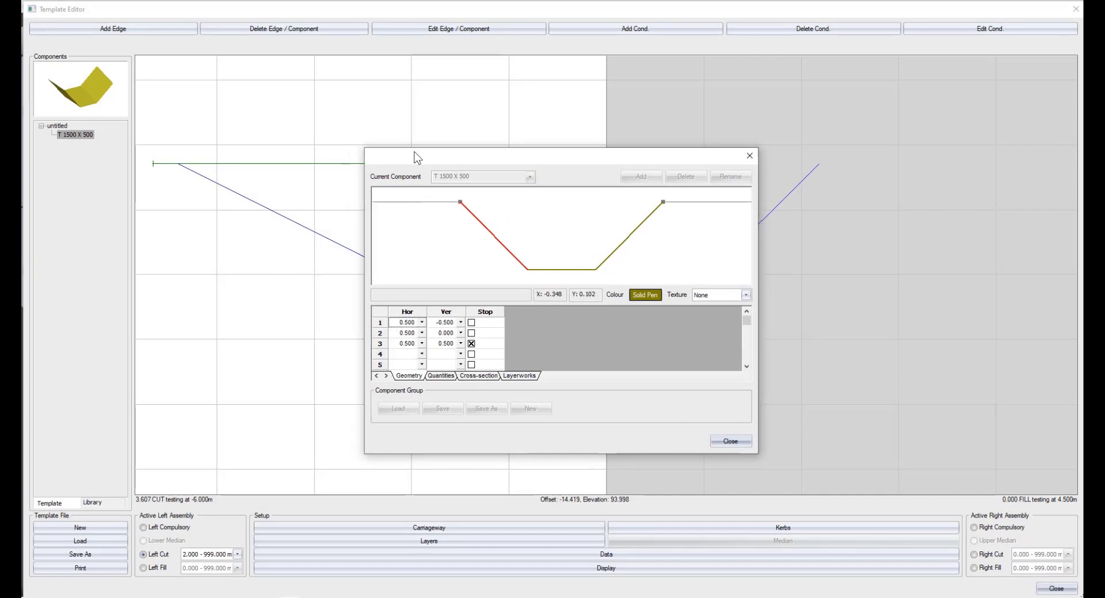
left_click_drag(400, 152, 617, 150)
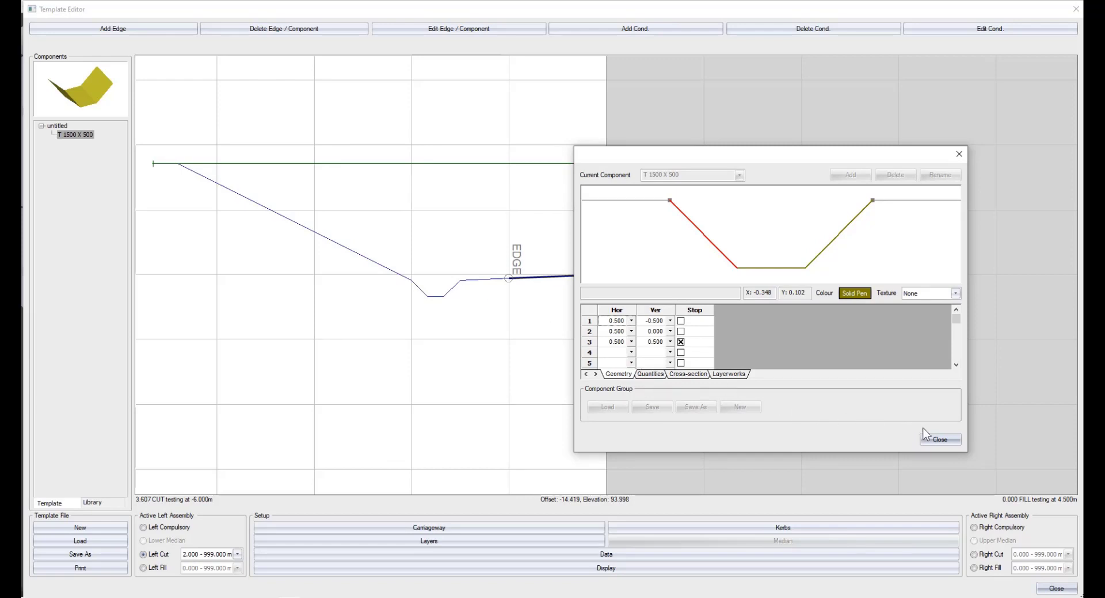
left_click(945, 439)
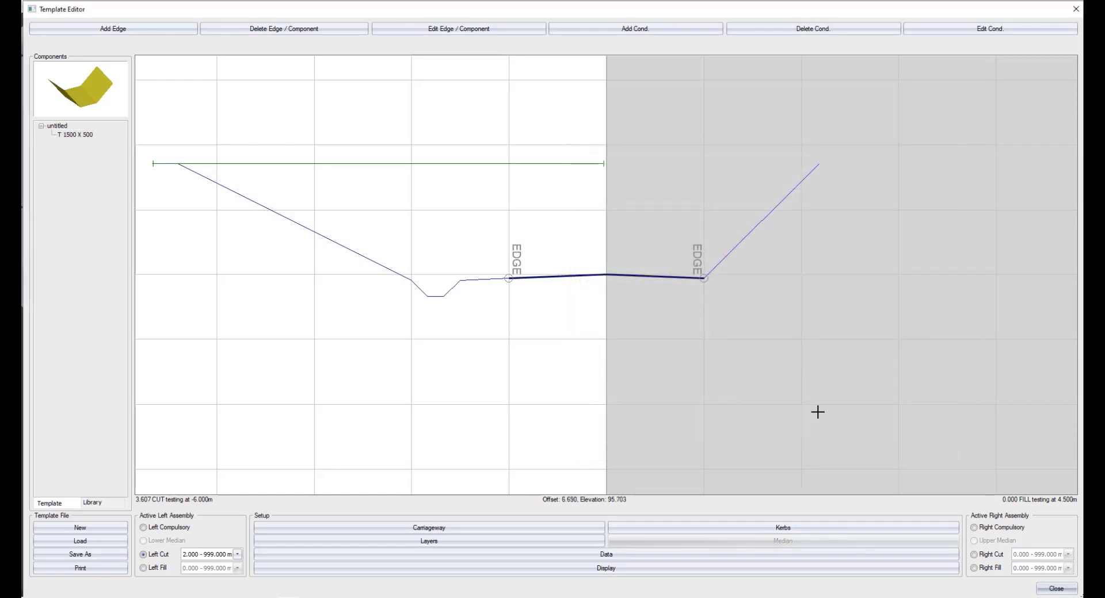
Add a left cut edge beyond the drain with horizontal 1.5 and the vertical set to Previous Grade.
left_click(126, 30)
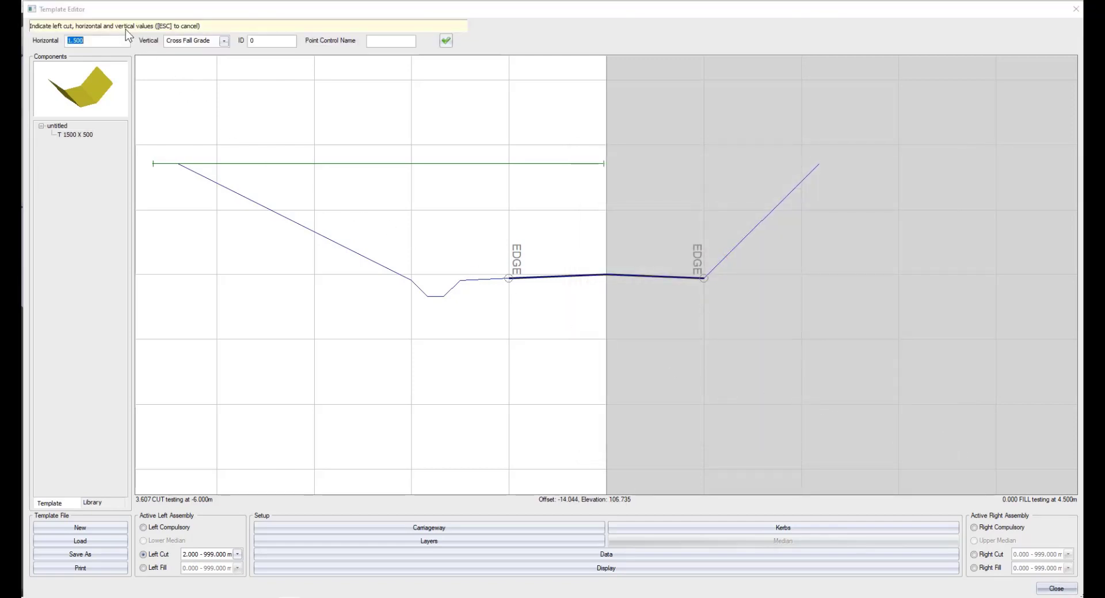
left_click(223, 41)
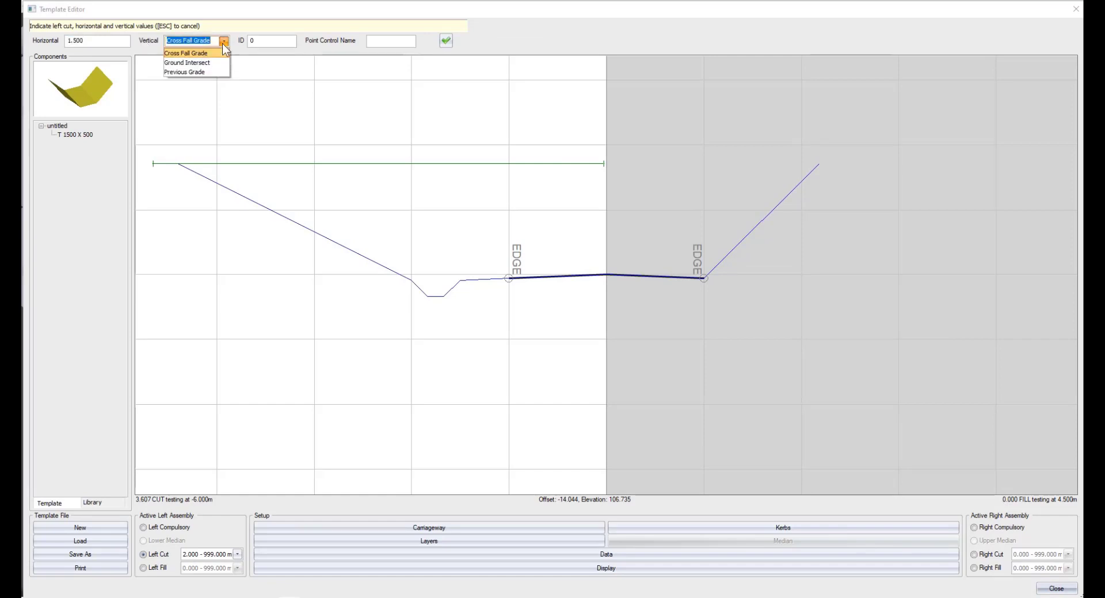
left_click(211, 72)
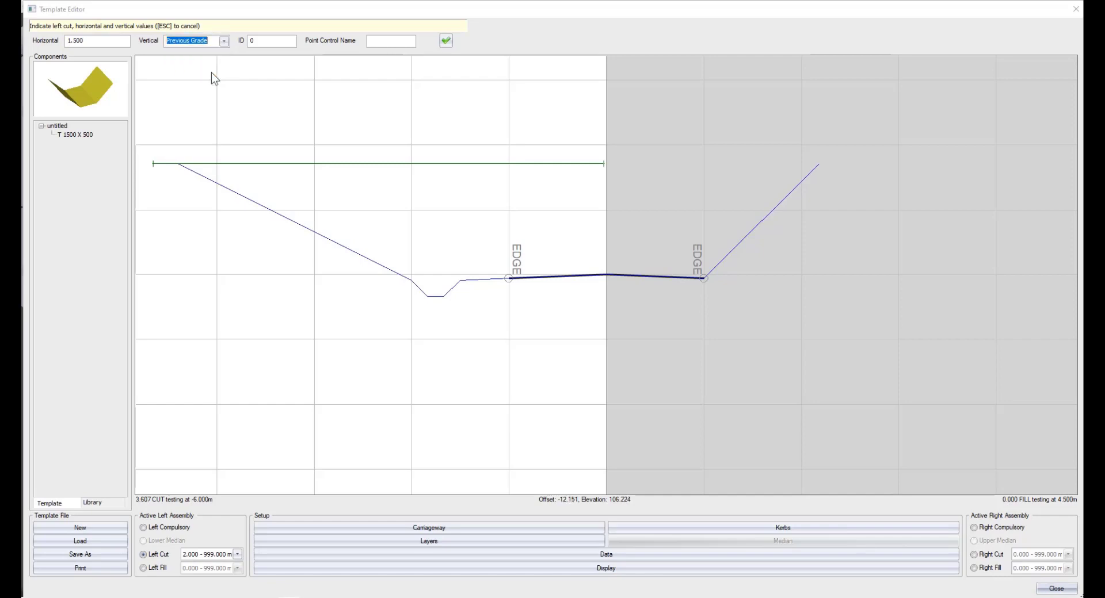
left_click(446, 40)
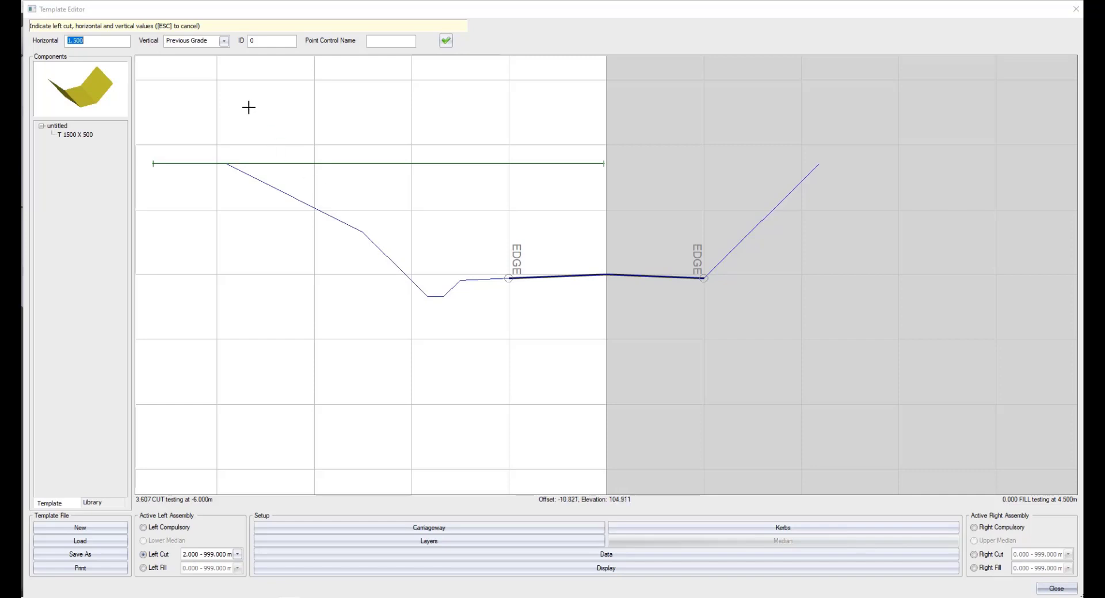
Add a left cut edge with horizontal 1.5 and the vertical set to Cross Fall Grade.
left_click(224, 41)
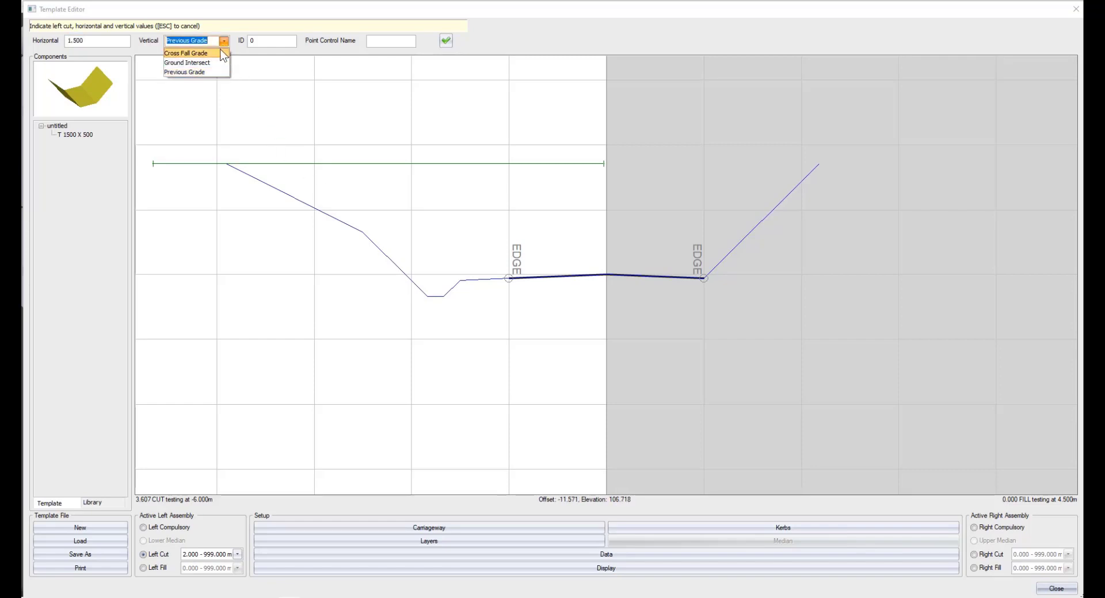
left_click(223, 53)
left_click(446, 42)
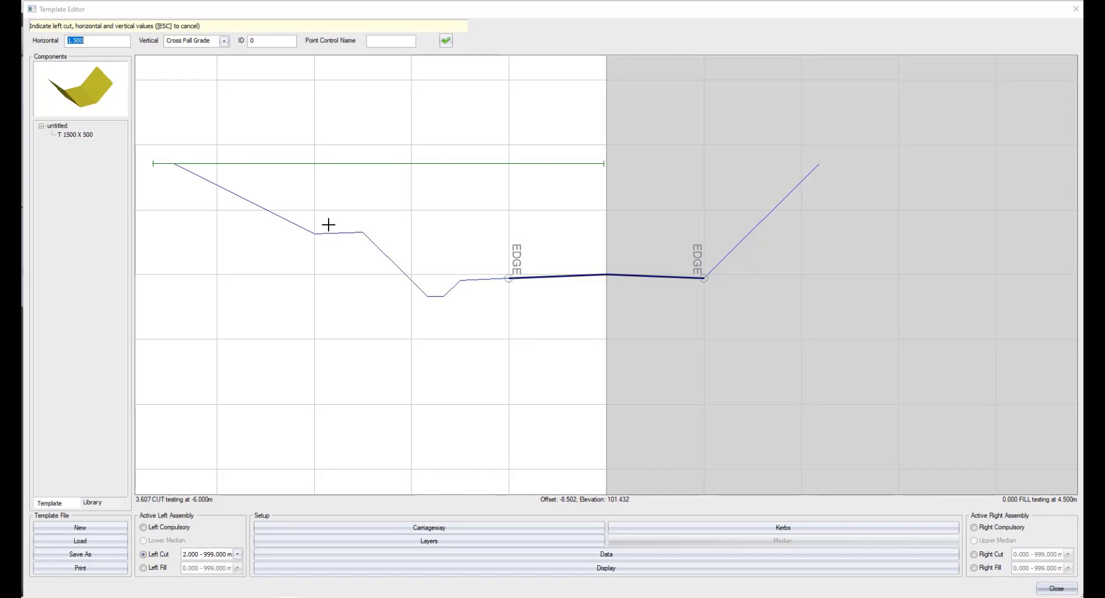
Add a left cut edge with the vertical set to Ground Intersect and a slope of 0, and finish adding edges.
left_click(224, 43)
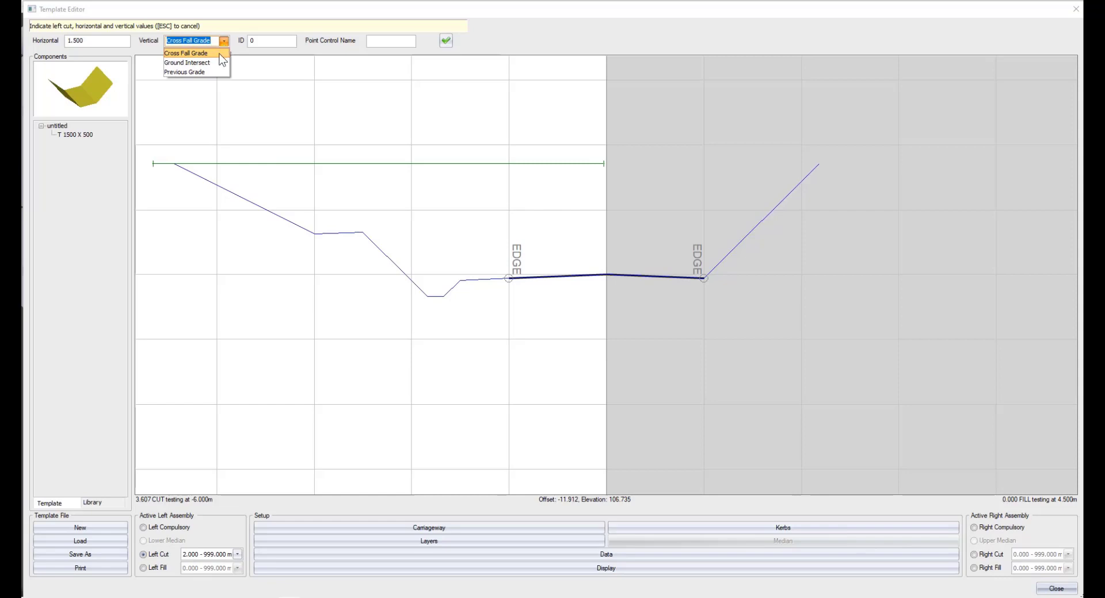
left_click(217, 62)
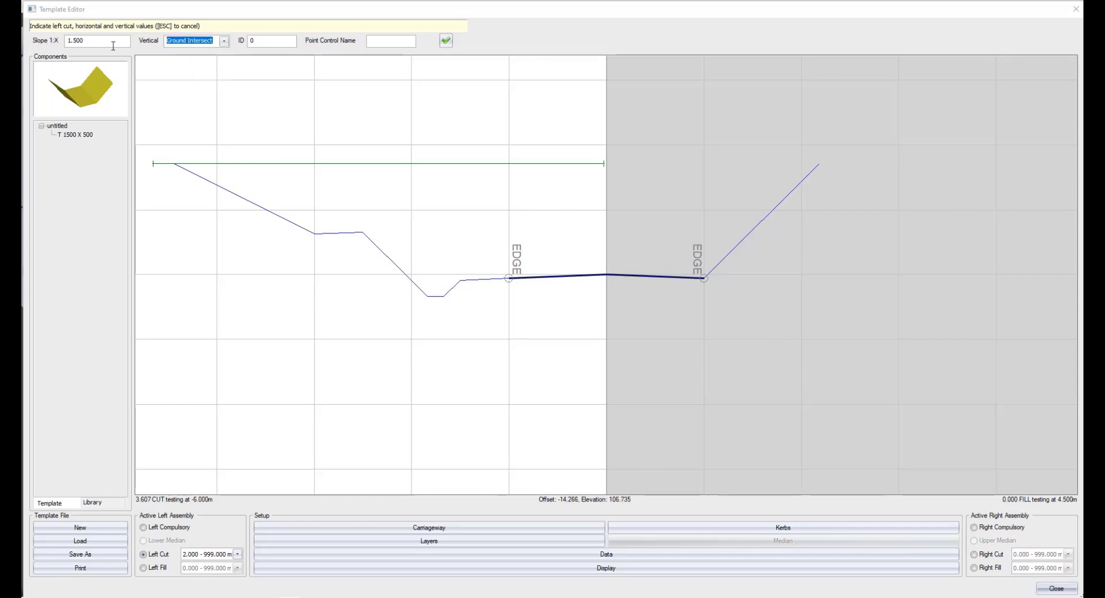
key("shift+Tab")
type("0")
left_click(446, 40)
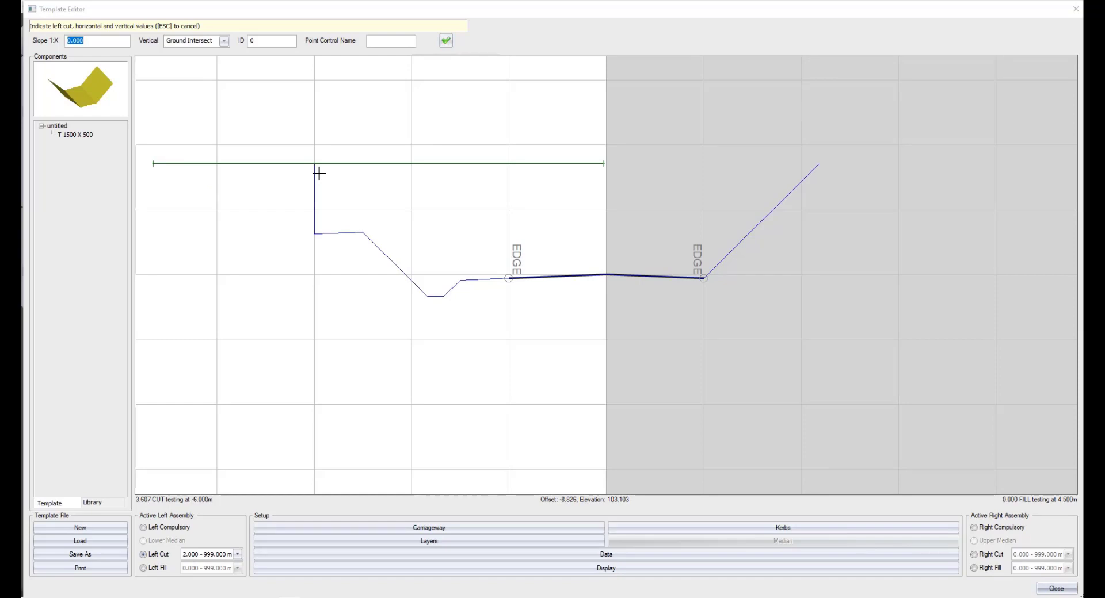
key("Escape")
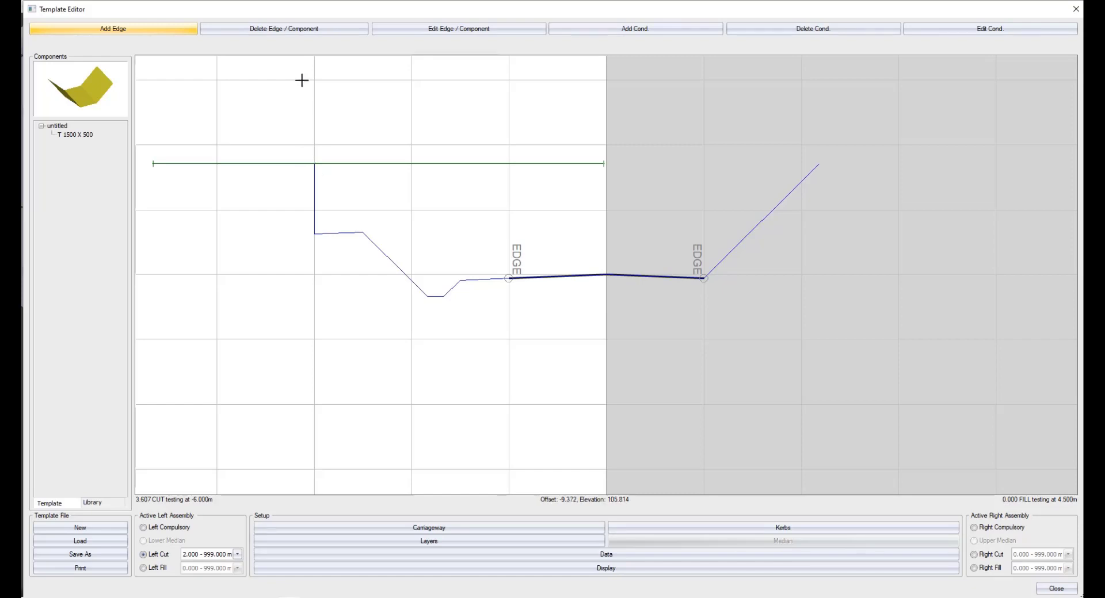
Delete the added left cut edges beyond the drain.
left_click(271, 29)
left_click(314, 168)
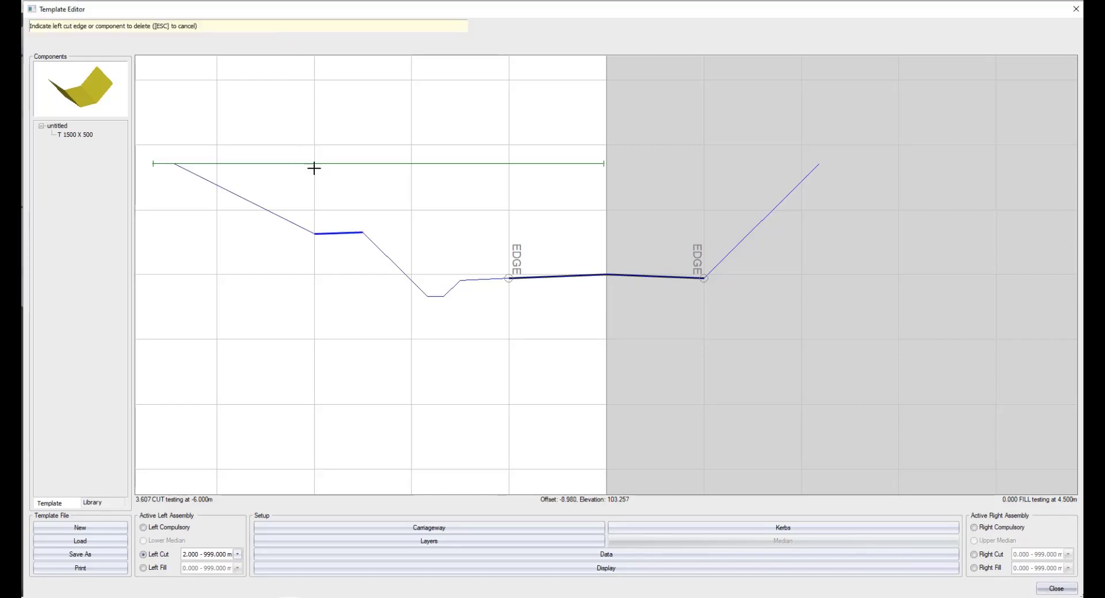
left_click(330, 226)
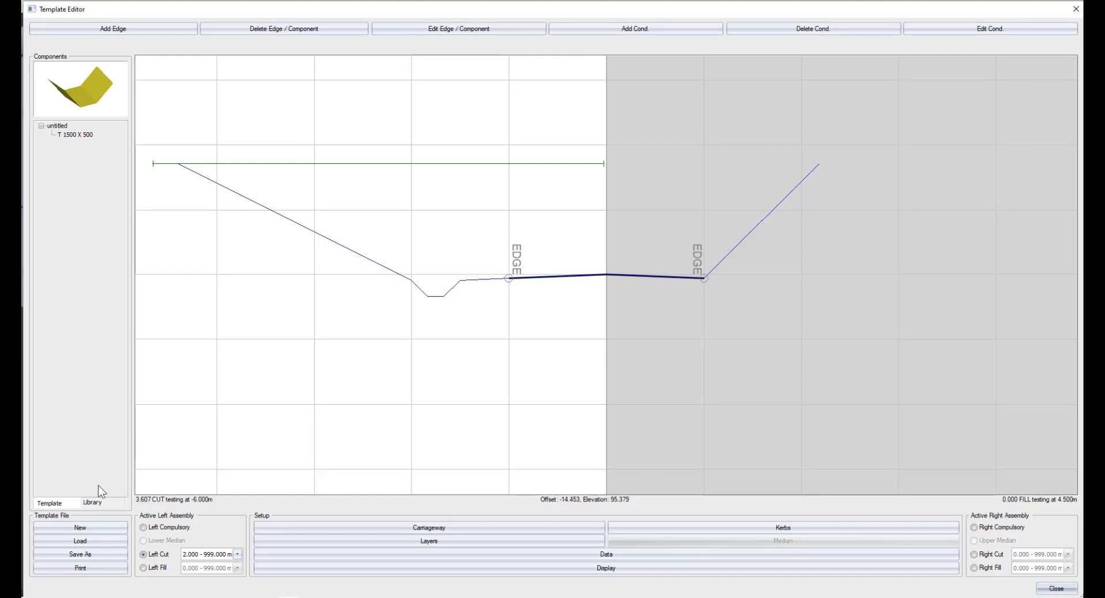
Place the library's Gabion Ret 1.0 retaining component at the outer end of the left cut drain.
left_click(94, 504)
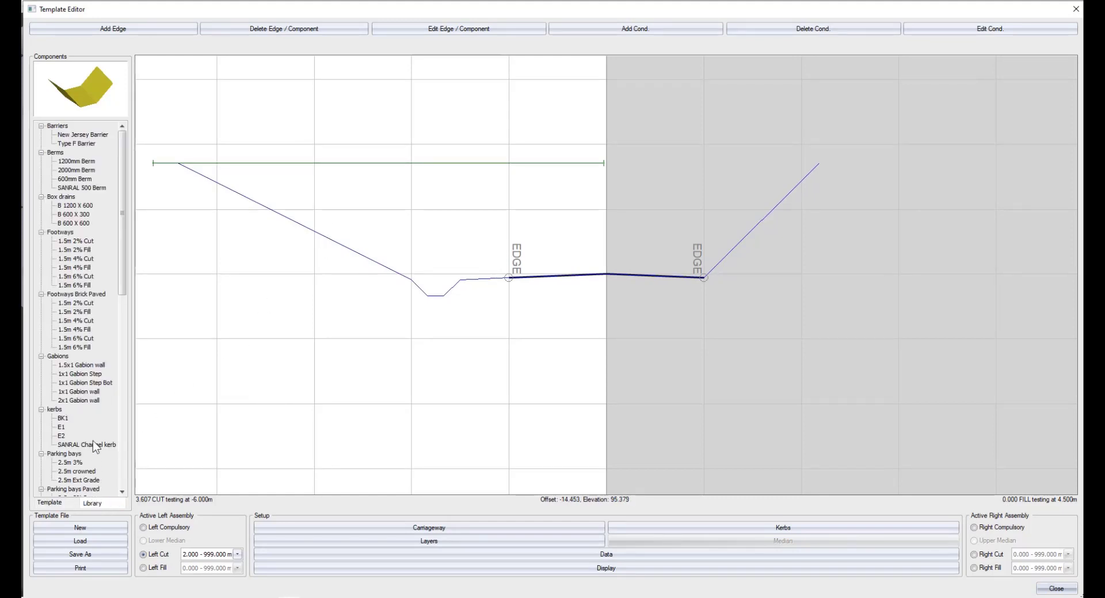
scroll(88, 409, "down", 8)
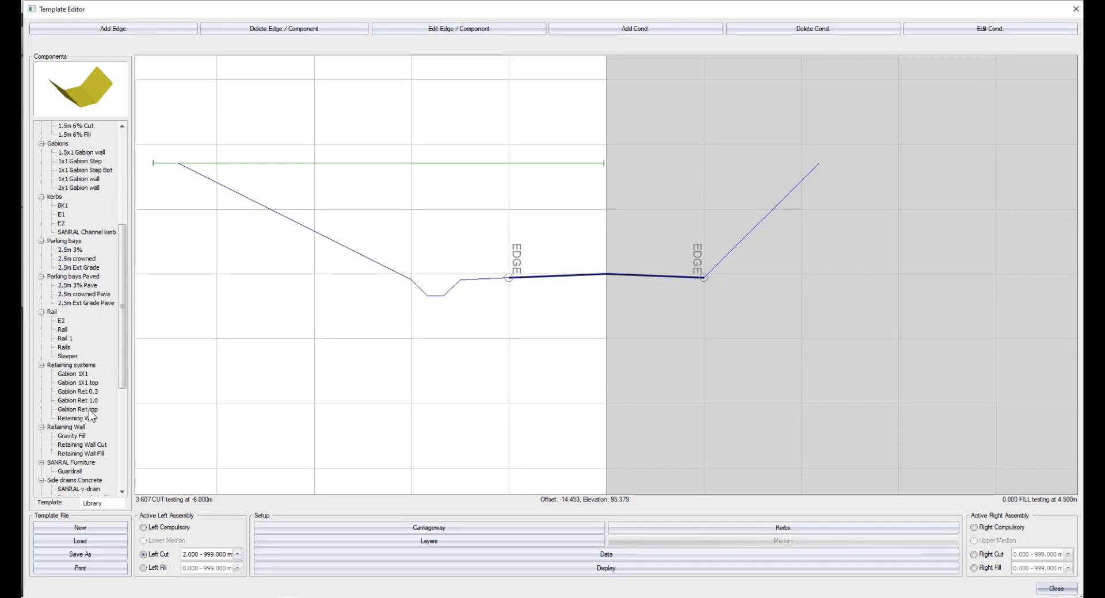
left_click(88, 401)
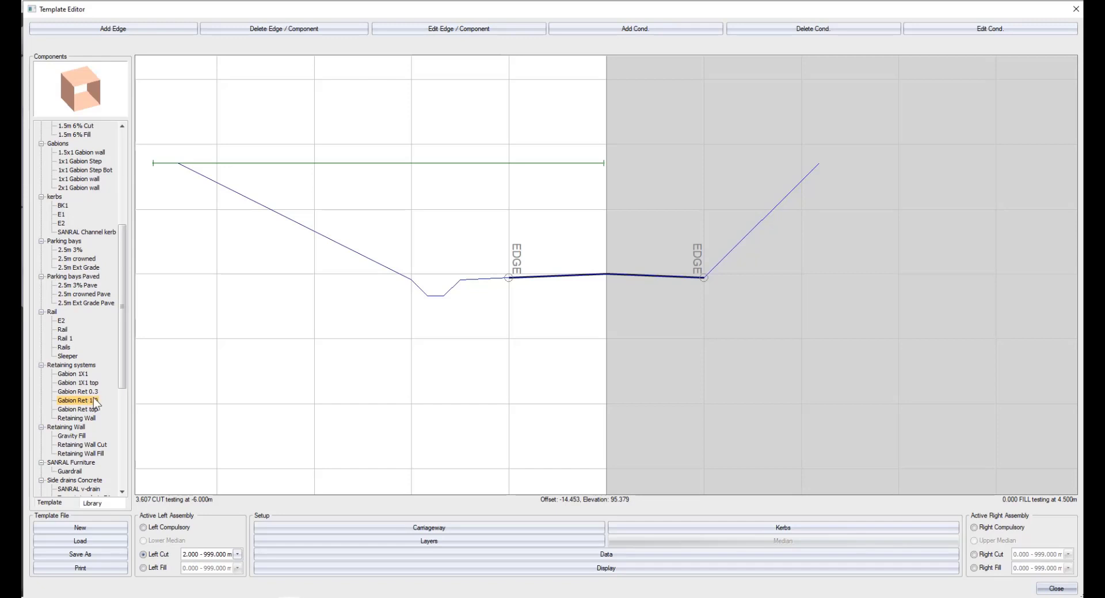
double_click(93, 398)
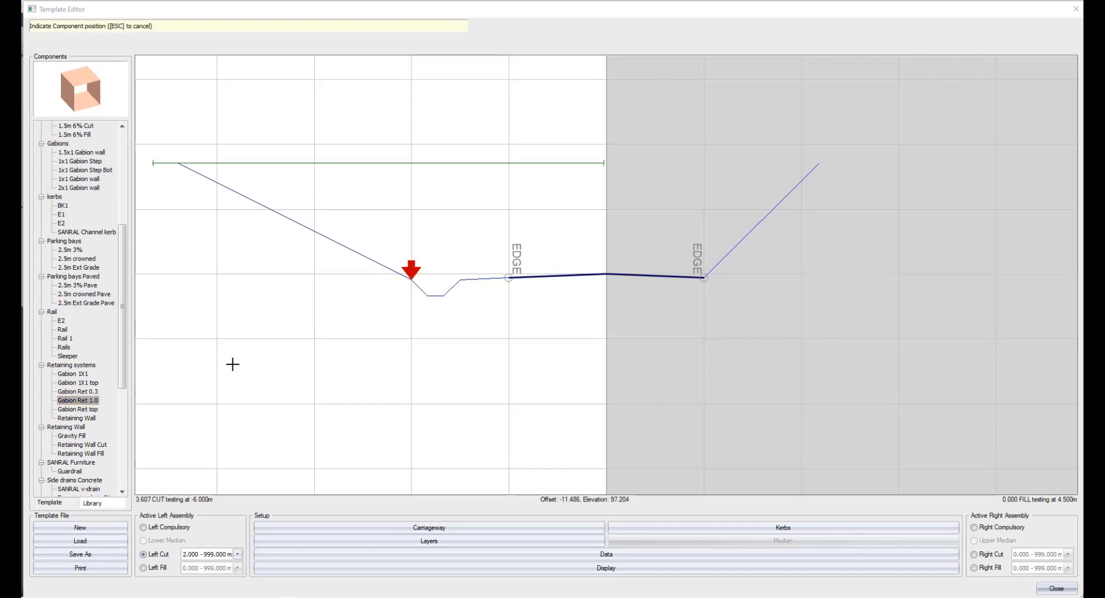
left_click(377, 298)
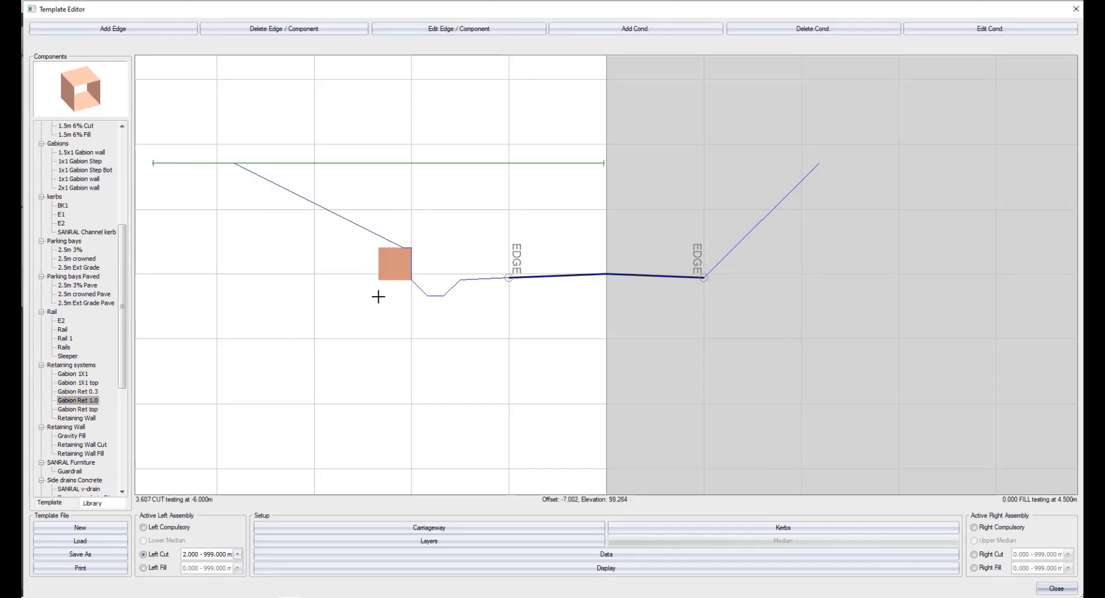
Stack two more Gabion Ret 1.0 components and a Gabion Ret top onto the left cut gabion.
right_click(75, 400)
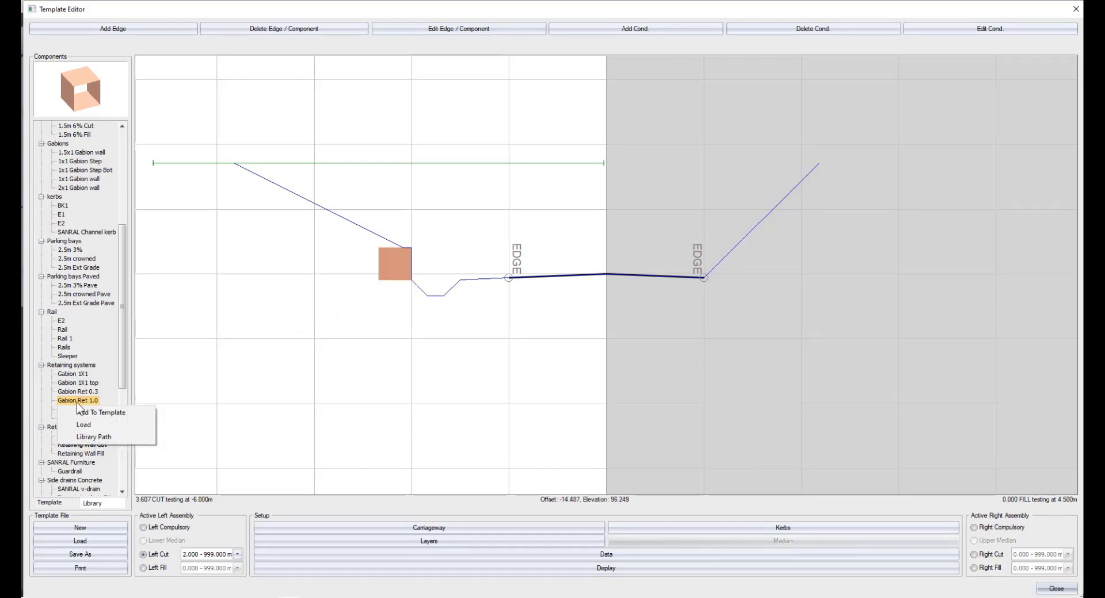
left_click(78, 410)
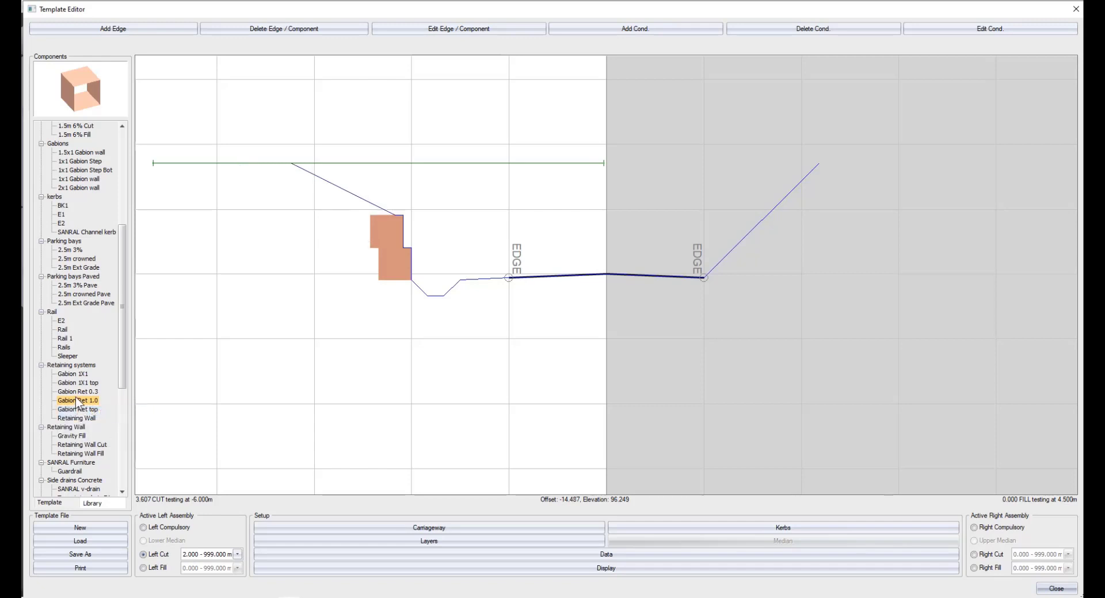
right_click(74, 399)
left_click(81, 410)
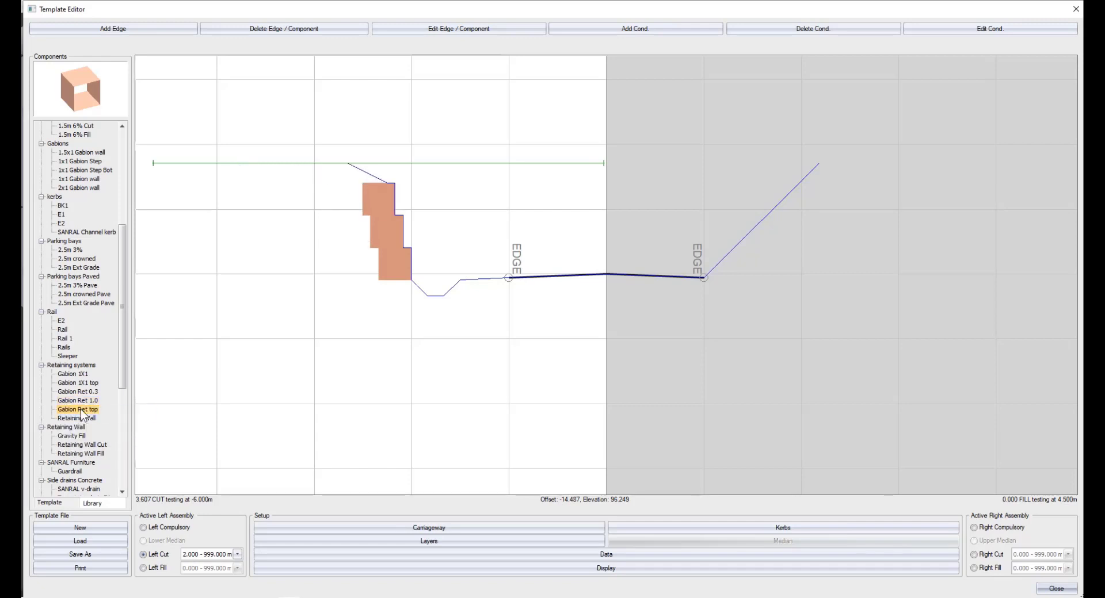
right_click(80, 409)
left_click(94, 418)
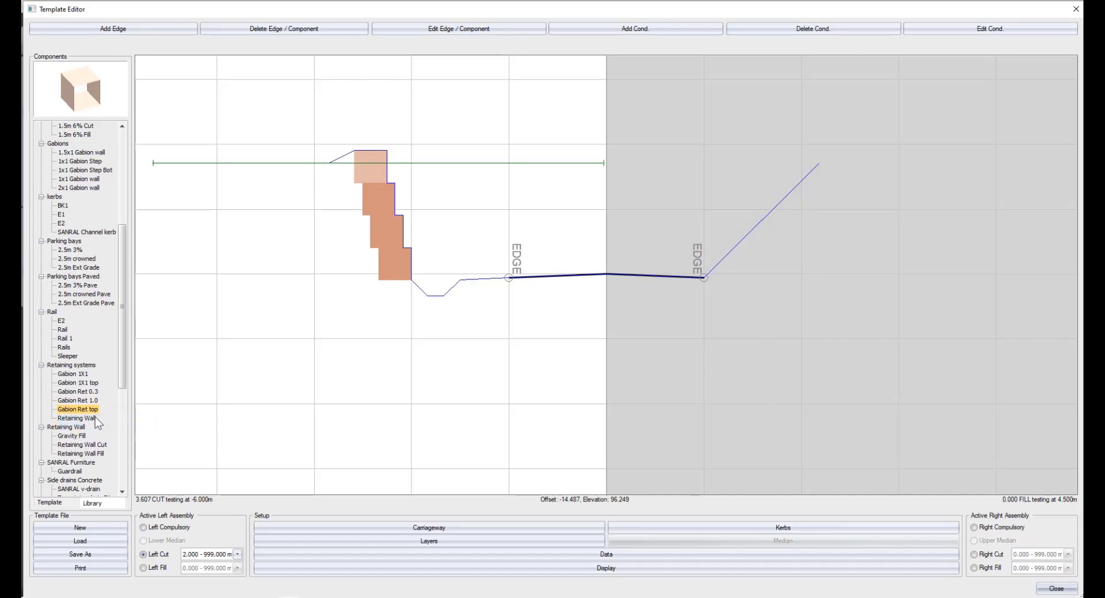
Mirror the whole left cut assembly to the other side of the template.
right_click(383, 364)
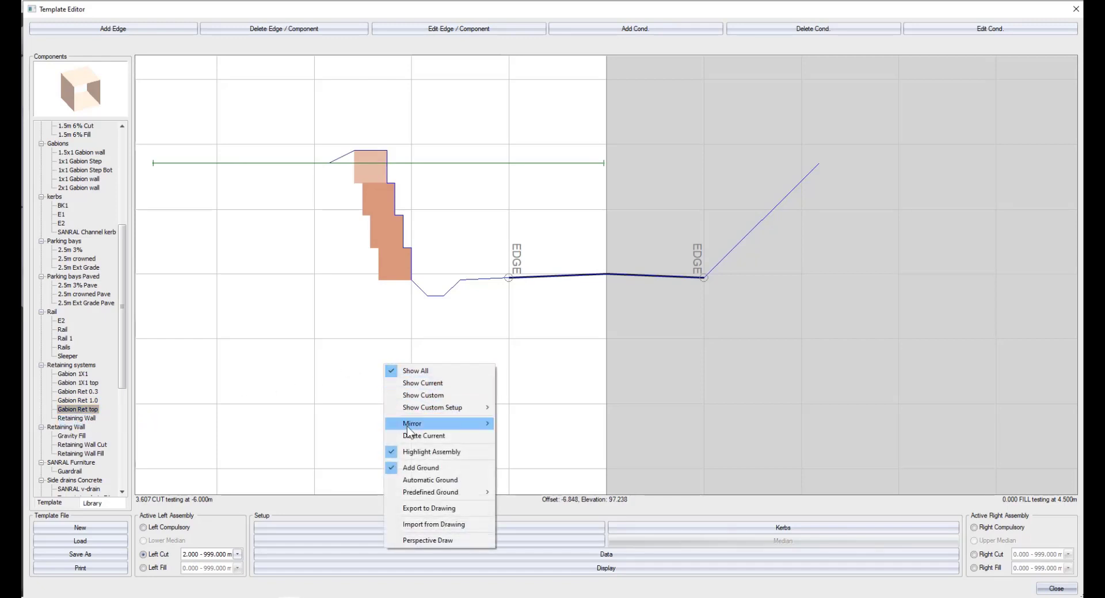
mouse_move(408, 429)
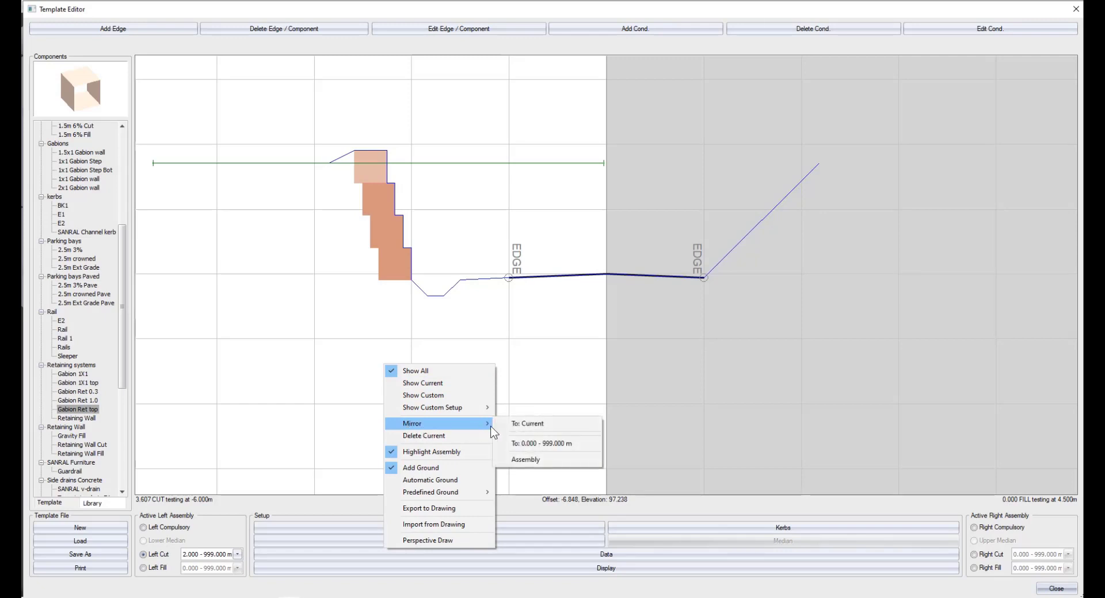
left_click(511, 461)
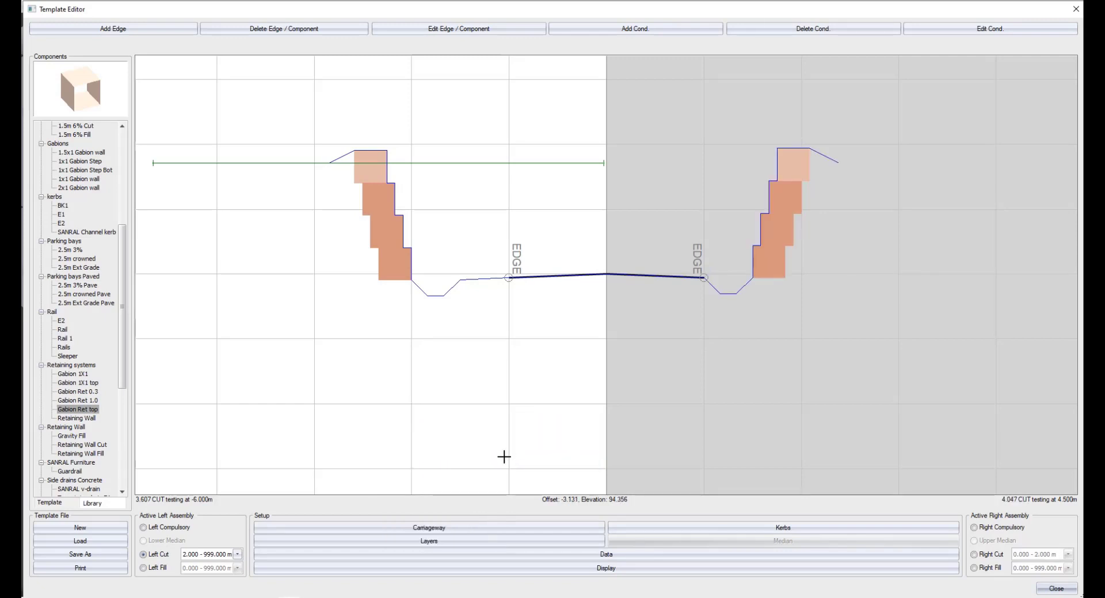
Make the left compulsory assembly active and mirror it to the other side of the template.
left_click(174, 528)
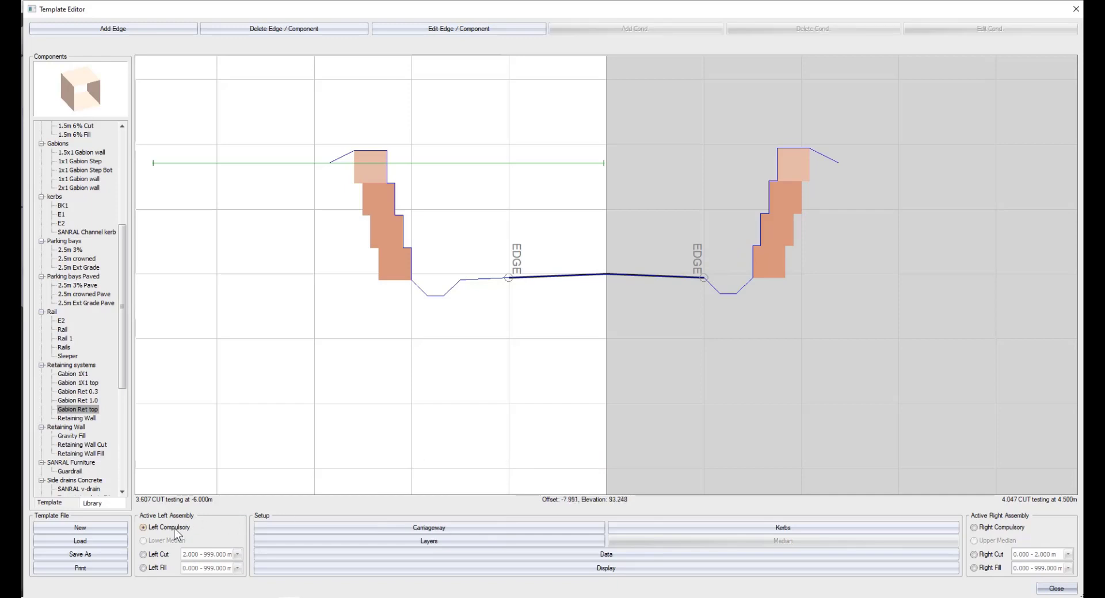
right_click(297, 363)
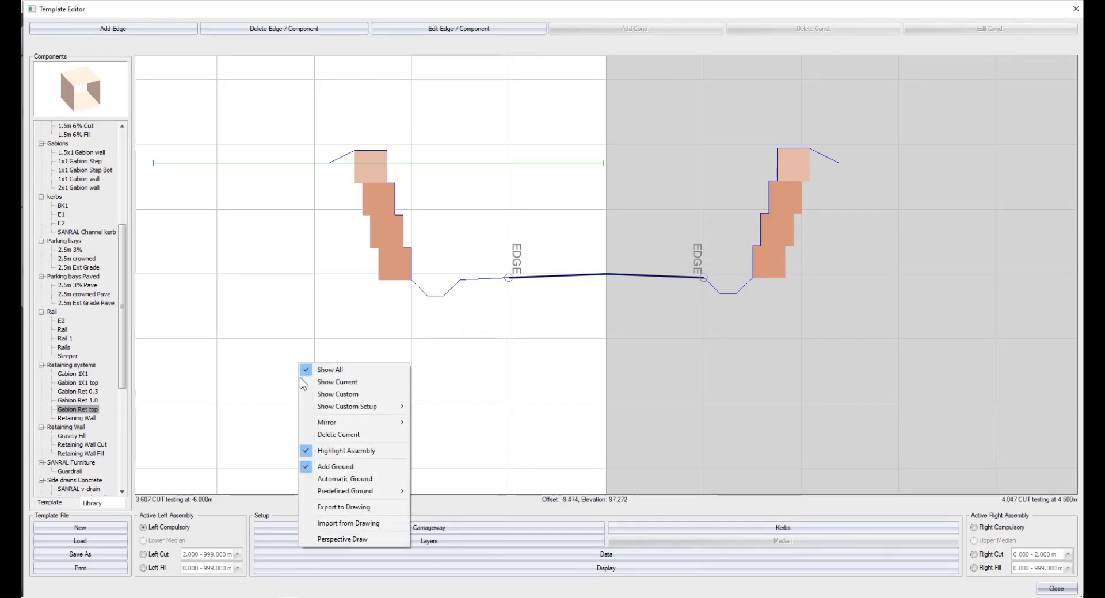
mouse_move(324, 425)
left_click(422, 421)
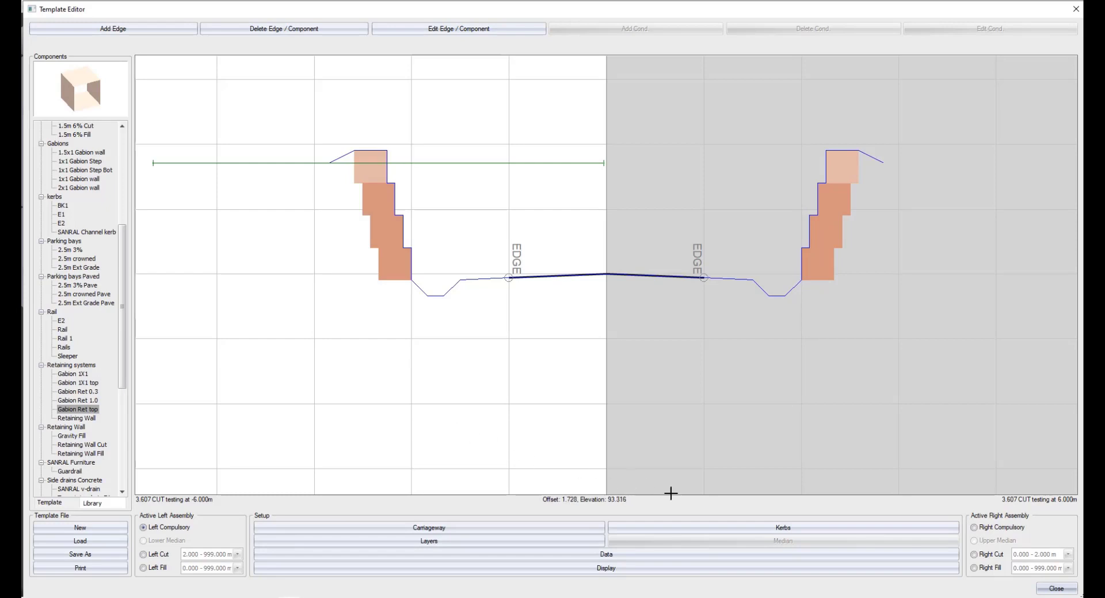
Set the left carriageway edge's test kerb to BK1+C1 In from the combination kerbs.
left_click(783, 527)
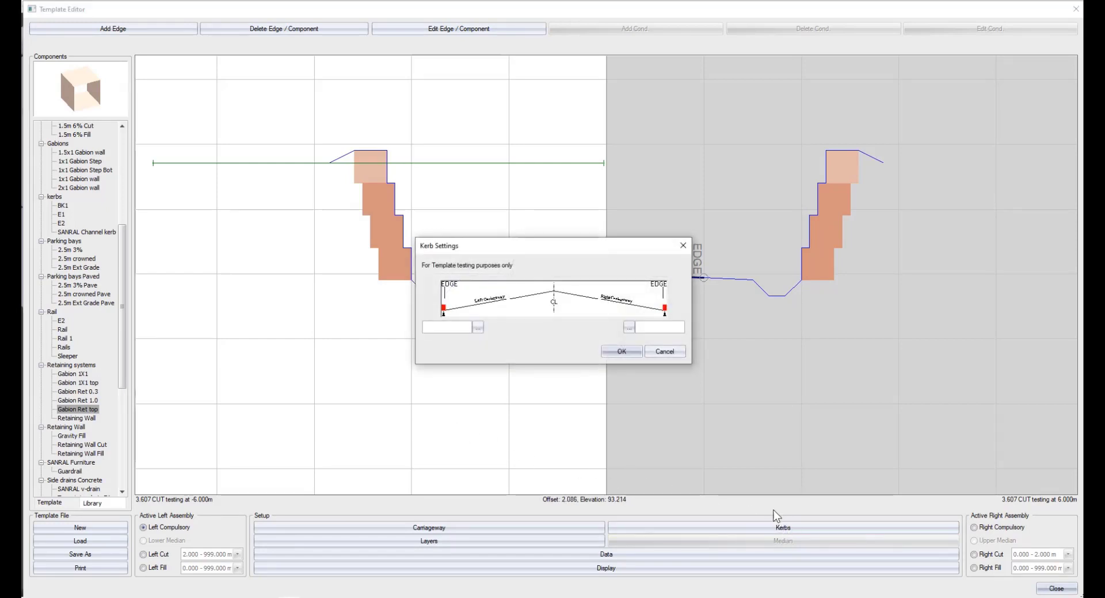
left_click(481, 327)
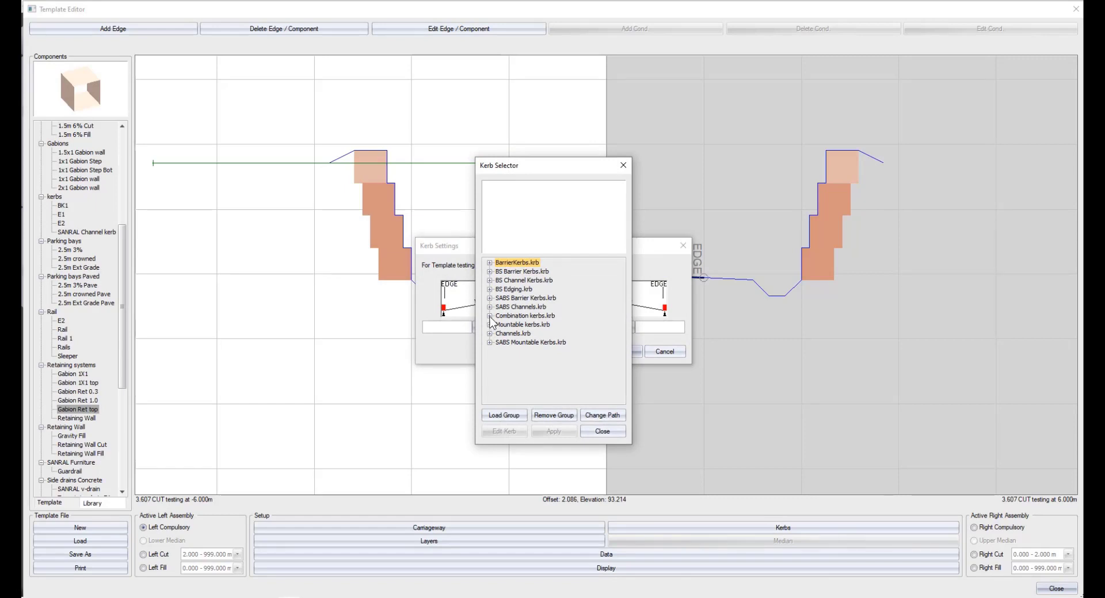
left_click(490, 316)
left_click(513, 360)
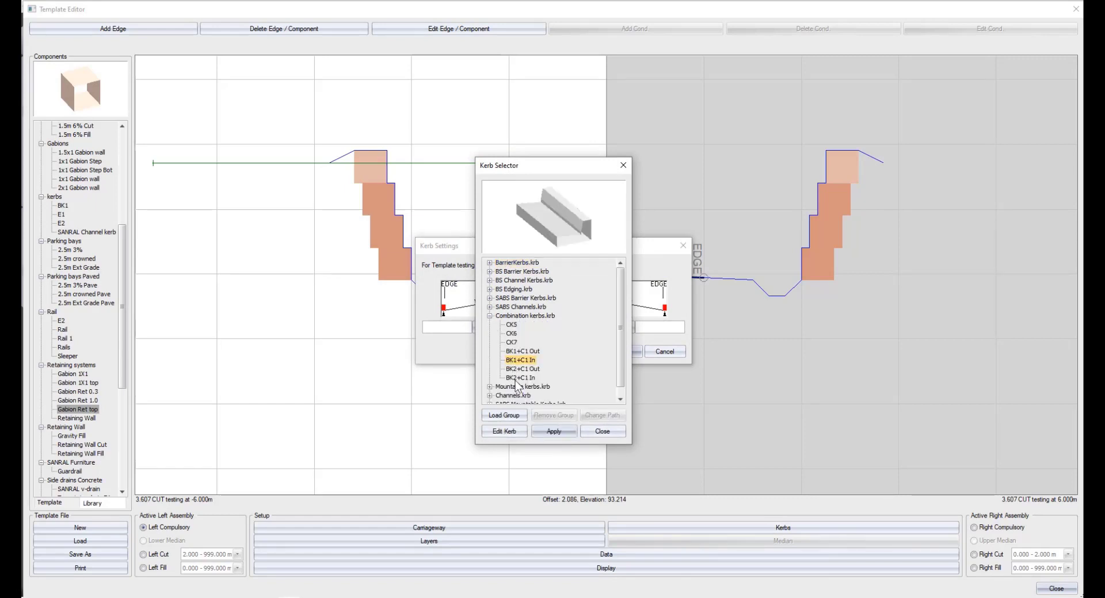
left_click(553, 432)
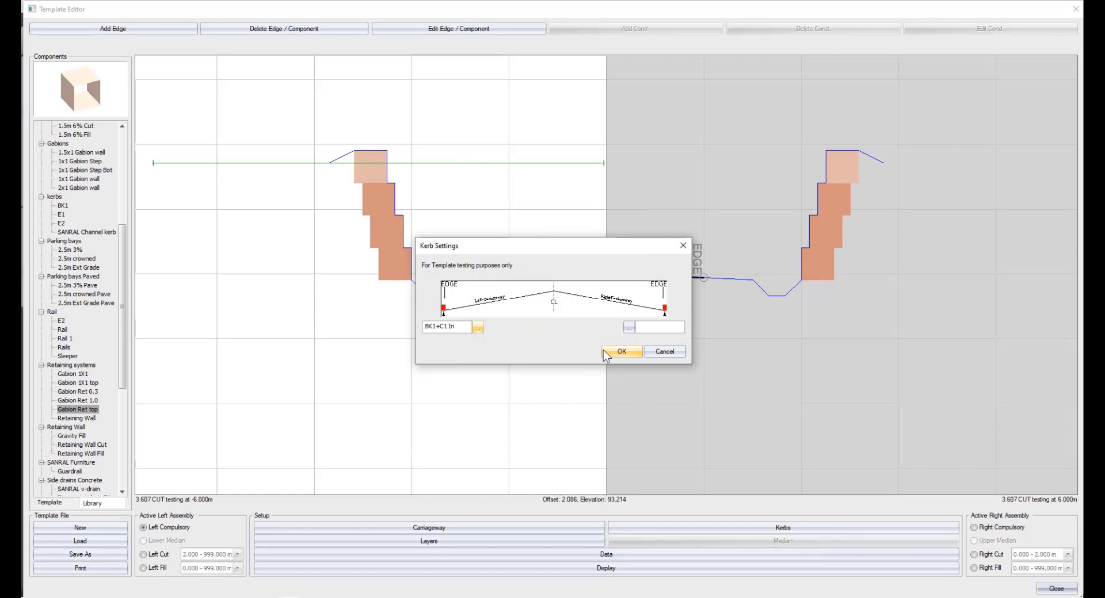
Select the BK1+C1 In combination kerb for the right carriageway edge and open it for editing.
left_click(629, 327)
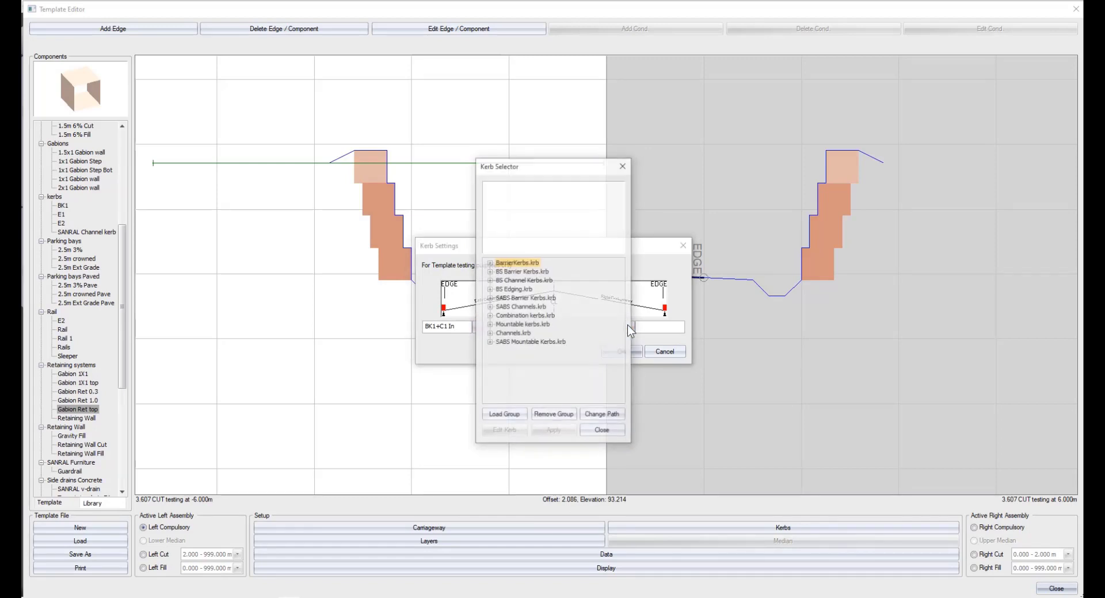
left_click(490, 315)
left_click(514, 361)
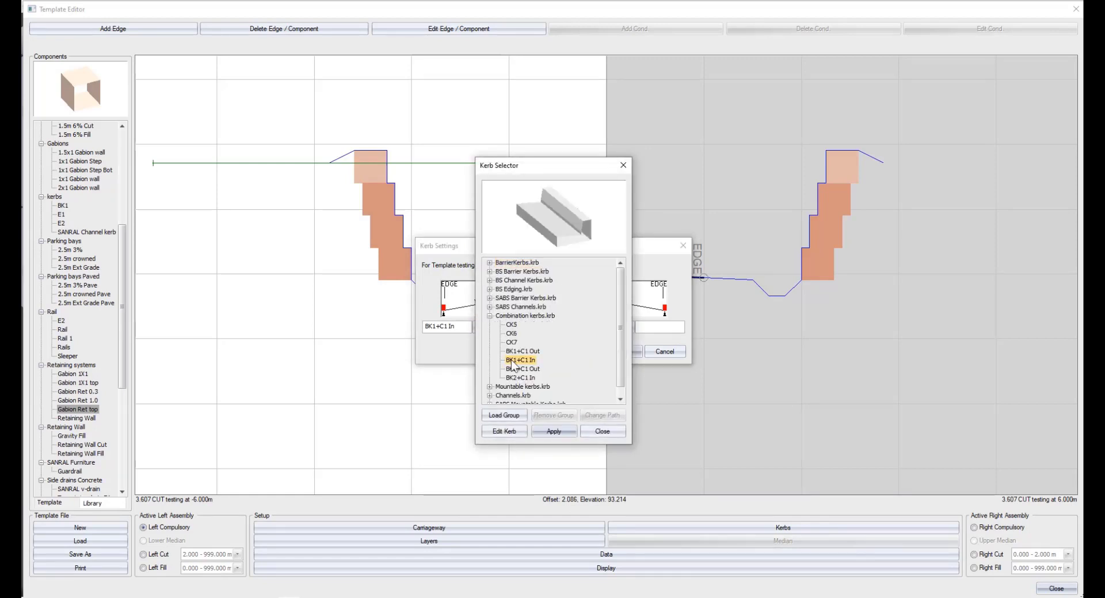
left_click(507, 432)
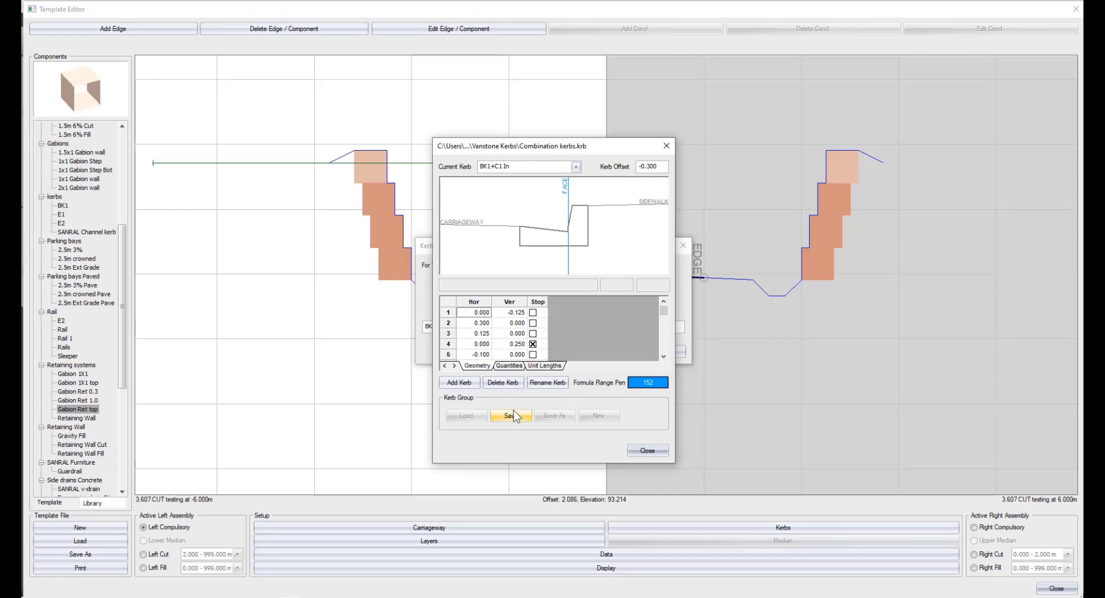
Examine the kerb's offset and its quantity types, formula options and description.
left_click_drag(663, 167, 629, 168)
left_click(511, 366)
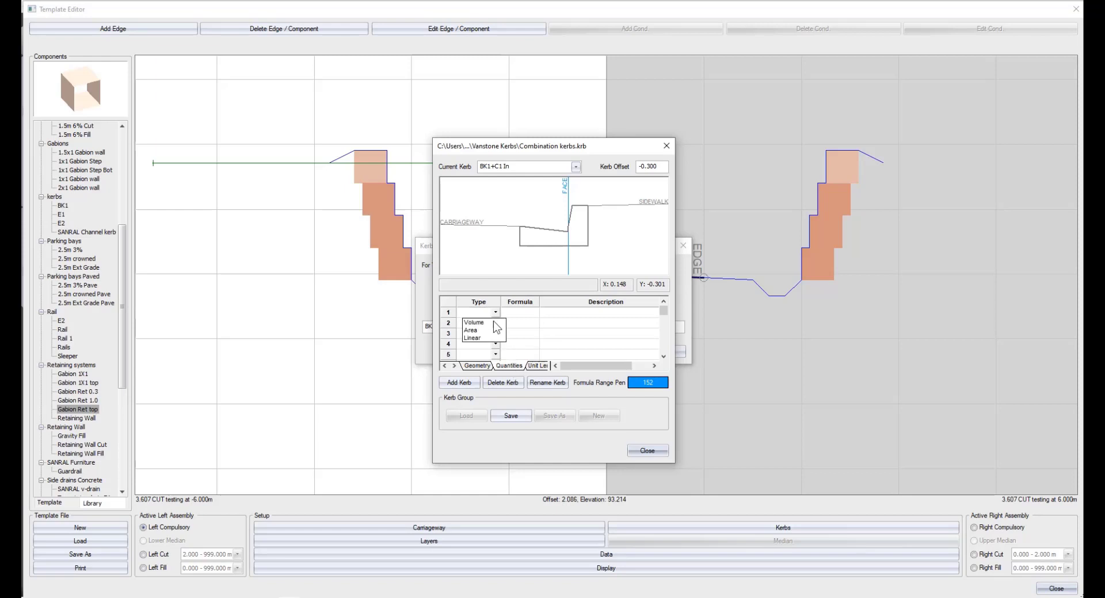
right_click(524, 311)
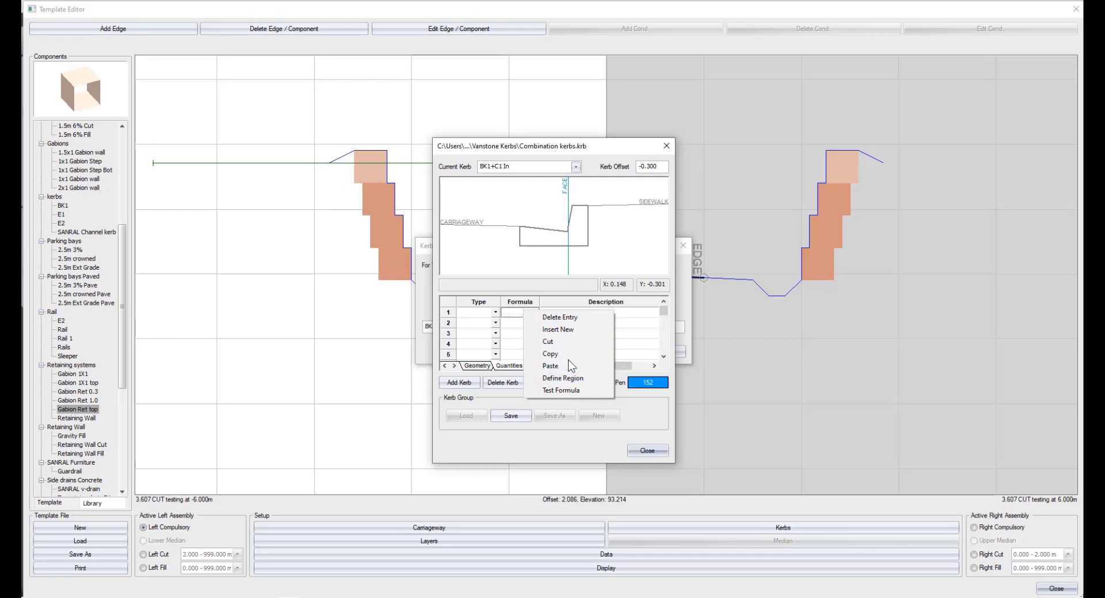
left_click(627, 312)
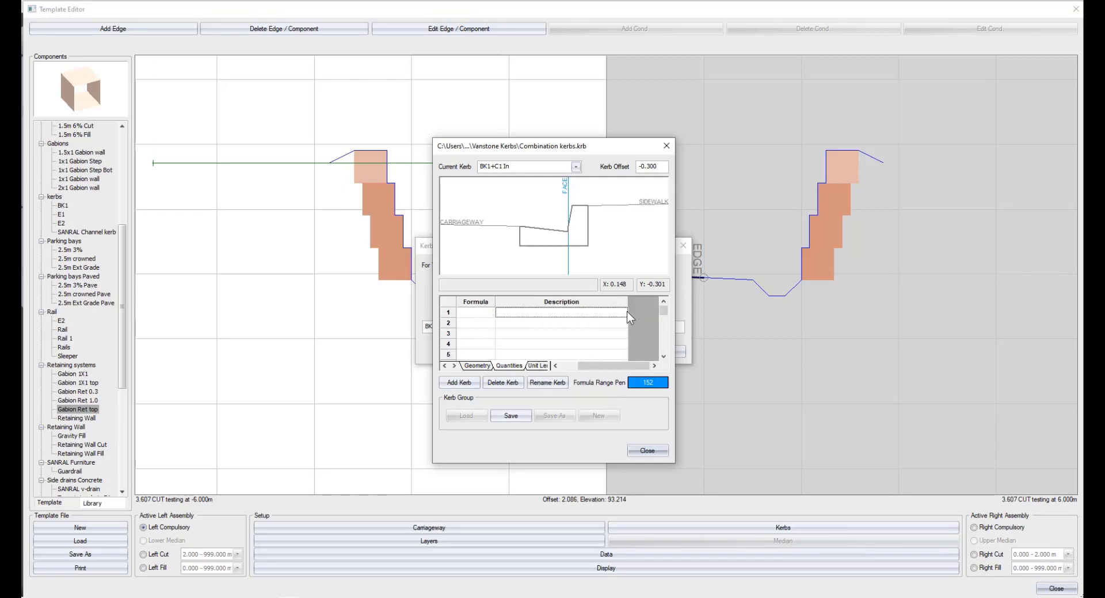
Set the BK1+C1 In kerb's minimum radius to 4 and its unit length to 1, and save the kerb group.
left_click(524, 367)
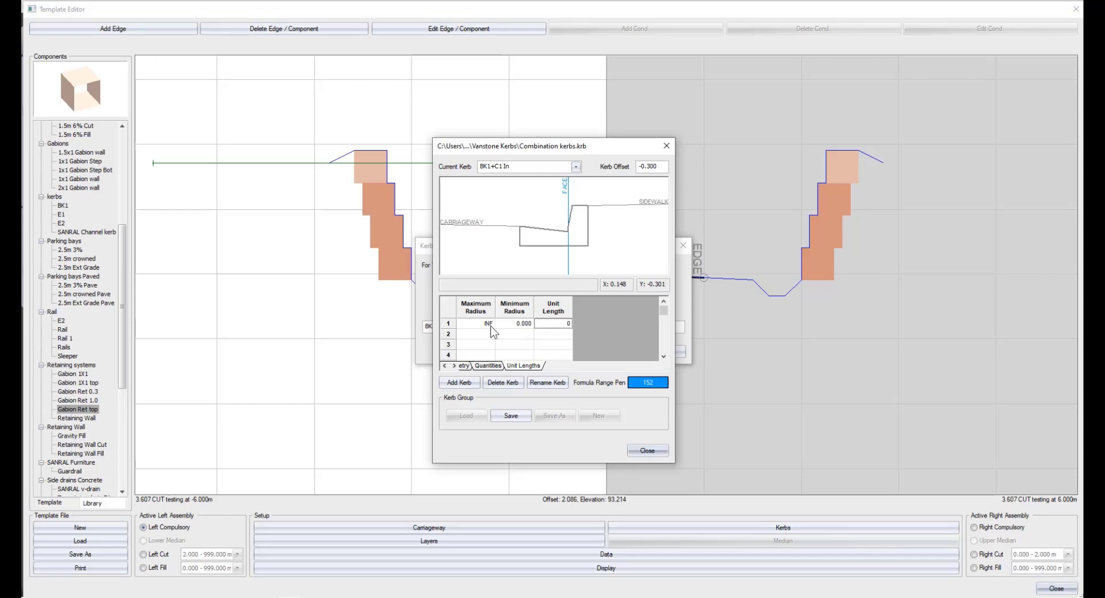
left_click(512, 325)
type("4")
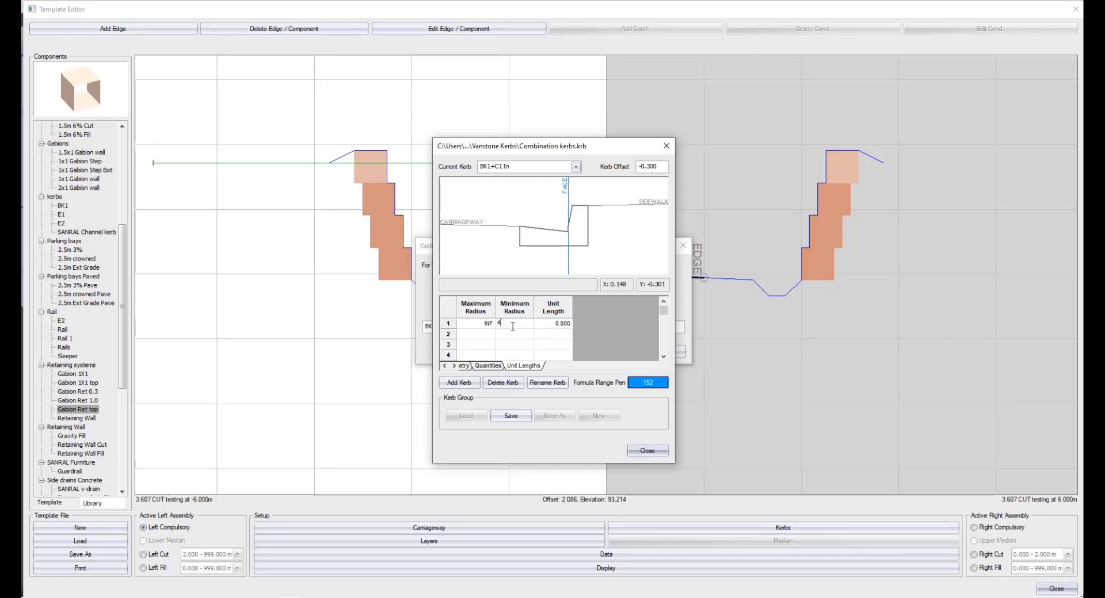
left_click(562, 325)
type("1")
left_click(511, 416)
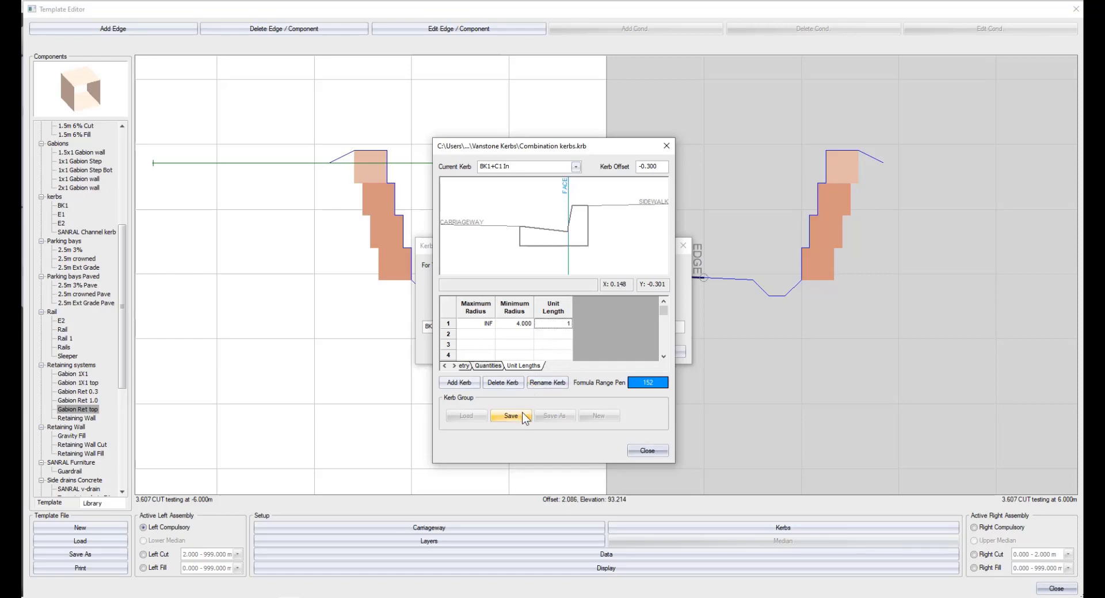
Finish editing the kerb, apply BK1+C1 In as the right carriageway edge's test kerb and accept the kerb settings.
left_click(643, 452)
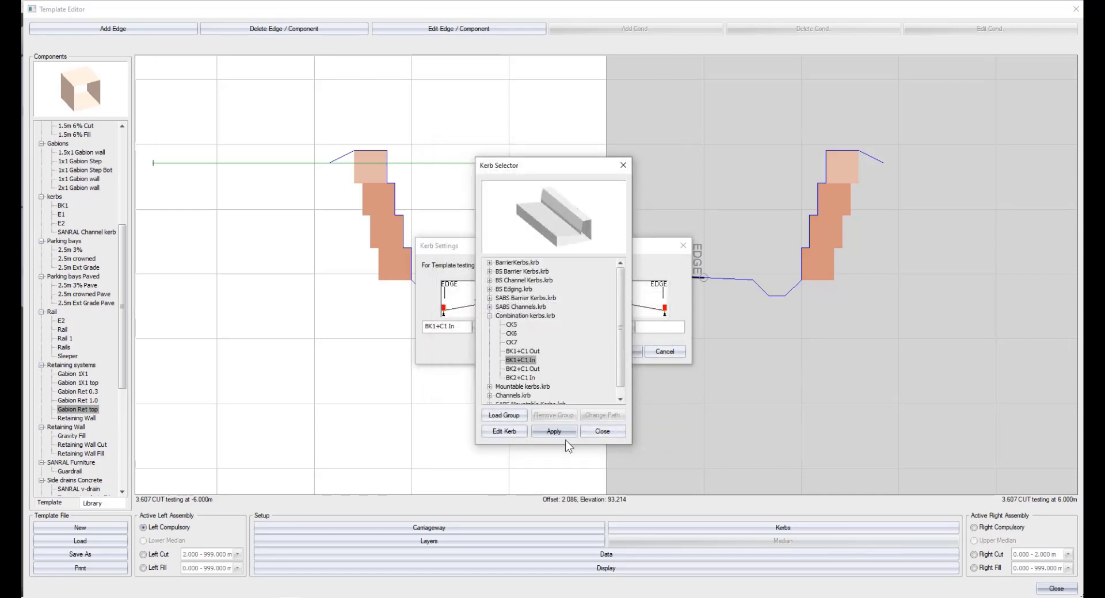
left_click(551, 431)
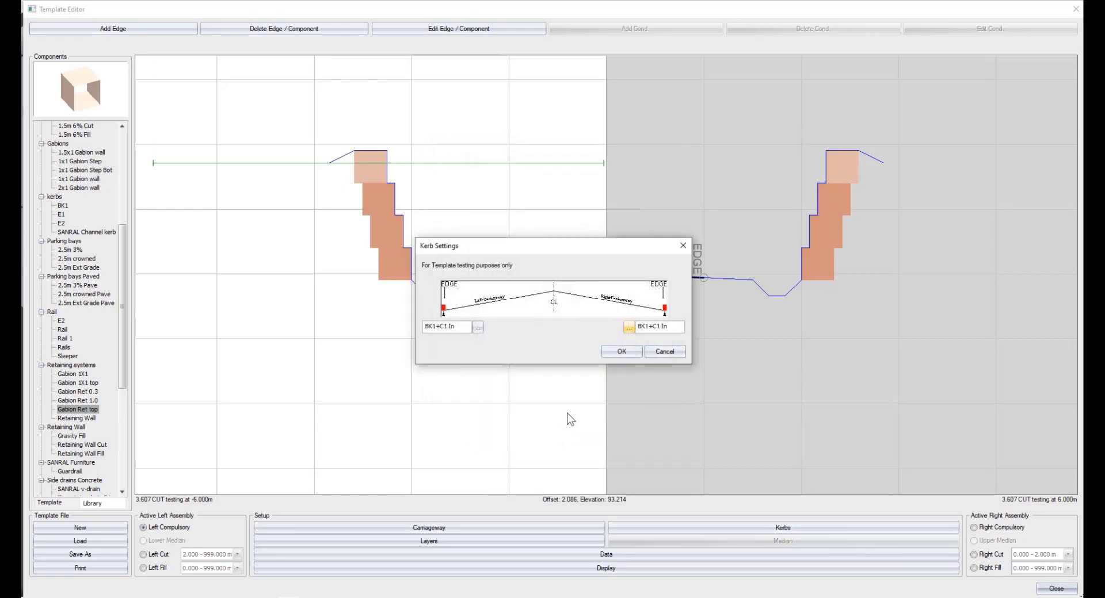
left_click(611, 352)
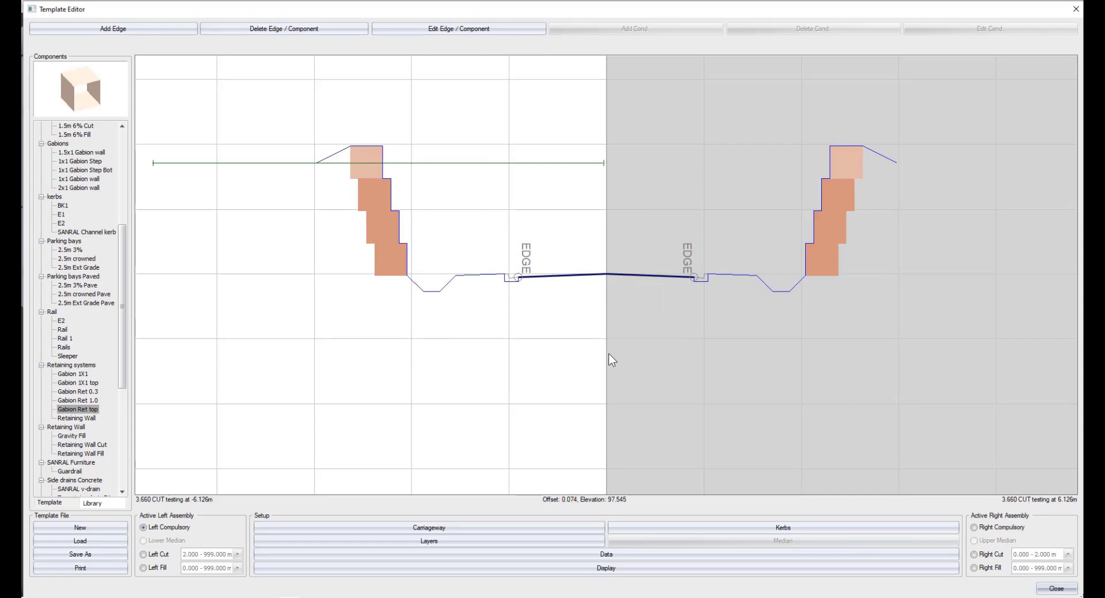
Open the TRH 4 pavement designer from the first row of the left layers data.
left_click(448, 539)
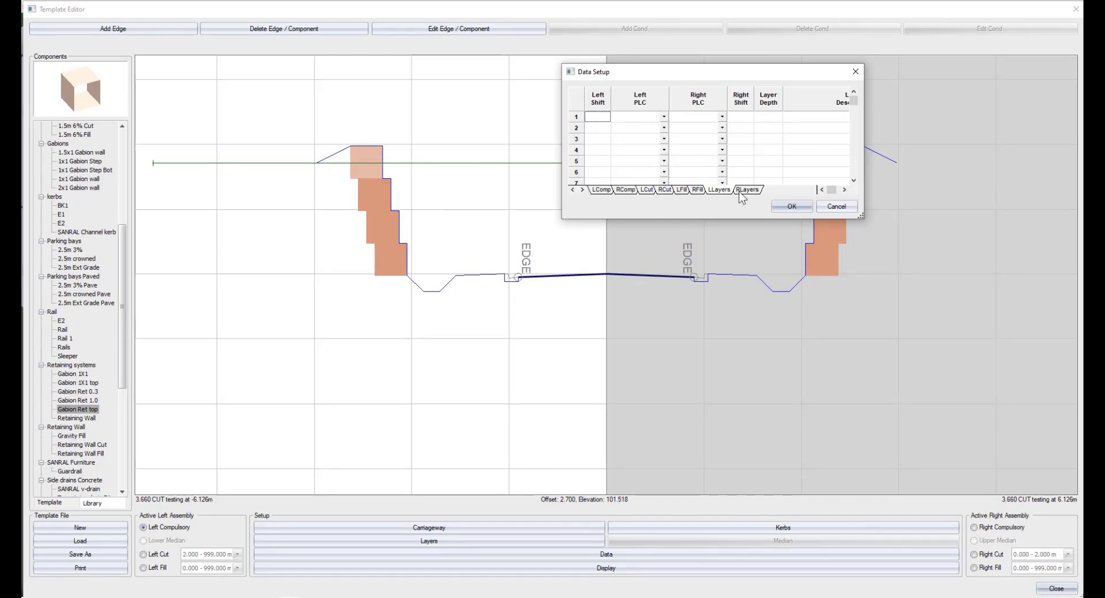
left_click(813, 119)
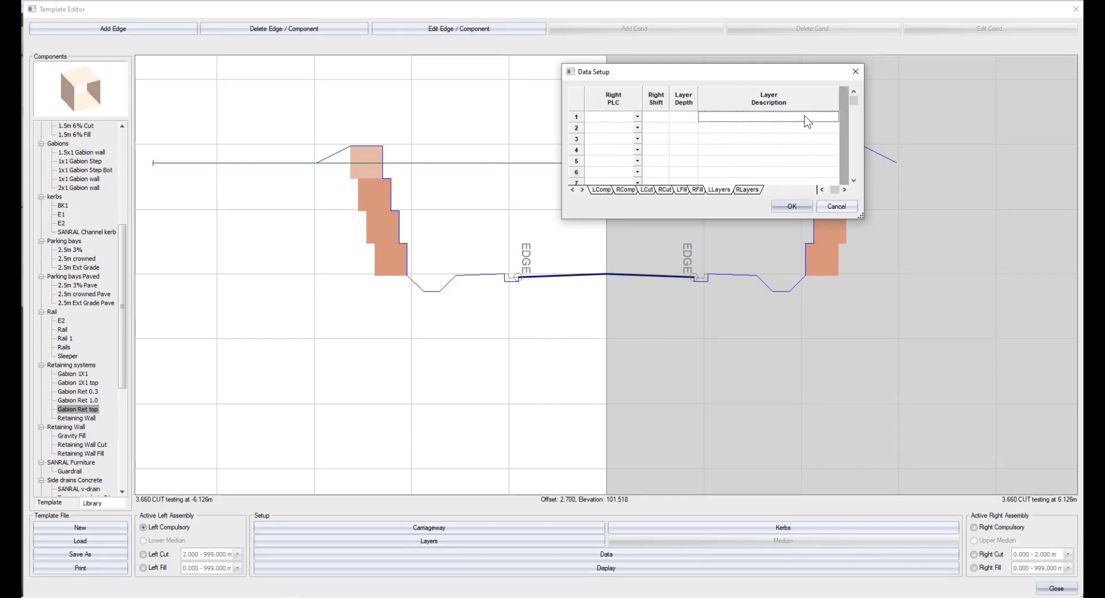
right_click(812, 118)
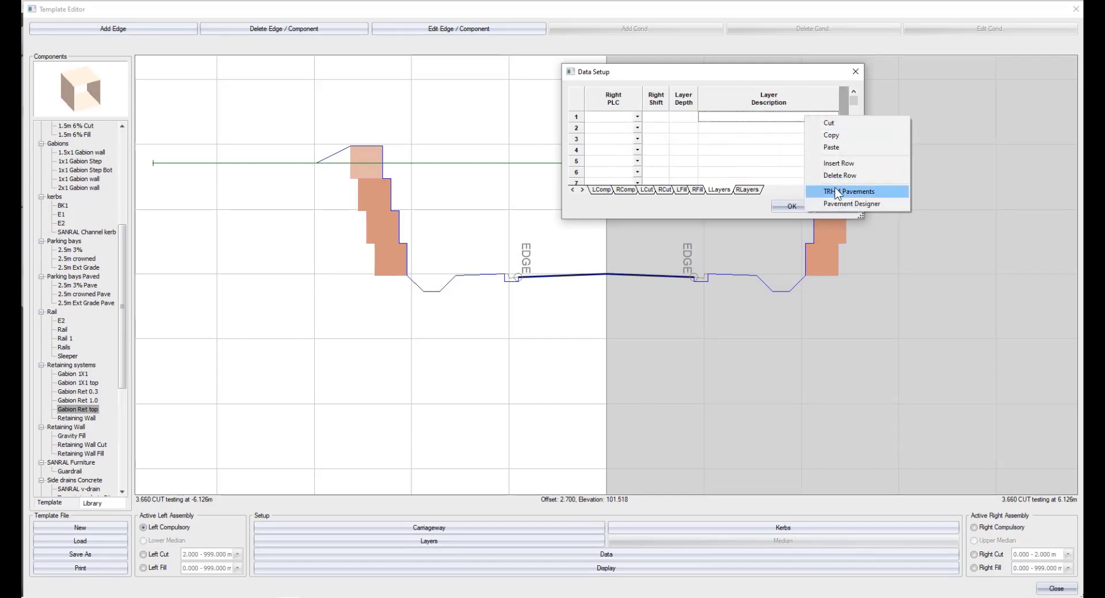
left_click(835, 192)
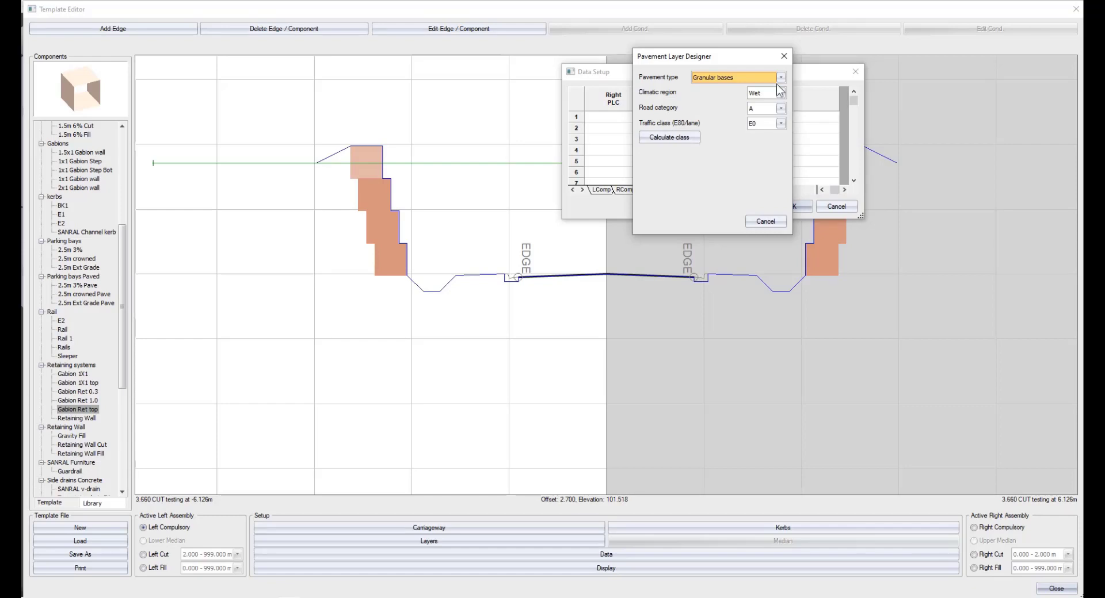
Examine the climatic region, road category and traffic class options and the cumulative E80 calculator.
left_click(781, 93)
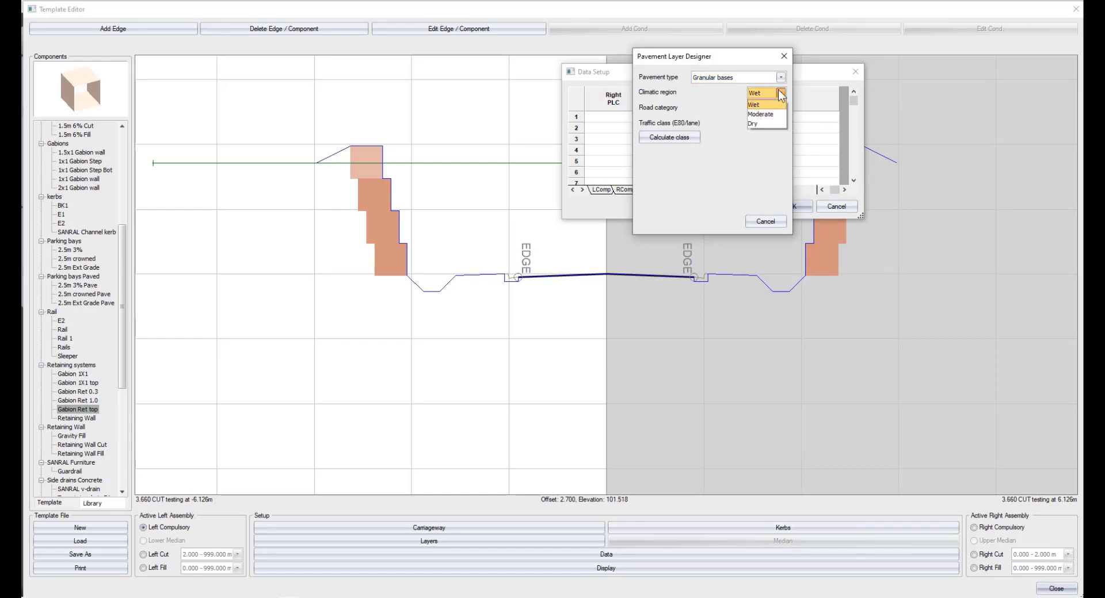
left_click(778, 89)
left_click(782, 107)
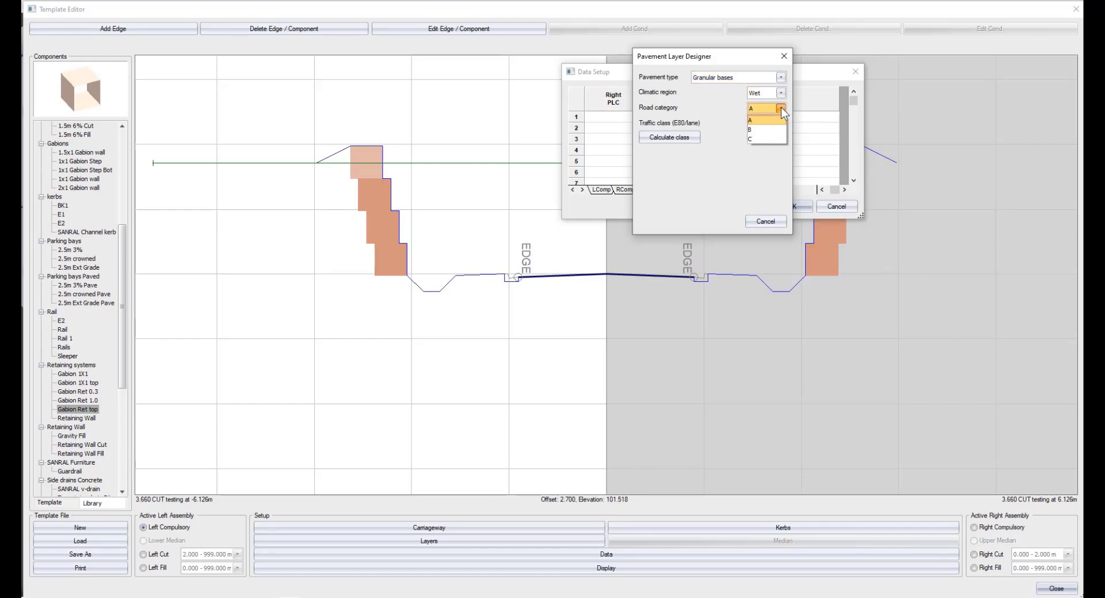
left_click(782, 119)
left_click(781, 124)
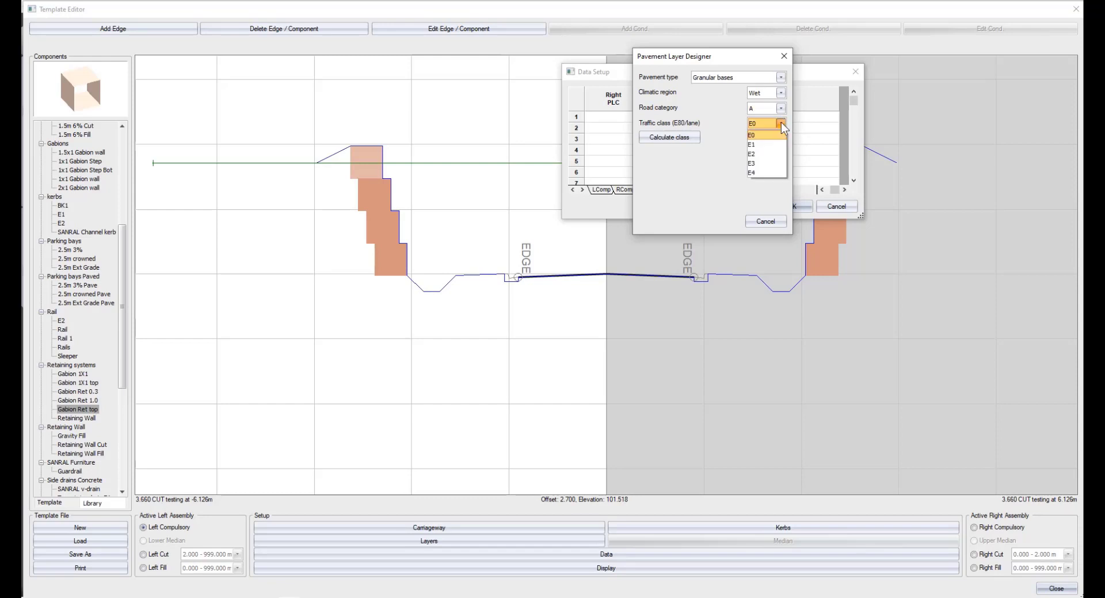
left_click(782, 122)
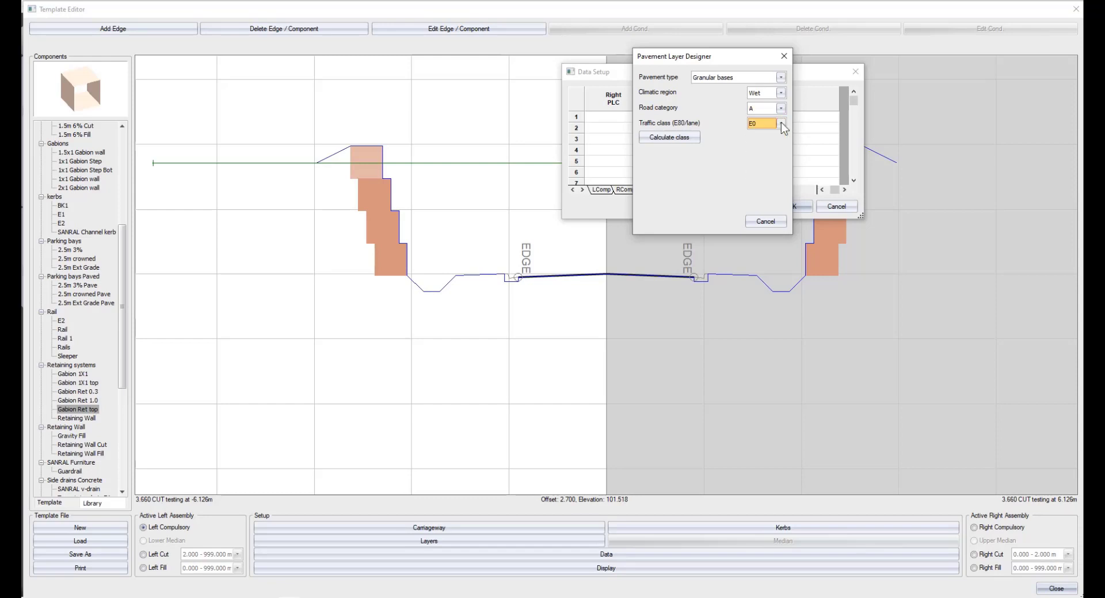
left_click(689, 137)
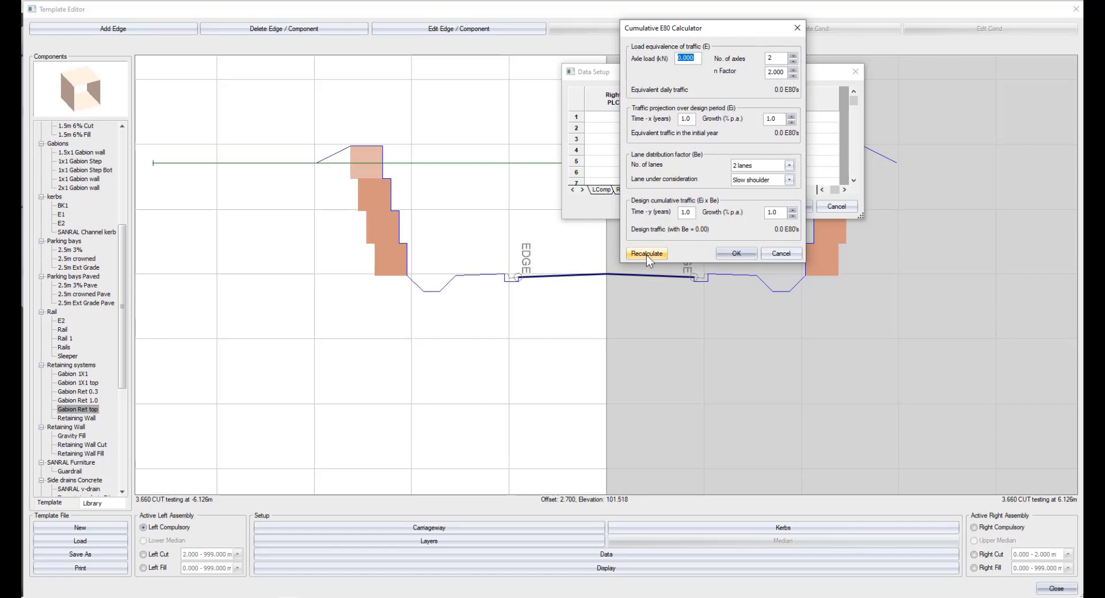
left_click(776, 260)
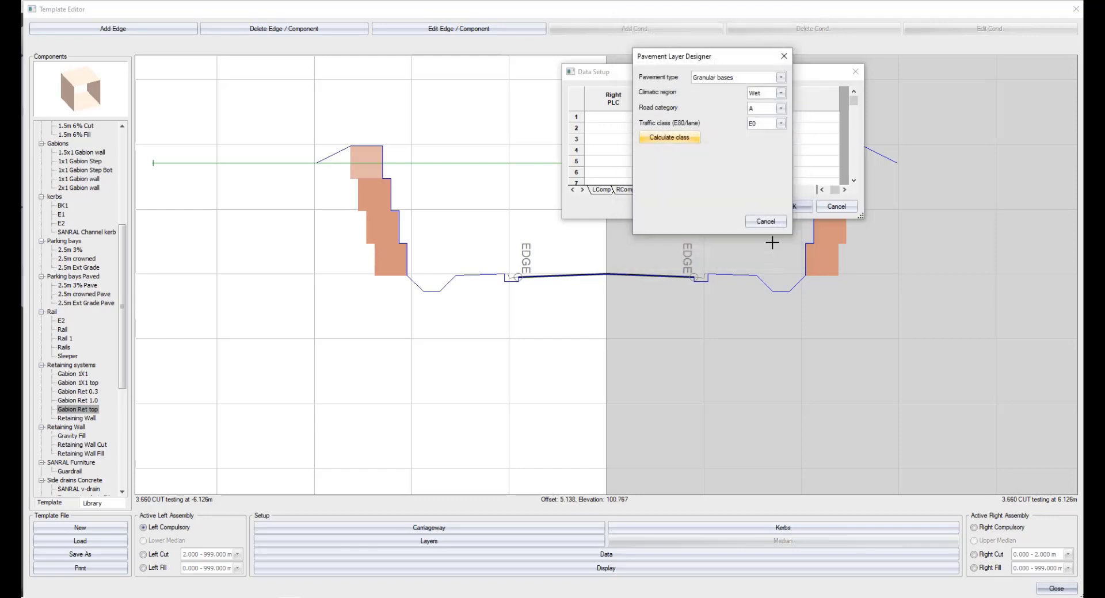
Choose Bitumen hot-mix bases with traffic class E3 and insert the pavement design made of AG, BC/BS, C3 and C4 layers.
left_click(737, 76)
left_click(737, 96)
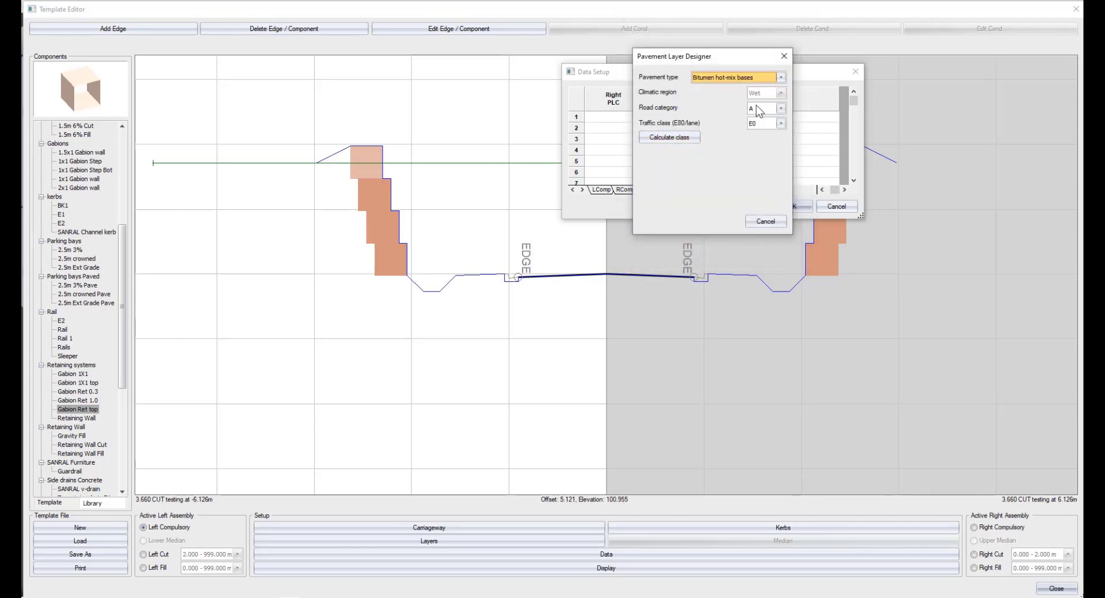
left_click(760, 124)
left_click(762, 155)
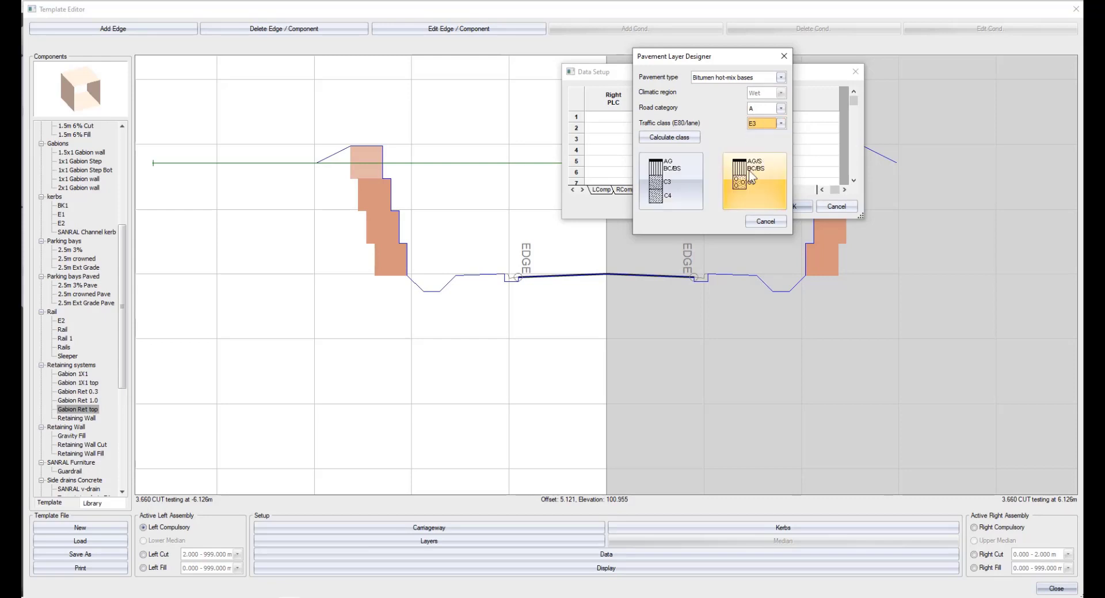
left_click(683, 181)
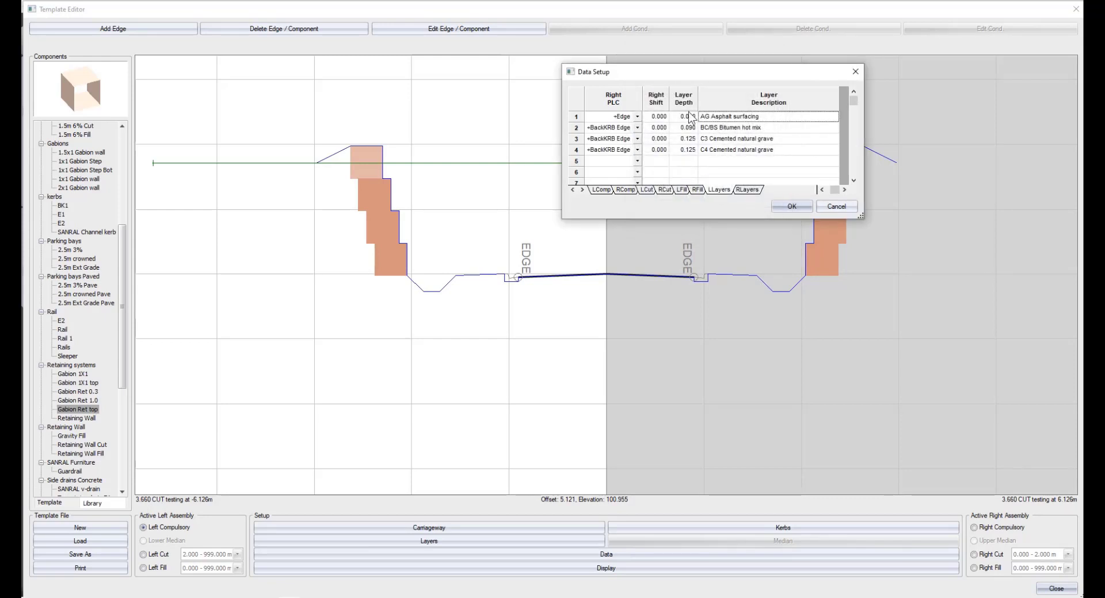
Set the left shift to 0.15 for the C3 layer and 0.3 for the C4 layer.
left_click(685, 152)
left_click(821, 189)
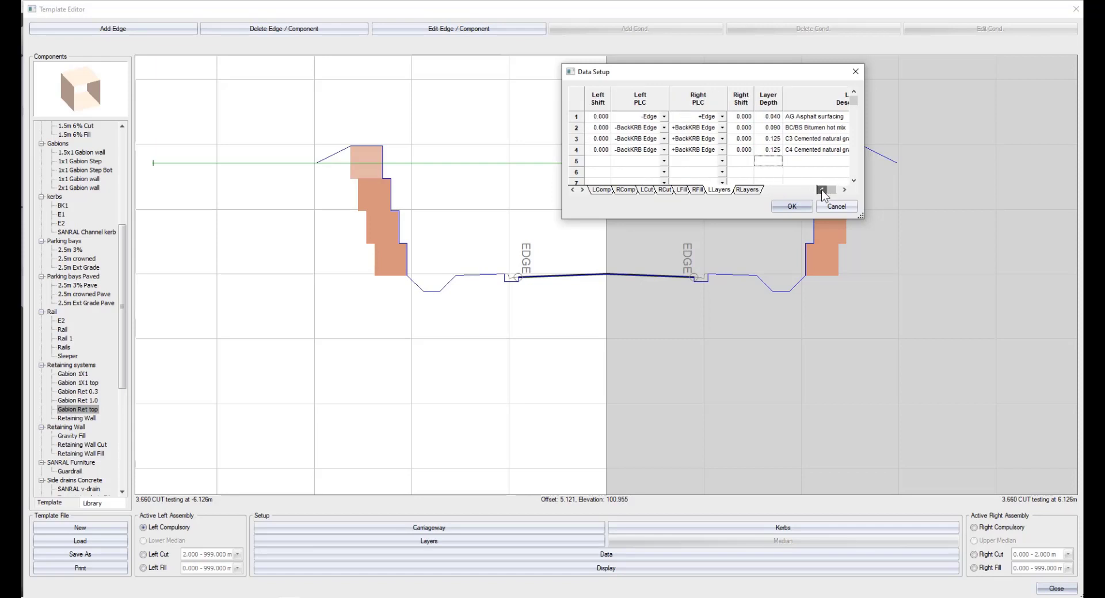
left_click(664, 116)
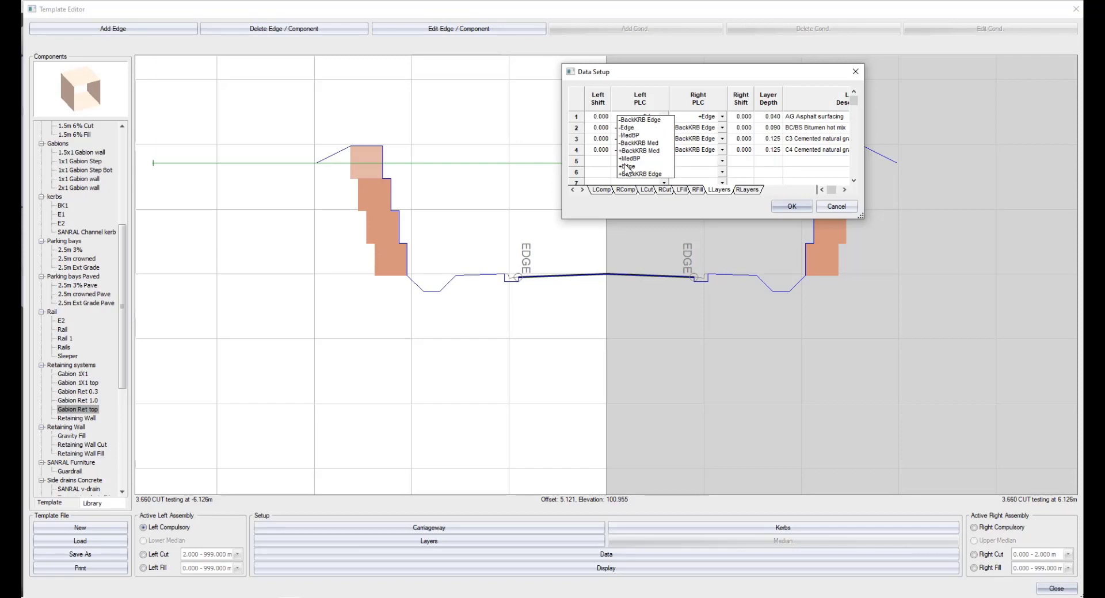
left_click(690, 105)
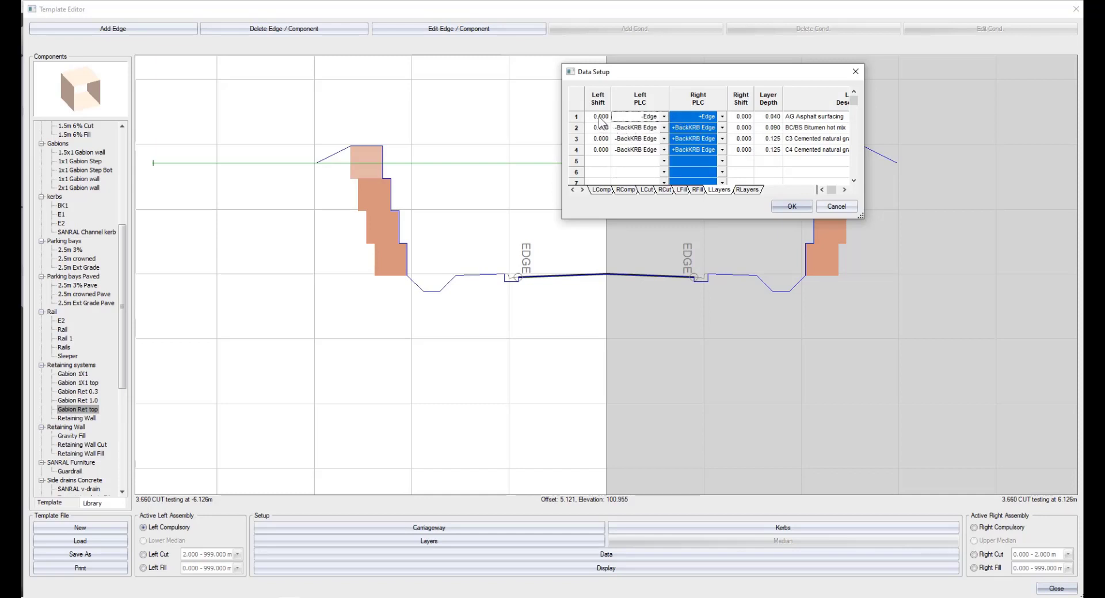
left_click(601, 141)
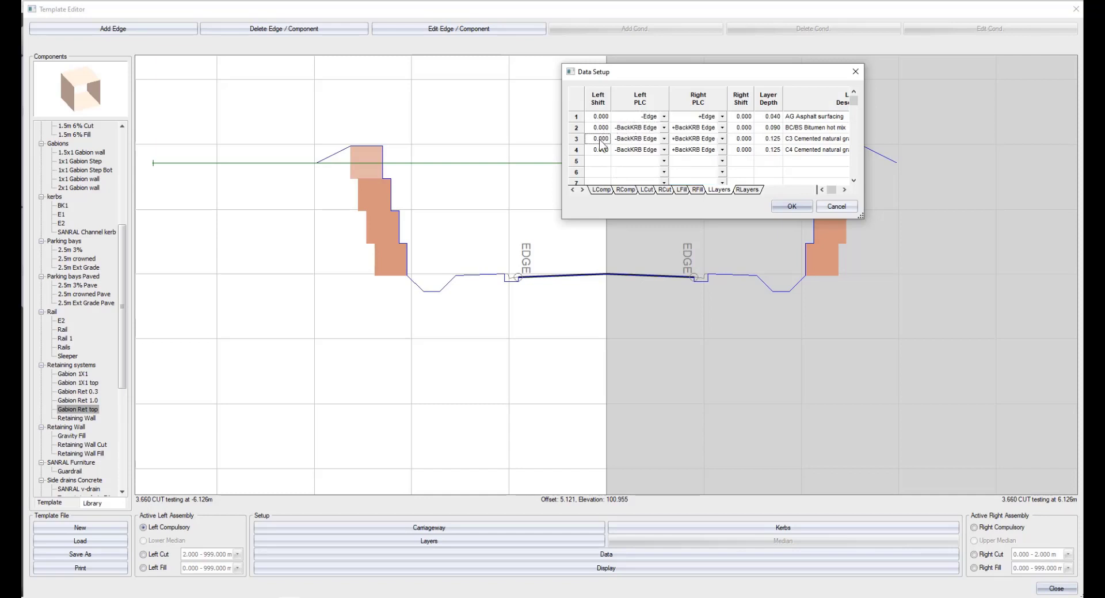
double_click(600, 140)
type("0.15")
double_click(594, 149)
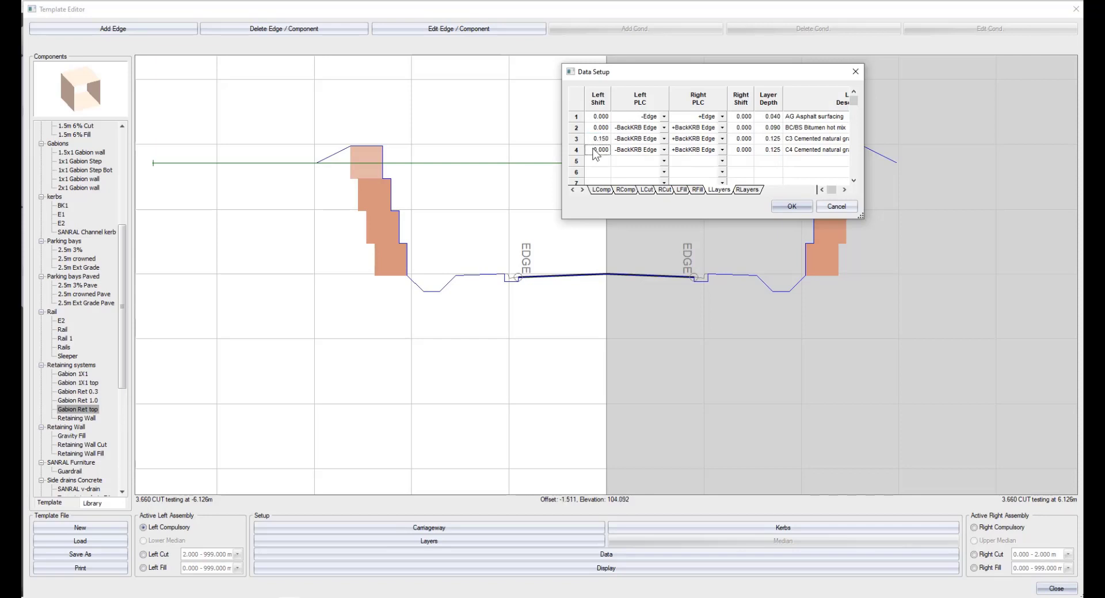
type("0.3")
Copy the four layers' left shift values into the right shift column and accept the layer setup.
left_click(590, 118)
left_click_drag(591, 124, 592, 149)
right_click(589, 146)
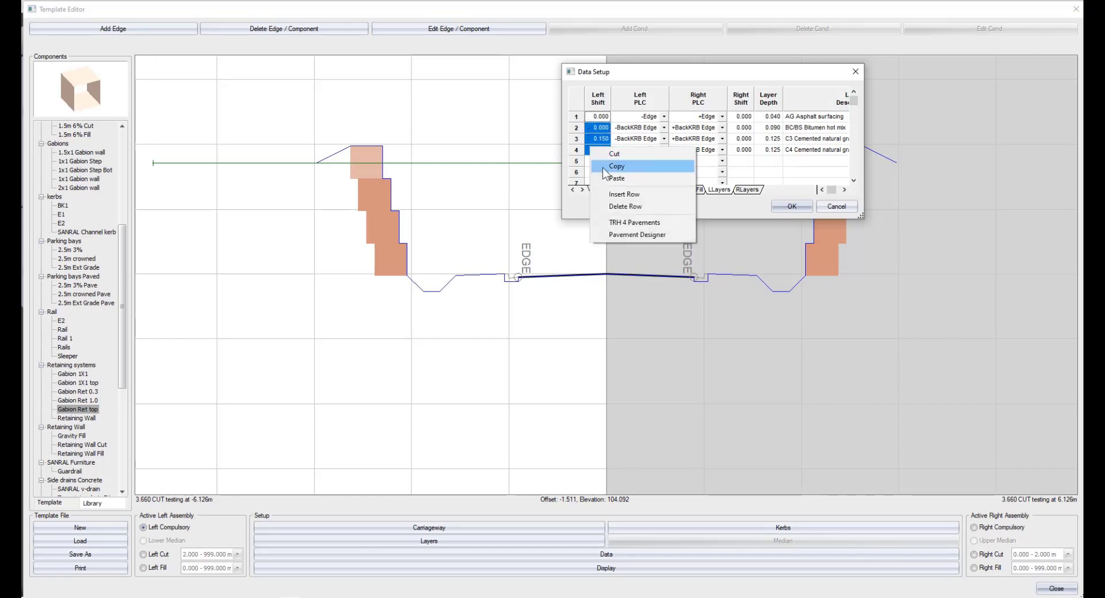
left_click(602, 167)
right_click(740, 121)
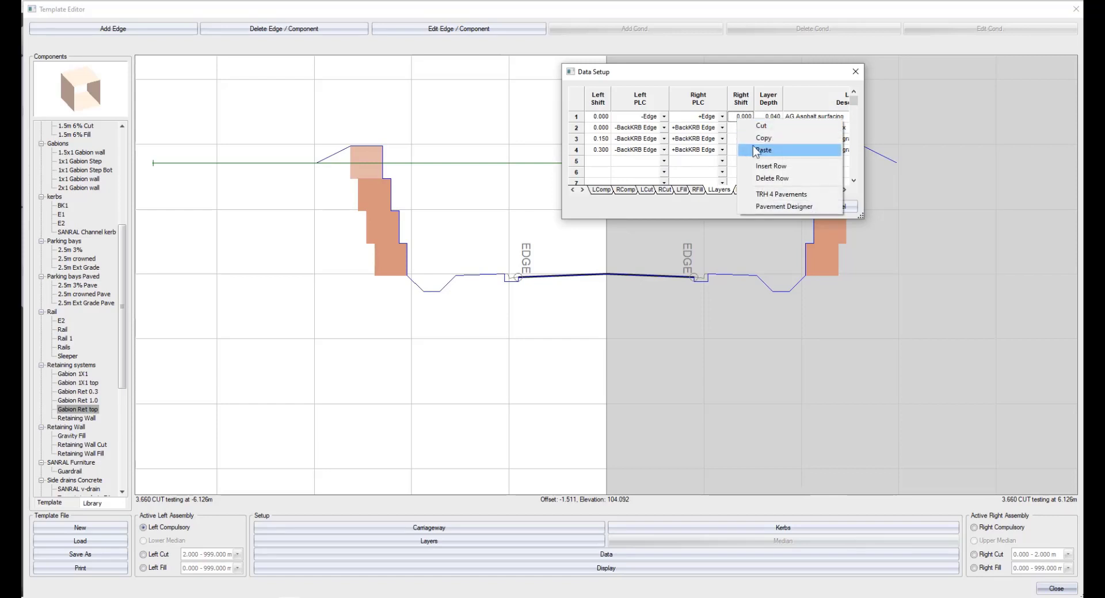
left_click(762, 150)
left_click(789, 207)
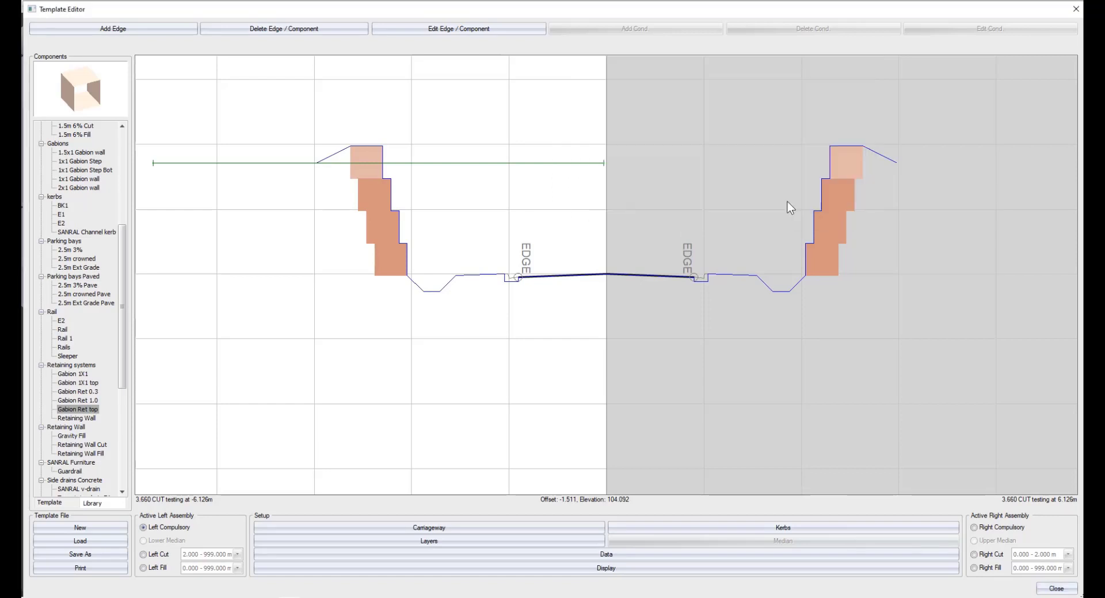
Change the template carriageway type to Dual.
left_click(448, 533)
left_click(537, 241)
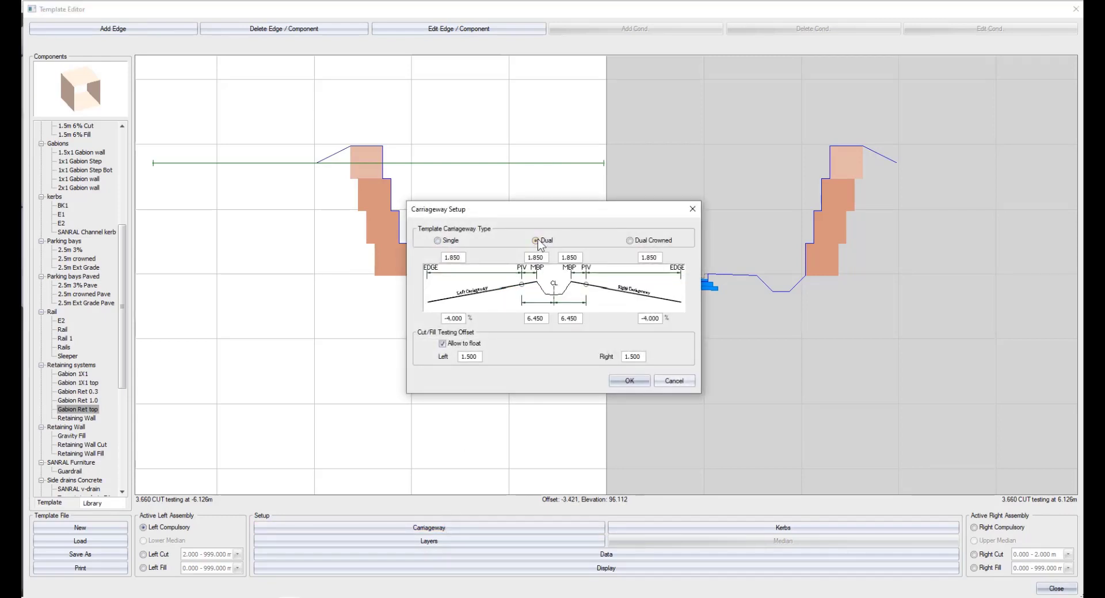
left_click(628, 381)
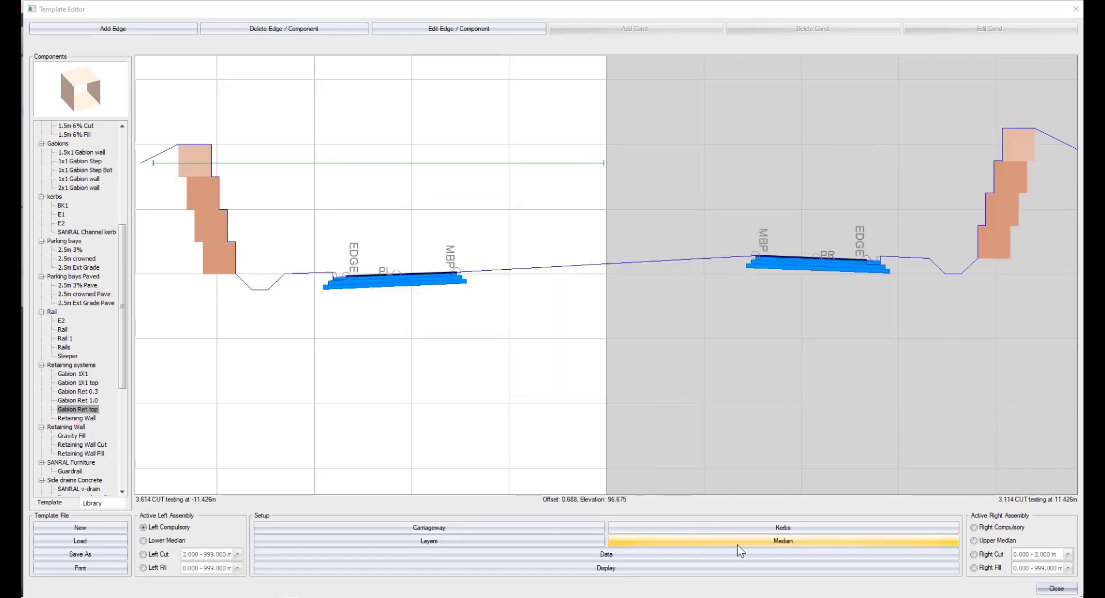
Set the median join type to Slope (1:X) with lower and upper median slopes of -1.
left_click(738, 545)
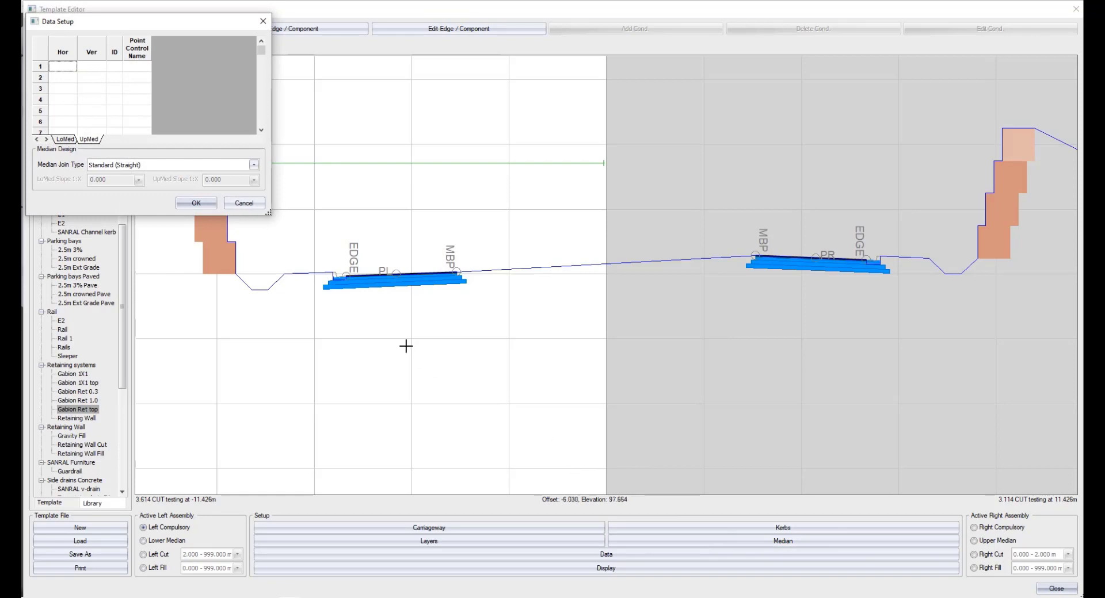
left_click(153, 165)
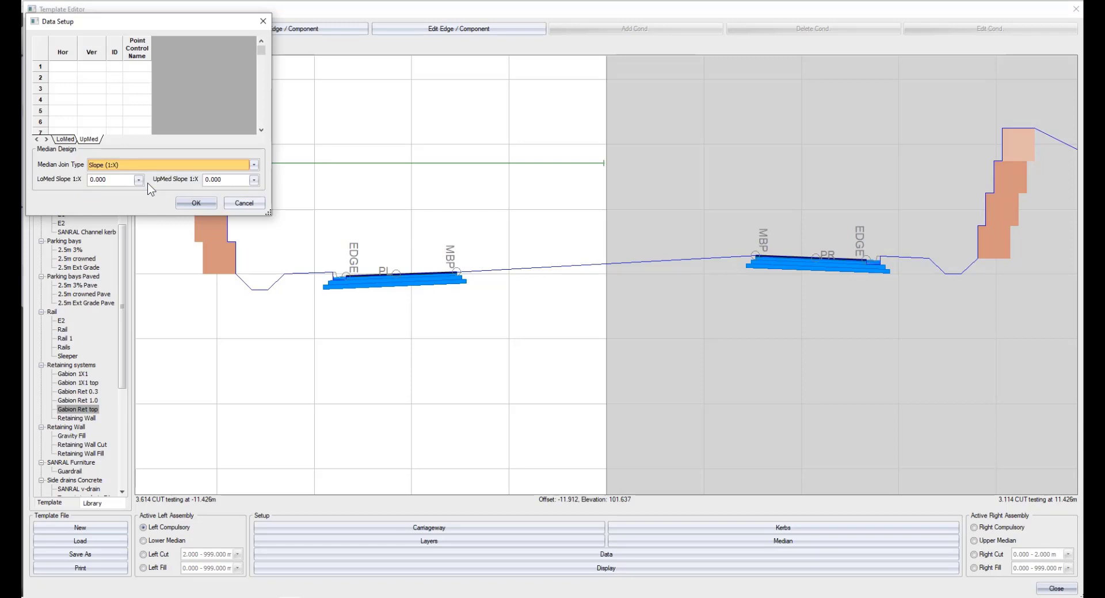
left_click(129, 182)
type("-1")
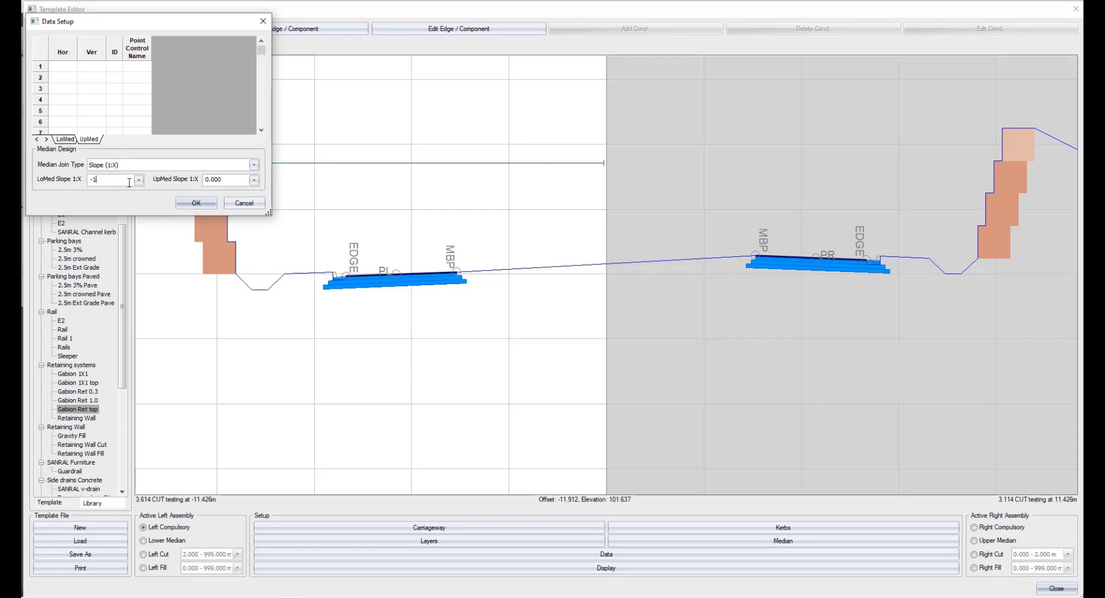
key("Tab")
type("-1")
left_click(182, 203)
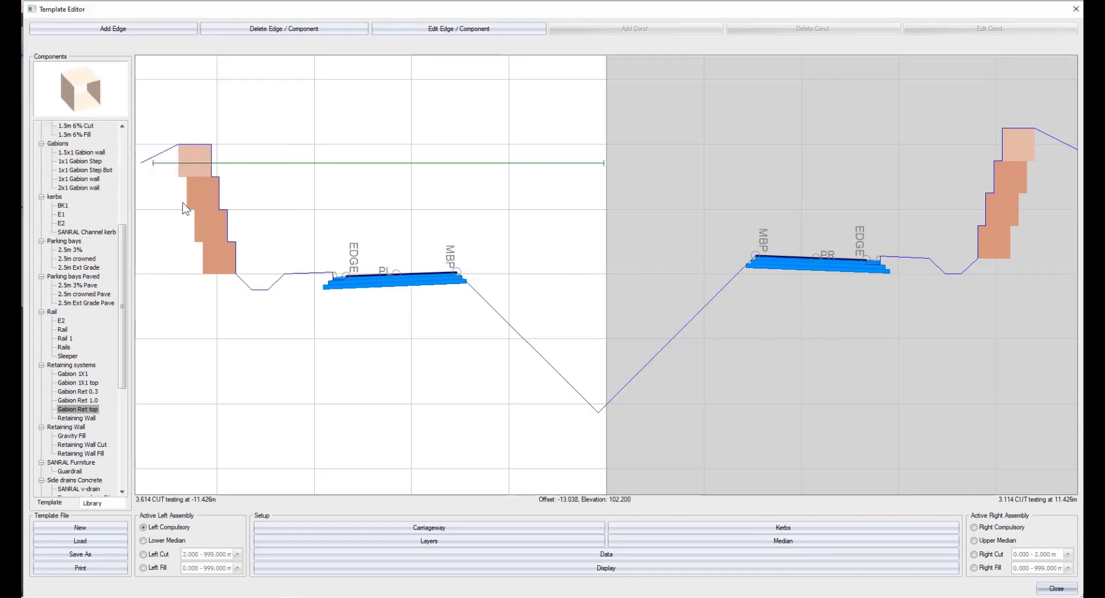
Add a nearly level test ground line below both carriageways, from about offset -13 to 9 at elevation about 97.
right_click(324, 315)
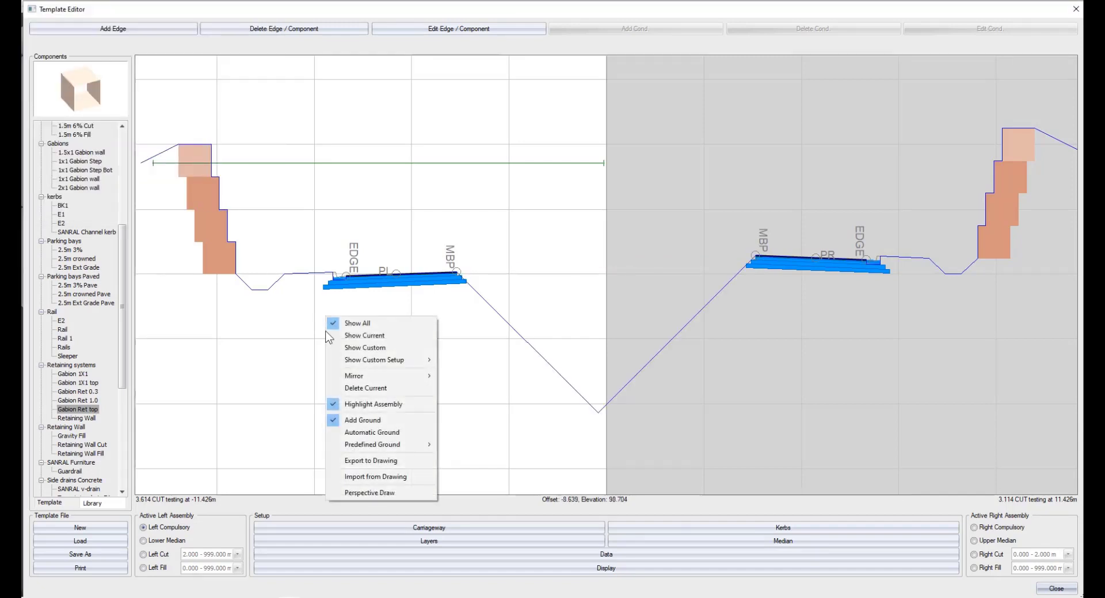
left_click(361, 420)
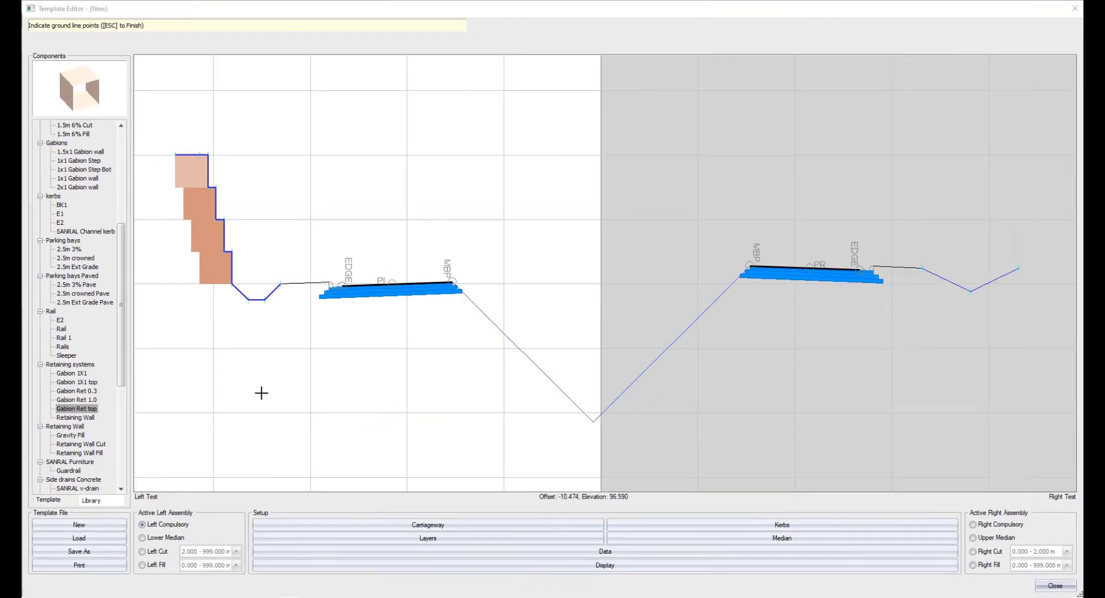
left_click(173, 379)
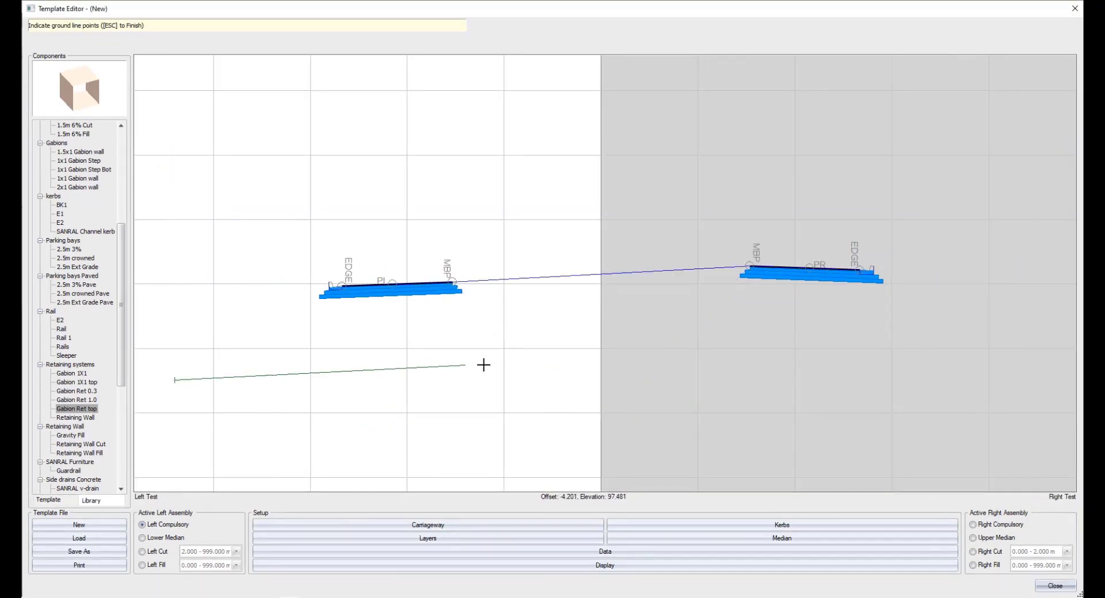
left_click(906, 382)
key("Escape")
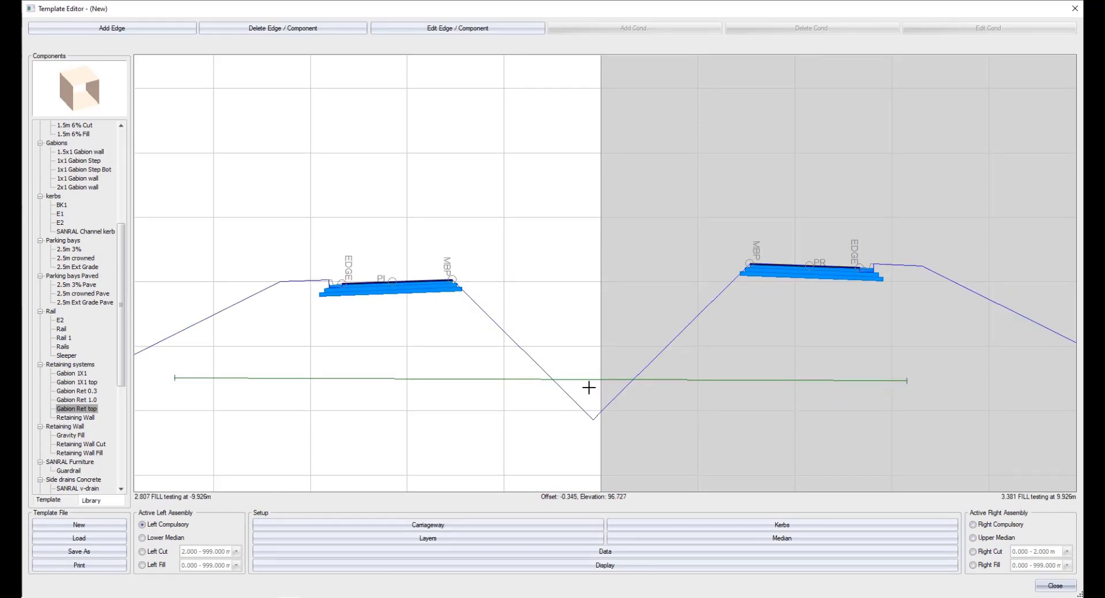
Change the median join type to Slope + Extract and accept the median setup.
left_click(770, 540)
left_click(253, 164)
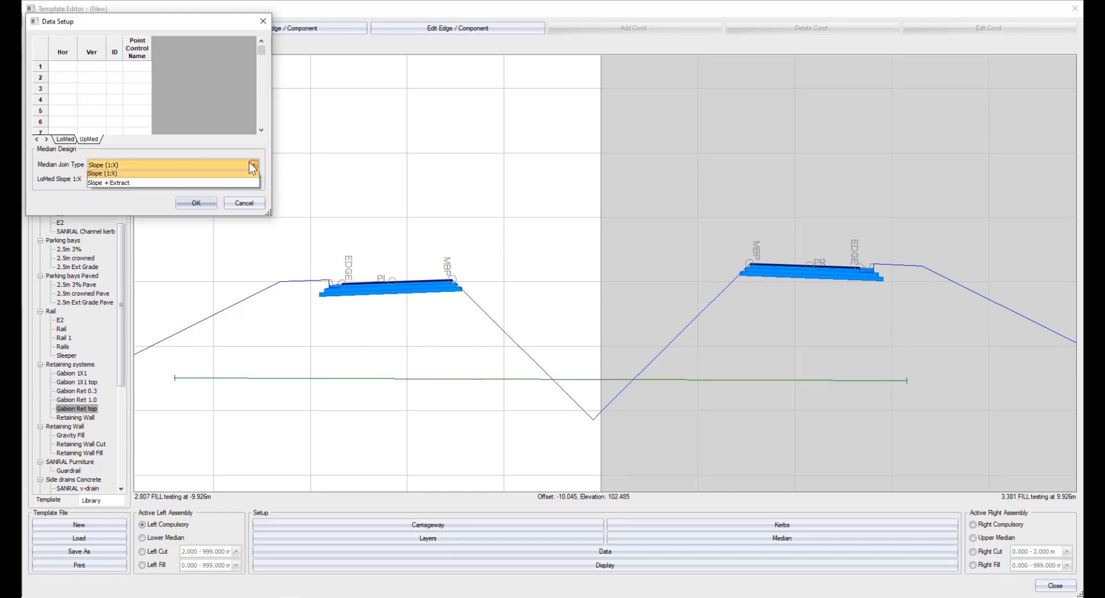
left_click(247, 192)
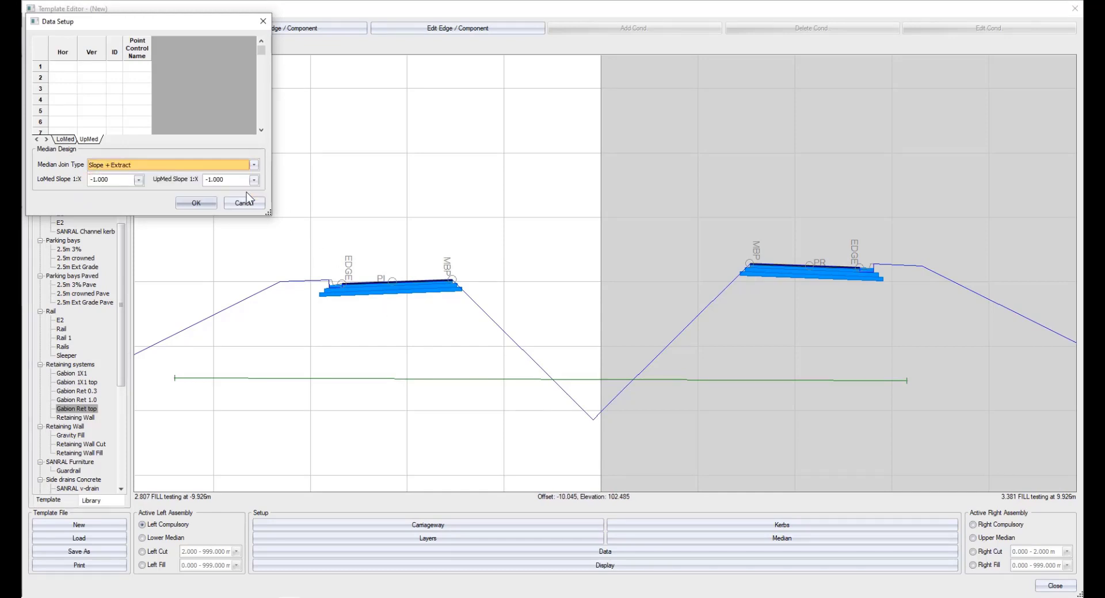
left_click(199, 203)
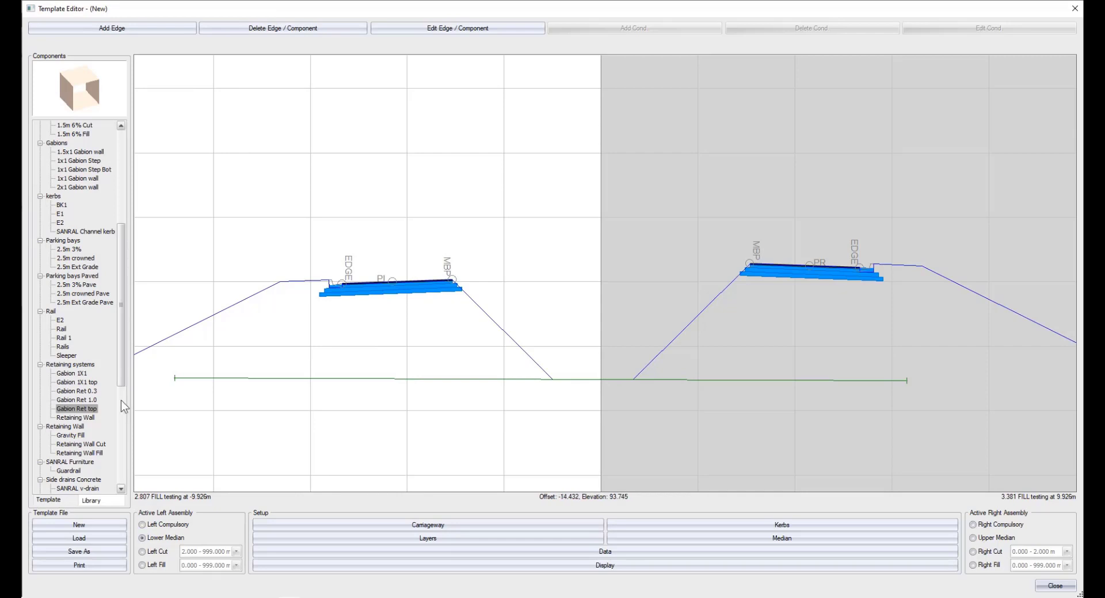
Attach the 1.5m 4% Fill footway component to the left carriageway's median edge (MBP) in the Lower Median assembly.
left_click_drag(121, 321, 126, 240)
left_click(89, 232)
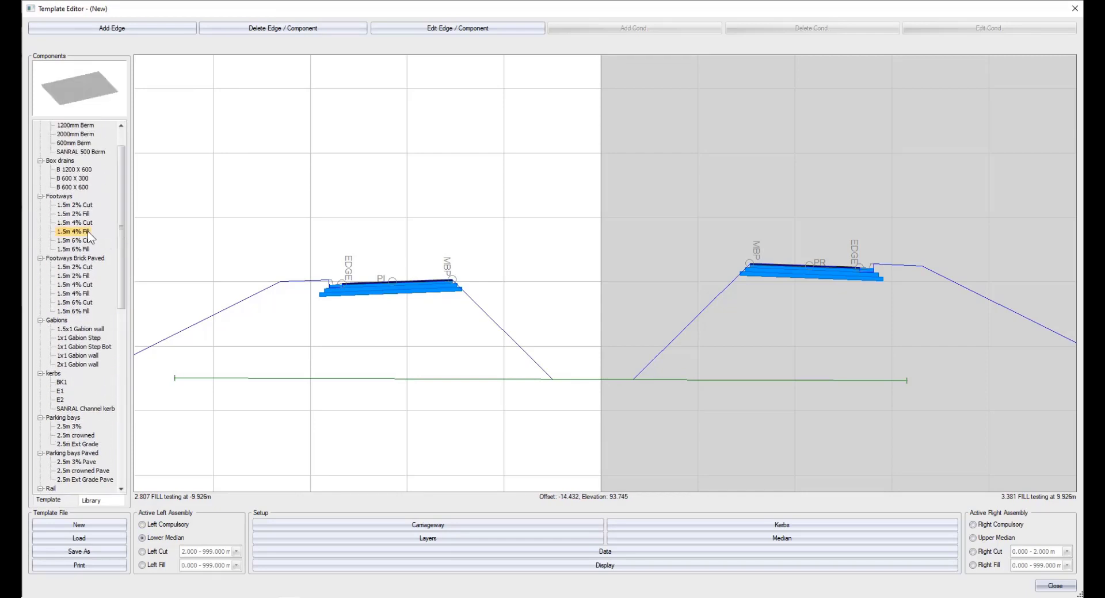
left_click(448, 254)
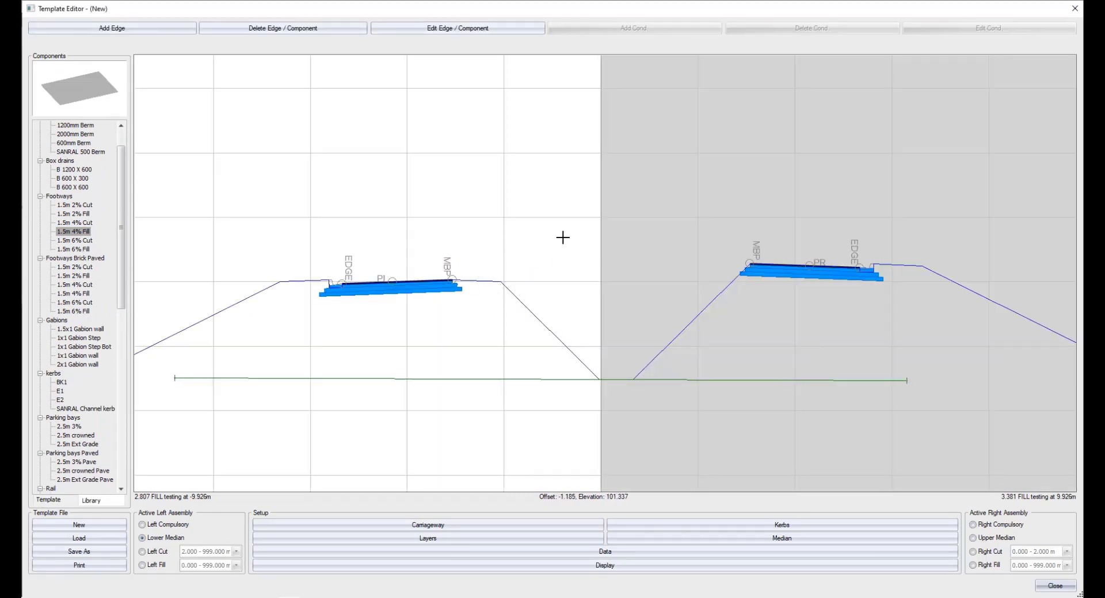
right_click(578, 206)
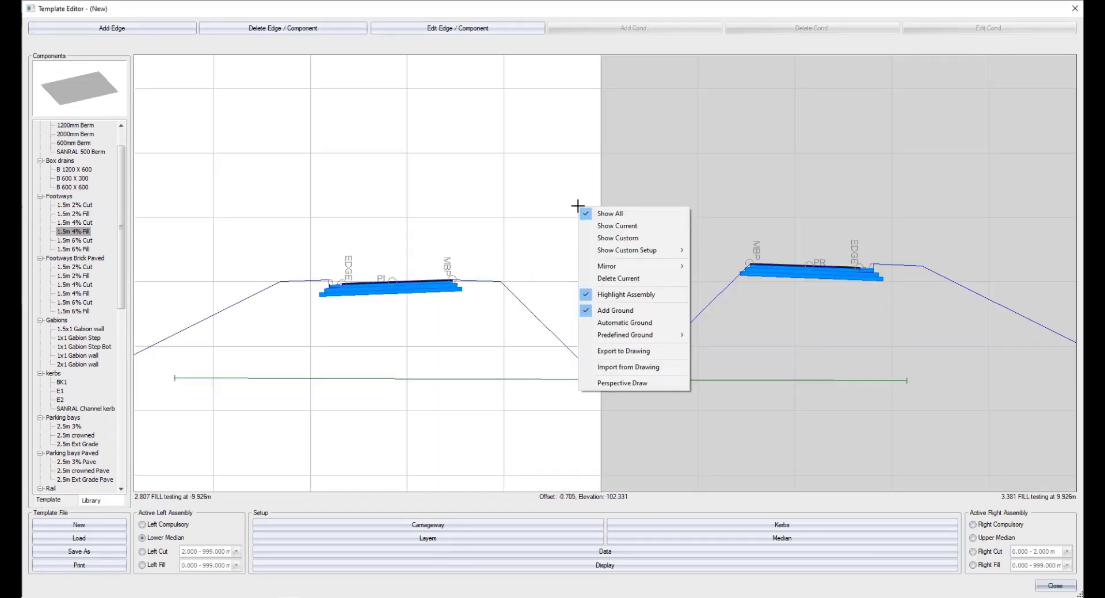
left_click(667, 367)
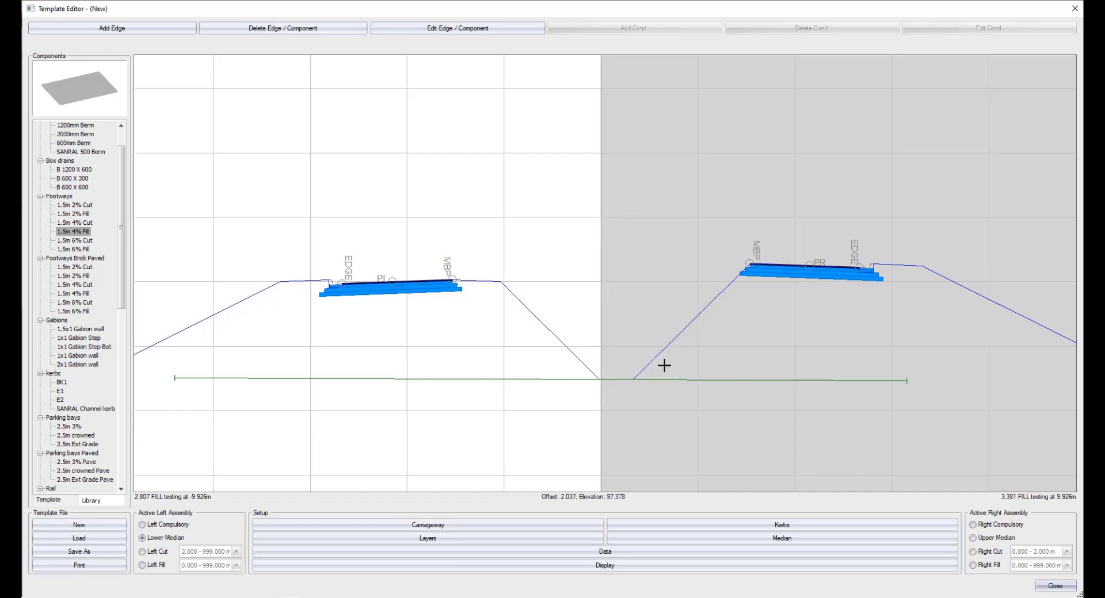